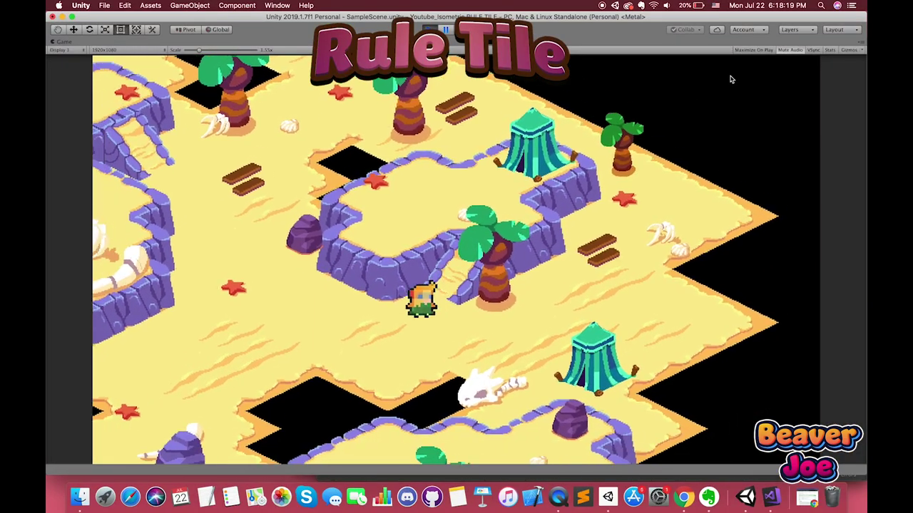
Walk the character right and left across the desert map in play mode
{"action": "key", "text": "Right"}
{"action": "key", "text": "Left"}
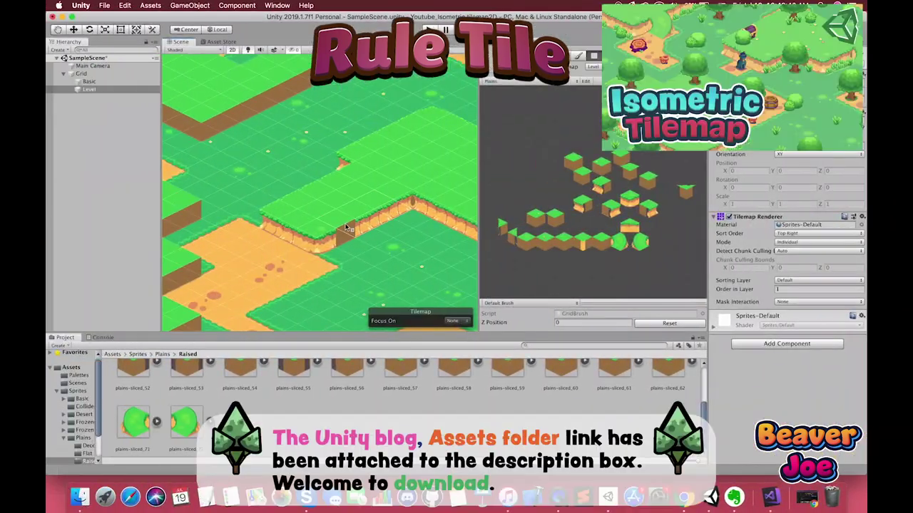
Paint the plain block corner tile onto the front corners of the raised plains platforms
{"action": "scroll", "coordinate": [646, 219], "scroll_direction": "up", "scroll_amount": 2}
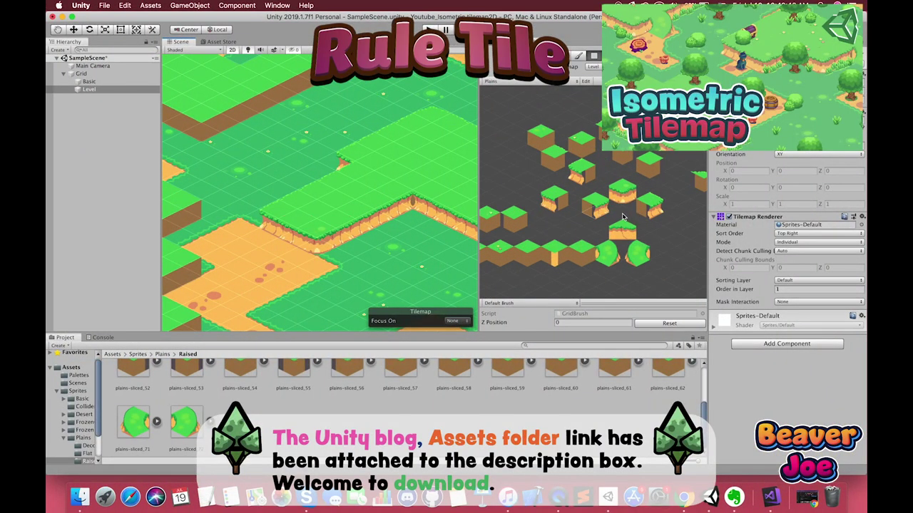
{"action": "scroll", "coordinate": [609, 228], "scroll_direction": "down", "scroll_amount": 1}
{"action": "left_click", "coordinate": [566, 260]}
{"action": "scroll", "coordinate": [413, 202], "scroll_direction": "down", "scroll_amount": 3}
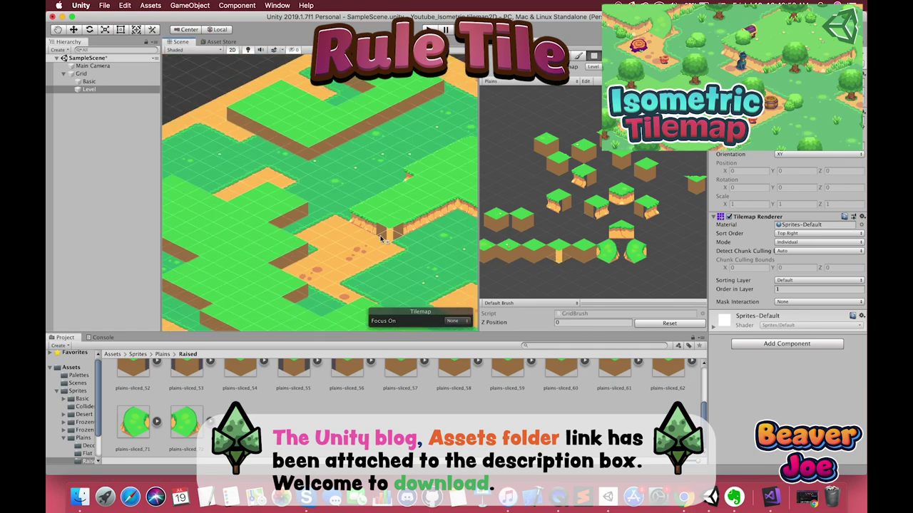
{"action": "middle_click_drag", "start_coordinate": [379, 235], "coordinate": [446, 147]}
{"action": "left_click", "coordinate": [401, 282]}
{"action": "scroll", "coordinate": [251, 194], "scroll_direction": "down", "scroll_amount": 1}
{"action": "middle_click_drag", "start_coordinate": [339, 209], "coordinate": [269, 220]}
{"action": "left_click", "coordinate": [306, 102]}
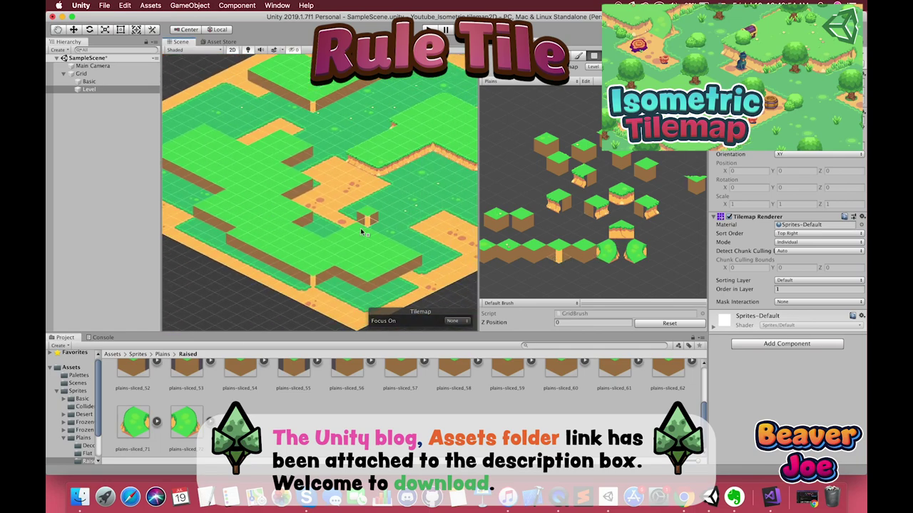
Pick the grassy cliff corner tile and paint it over the front corners of the raised plains platforms on the Level tilemap
{"action": "scroll", "coordinate": [358, 283], "scroll_direction": "up", "scroll_amount": 3}
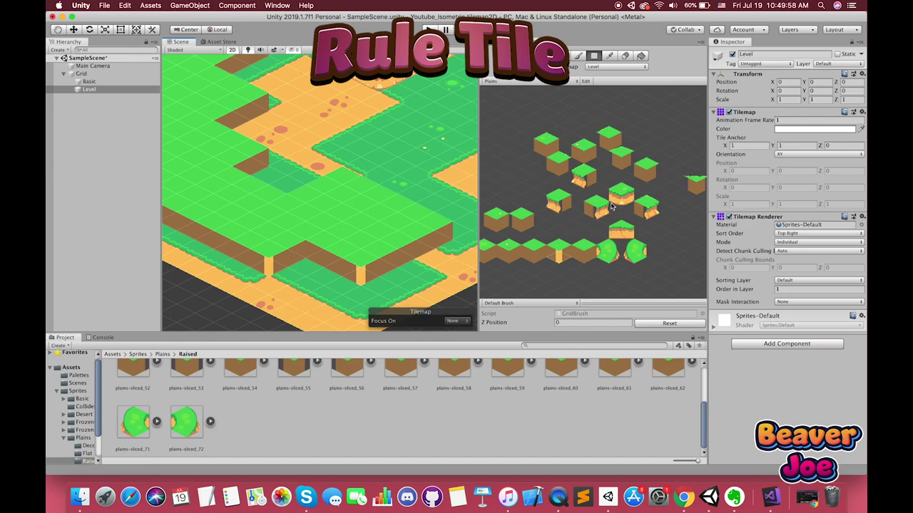
{"action": "left_click", "coordinate": [610, 204]}
{"action": "left_click", "coordinate": [361, 272]}
{"action": "left_click", "coordinate": [269, 266]}
{"action": "scroll", "coordinate": [270, 266], "scroll_direction": "down", "scroll_amount": 3}
{"action": "middle_click_drag", "start_coordinate": [325, 130], "coordinate": [420, 176]}
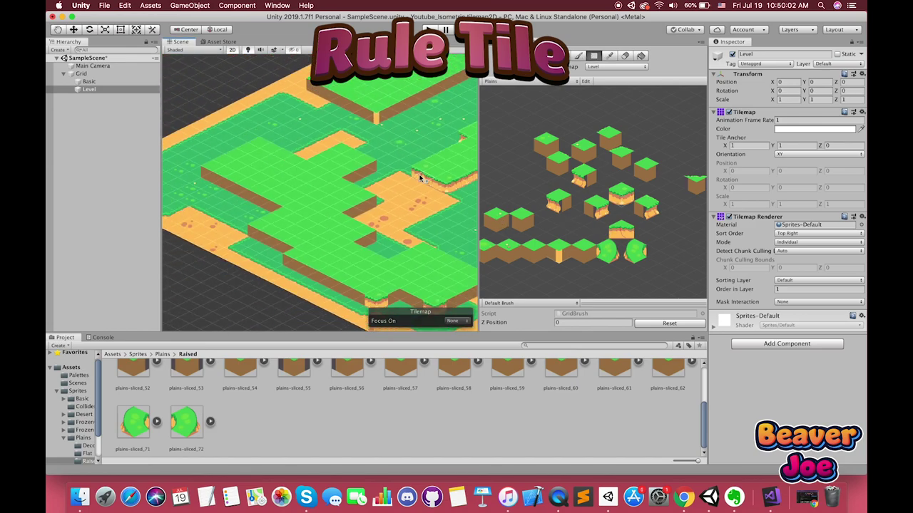
{"action": "scroll", "coordinate": [399, 150], "scroll_direction": "up", "scroll_amount": 3}
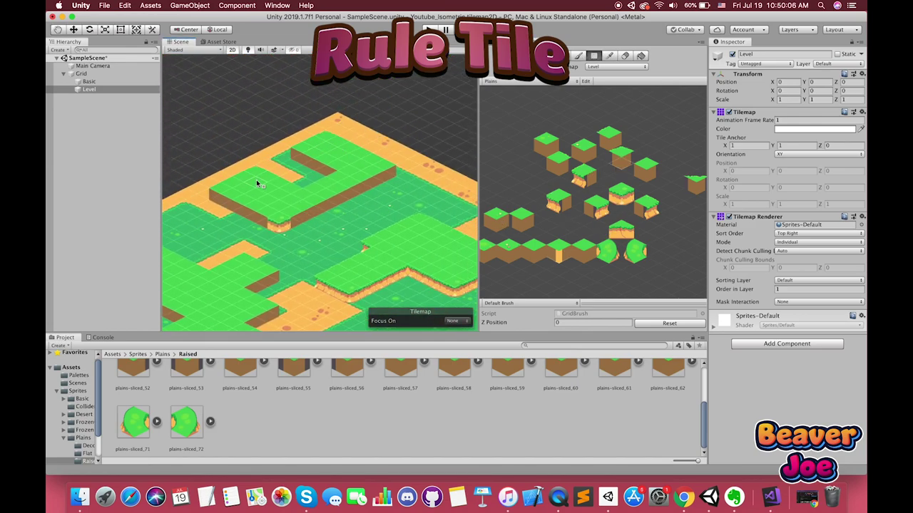
{"action": "scroll", "coordinate": [259, 183], "scroll_direction": "up", "scroll_amount": 3}
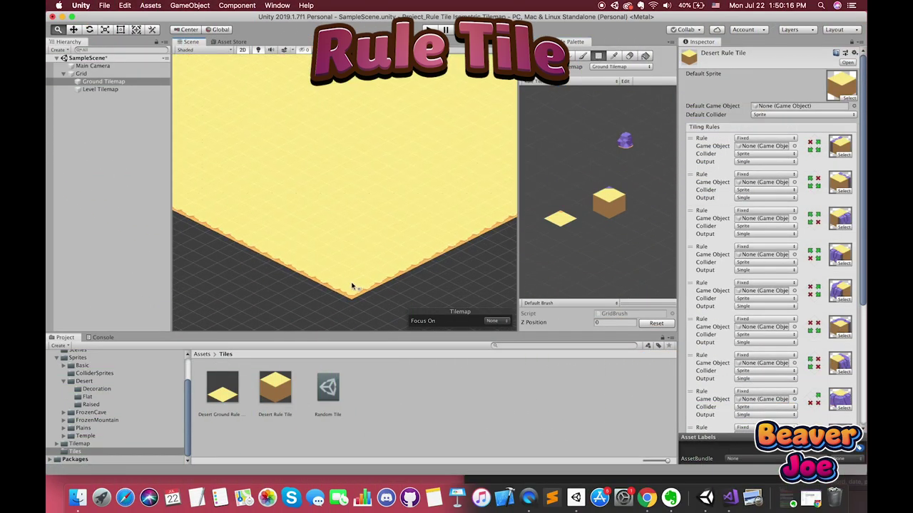
Paint several irregular raised platforms across the sand with the Desert Rule Tile on the Level Tilemap, and switch to the eraser
{"action": "scroll", "coordinate": [437, 197], "scroll_direction": "down", "scroll_amount": 3}
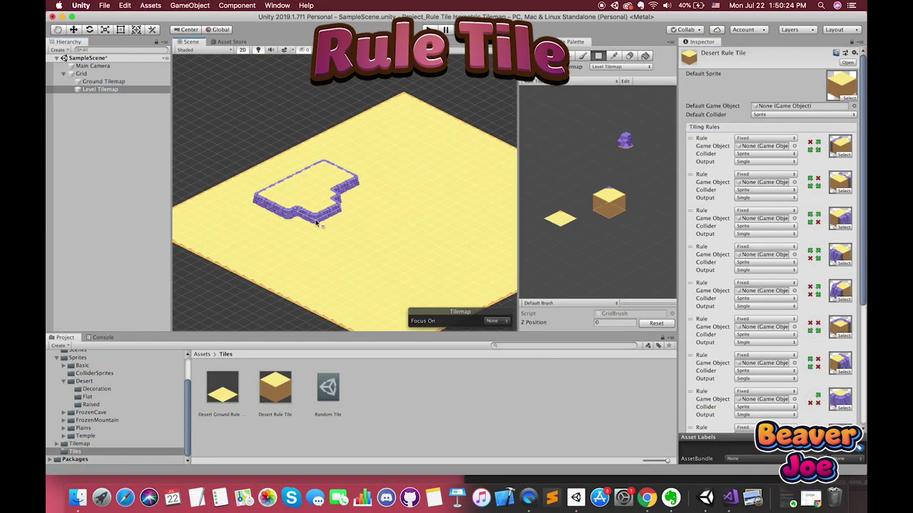
{"action": "mouse_move", "coordinate": [326, 214]}
{"action": "left_mouse_down"}
{"action": "mouse_move", "coordinate": [271, 236]}
{"action": "mouse_move", "coordinate": [363, 223]}
{"action": "mouse_move", "coordinate": [428, 167]}
{"action": "mouse_move", "coordinate": [456, 187]}
{"action": "left_mouse_up"}
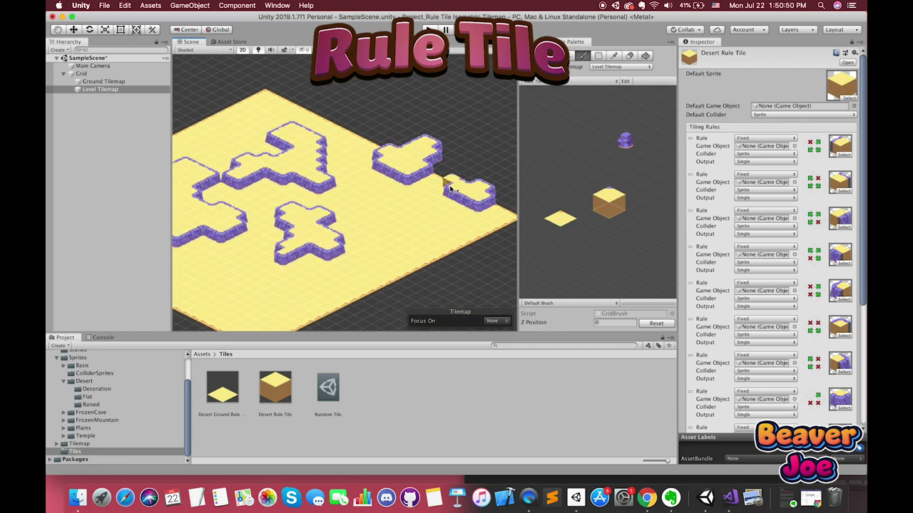
{"action": "left_click_drag", "start_coordinate": [451, 189], "coordinate": [357, 274]}
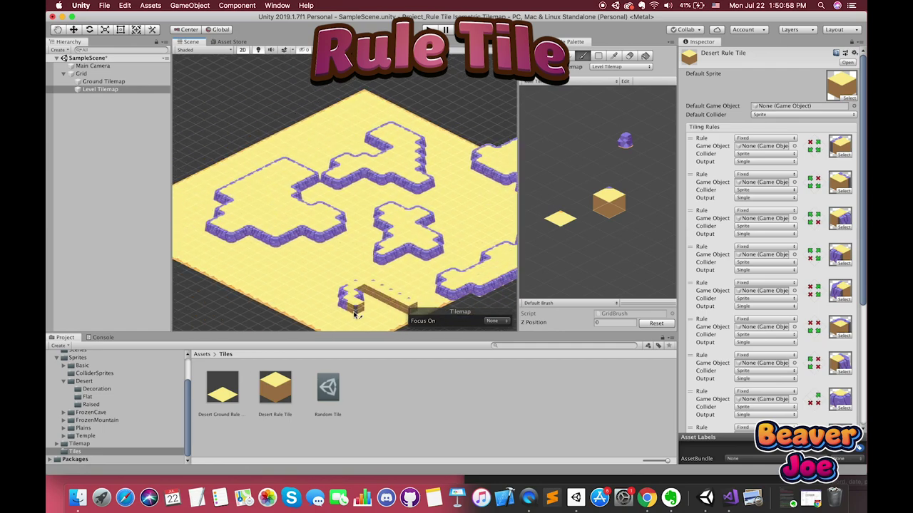
{"action": "mouse_move", "coordinate": [381, 310]}
{"action": "left_mouse_down"}
{"action": "mouse_move", "coordinate": [328, 314]}
{"action": "mouse_move", "coordinate": [298, 267]}
{"action": "left_mouse_up"}
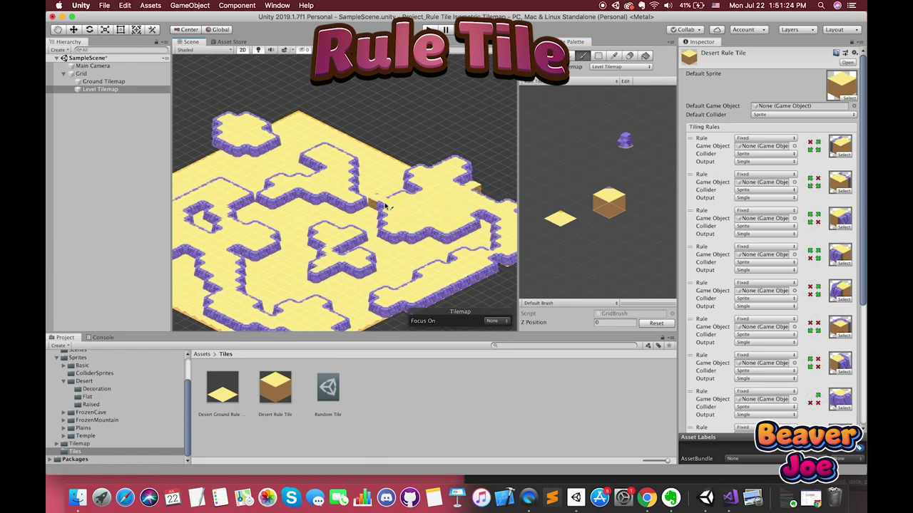
{"action": "left_click", "coordinate": [628, 55]}
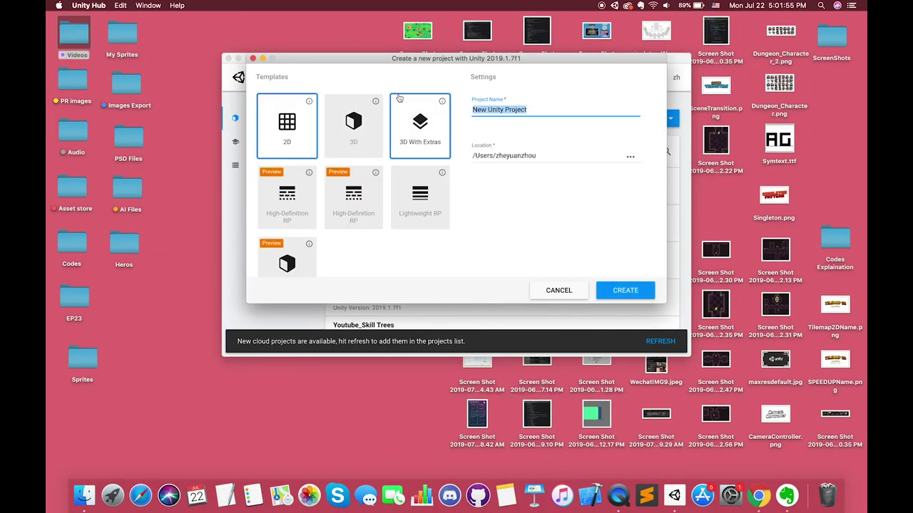
Create a 2D project named Youtube_Isometric RULE TILE and dismiss the editor update notice
{"action": "type", "text": "Youtube_Isometric RULE T"}
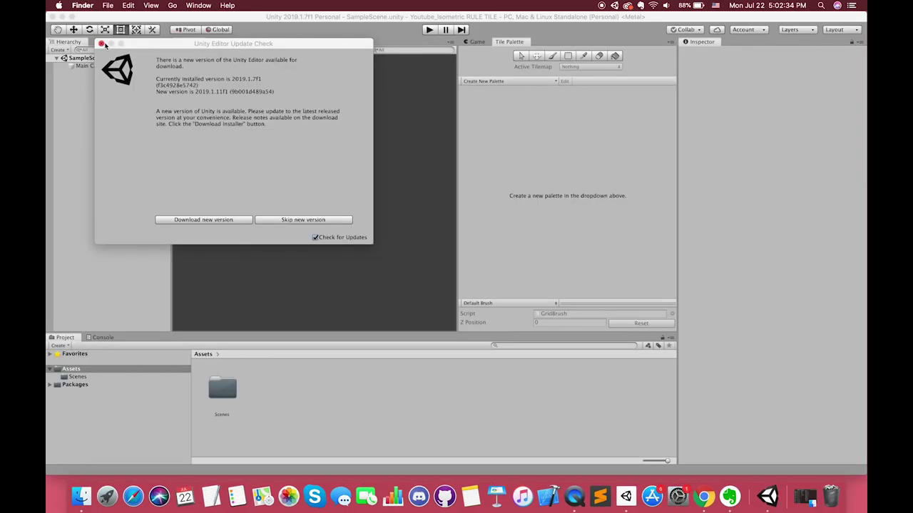
{"action": "left_click", "coordinate": [101, 44]}
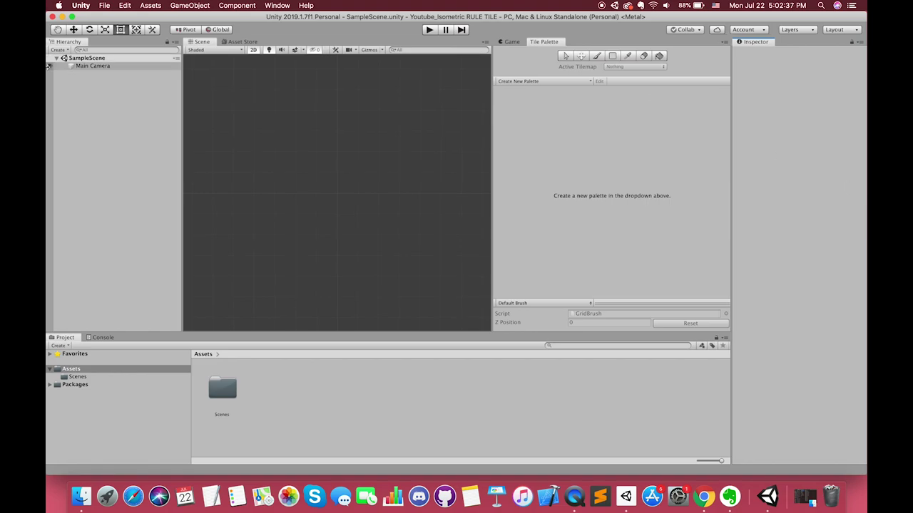
Import the Sprites folder from the desktop into the project's Assets and restore the editor window's full width
{"action": "left_click_drag", "start_coordinate": [47, 65], "coordinate": [123, 65]}
{"action": "left_click_drag", "start_coordinate": [116, 364], "coordinate": [404, 400]}
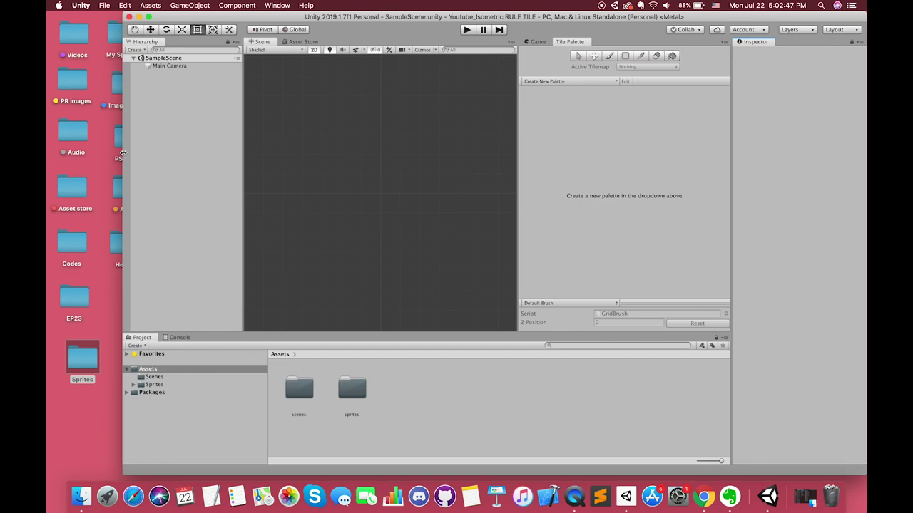
{"action": "left_click_drag", "start_coordinate": [124, 153], "coordinate": [47, 155]}
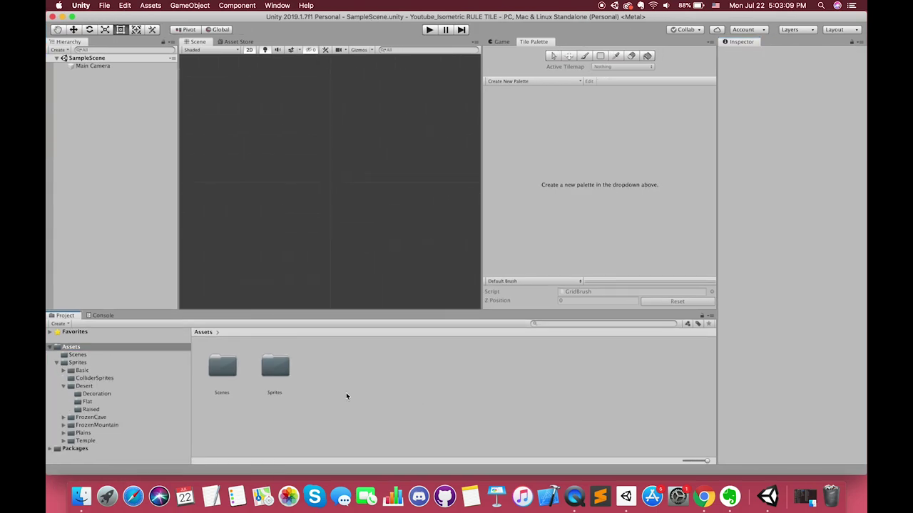
Create two folders in Assets named Palettes and Tiles
{"action": "right_click", "coordinate": [346, 394]}
{"action": "mouse_move", "coordinate": [399, 257]}
{"action": "left_click", "coordinate": [503, 119]}
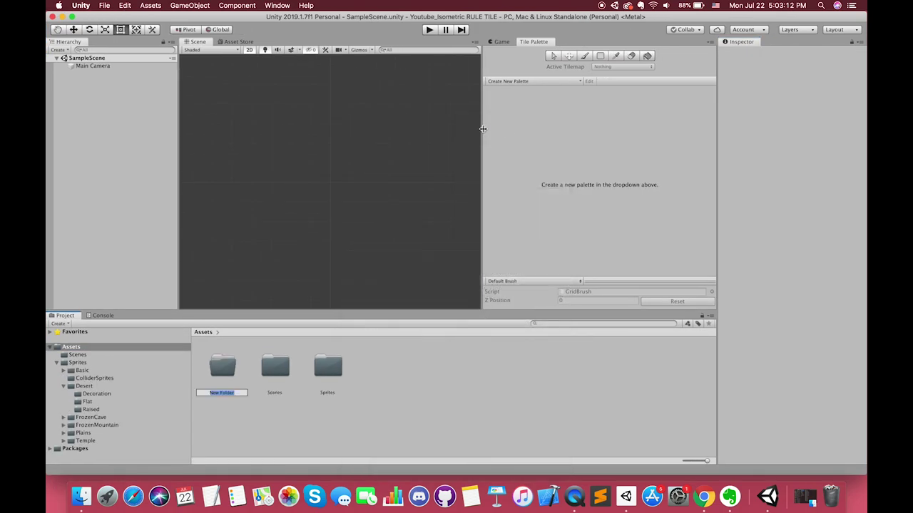
{"action": "type", "text": "Palettes"}
{"action": "key", "text": "Return"}
{"action": "key", "text": "super+d"}
{"action": "key", "text": "Return"}
{"action": "type", "text": "Tiles"}
{"action": "key", "text": "Return"}
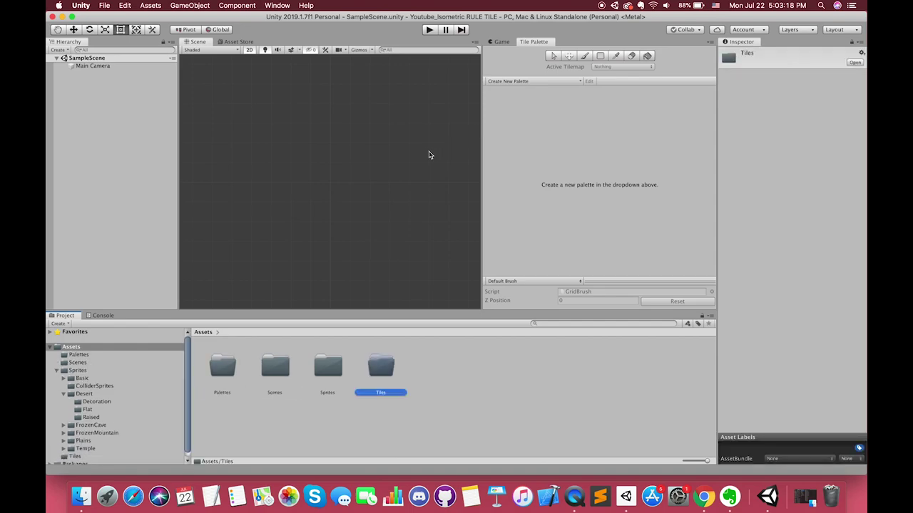
Add another folder named Prefabs to Assets
{"action": "key", "text": "super+d"}
{"action": "key", "text": "Return"}
{"action": "type", "text": "Pre"}
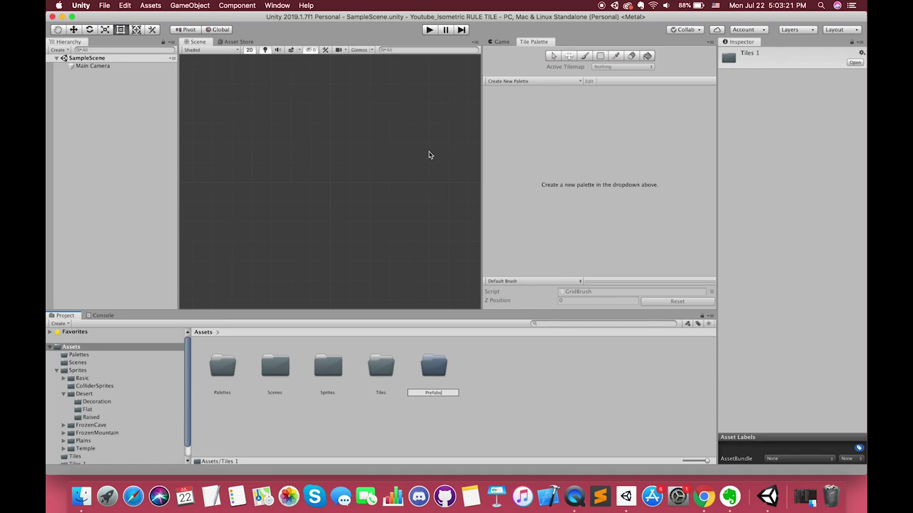
{"action": "type", "text": "fabs"}
{"action": "key", "text": "Return"}
{"action": "left_click", "coordinate": [524, 366]}
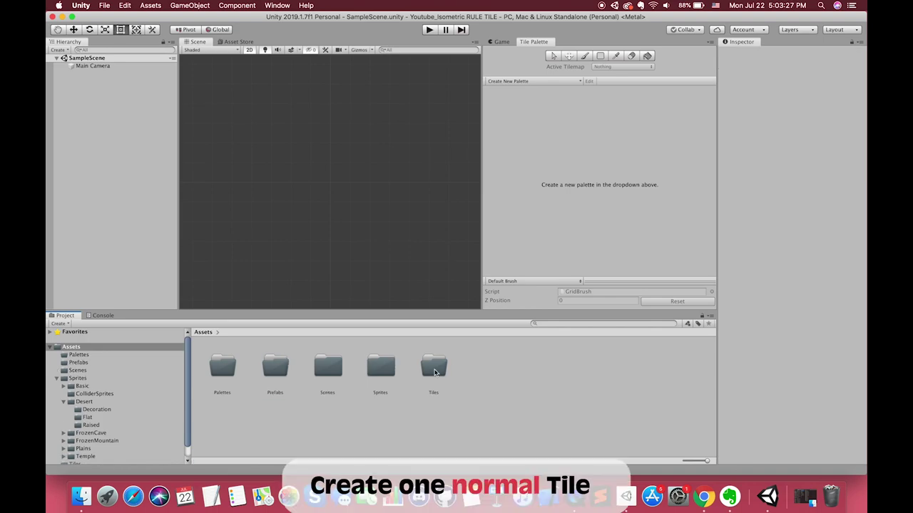
Create a normal Tile asset named Test Tile in the Tiles folder
{"action": "double_click", "coordinate": [435, 371]}
{"action": "right_click", "coordinate": [311, 379]}
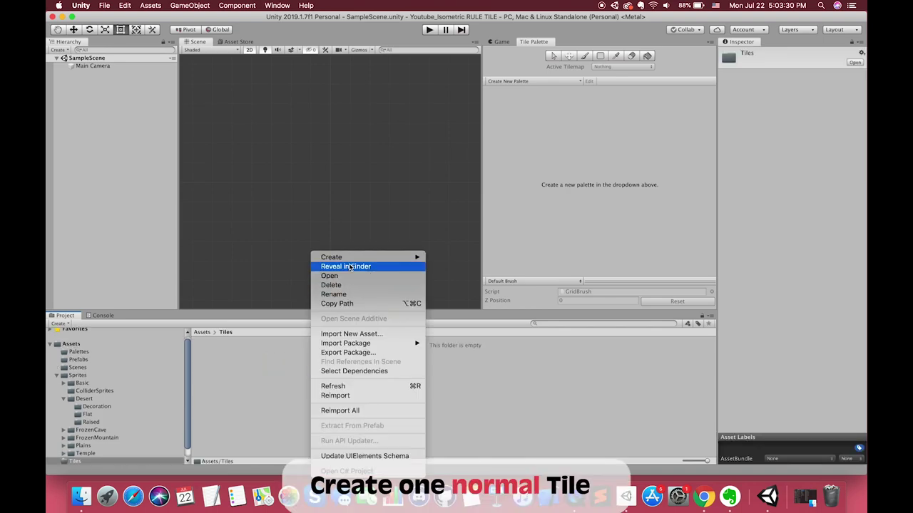
{"action": "mouse_move", "coordinate": [384, 258]}
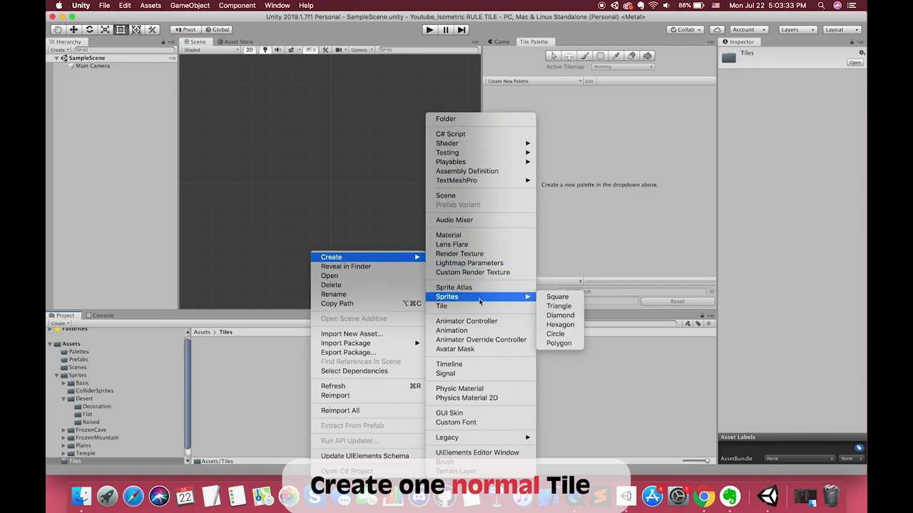
{"action": "left_click", "coordinate": [442, 307]}
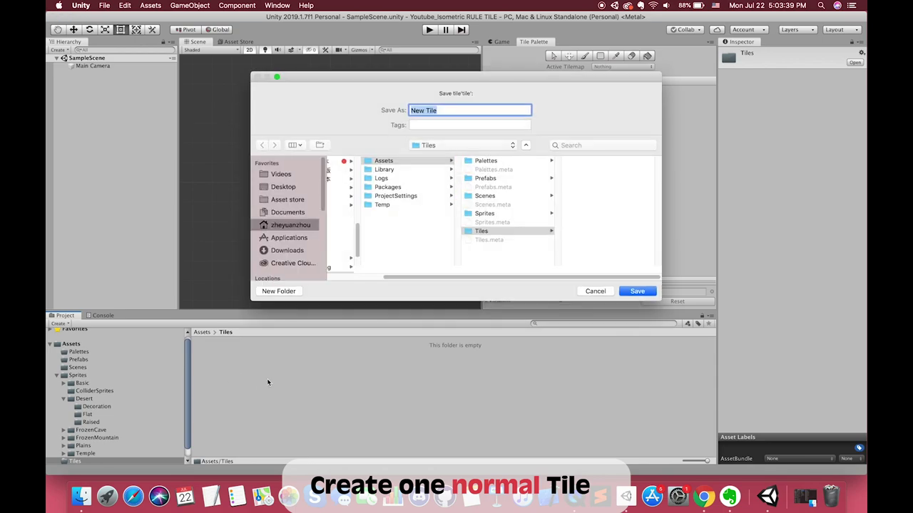
{"action": "type", "text": "Test Tile"}
{"action": "key", "text": "Return"}
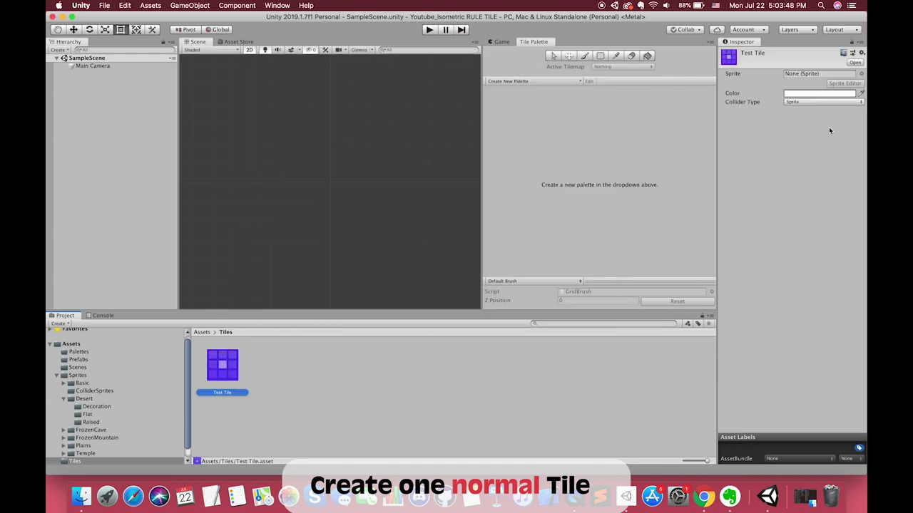
Assign the first available background mountain sprite to Test Tile
{"action": "left_click", "coordinate": [860, 74]}
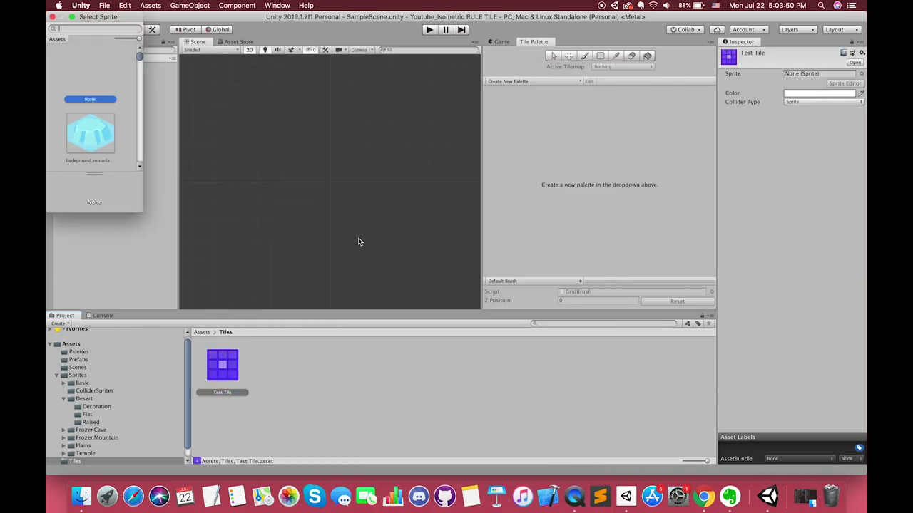
{"action": "double_click", "coordinate": [91, 138]}
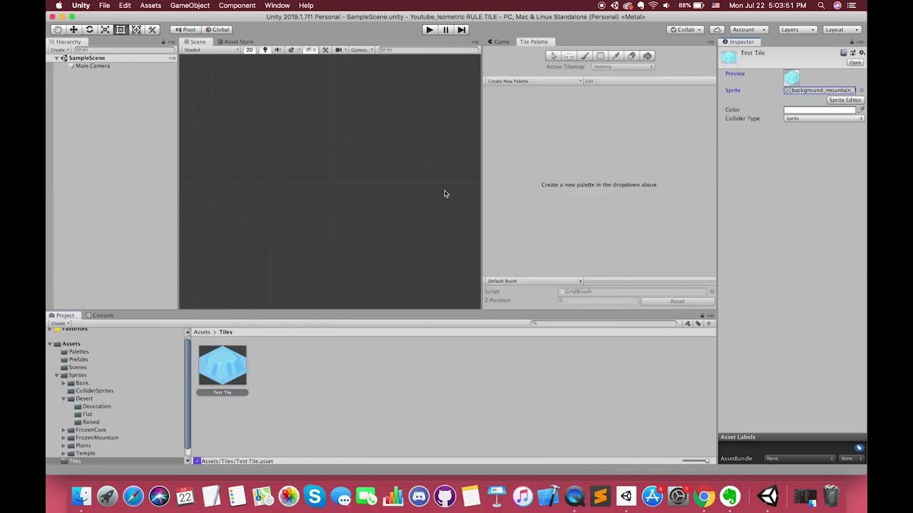
{"action": "left_click", "coordinate": [220, 378]}
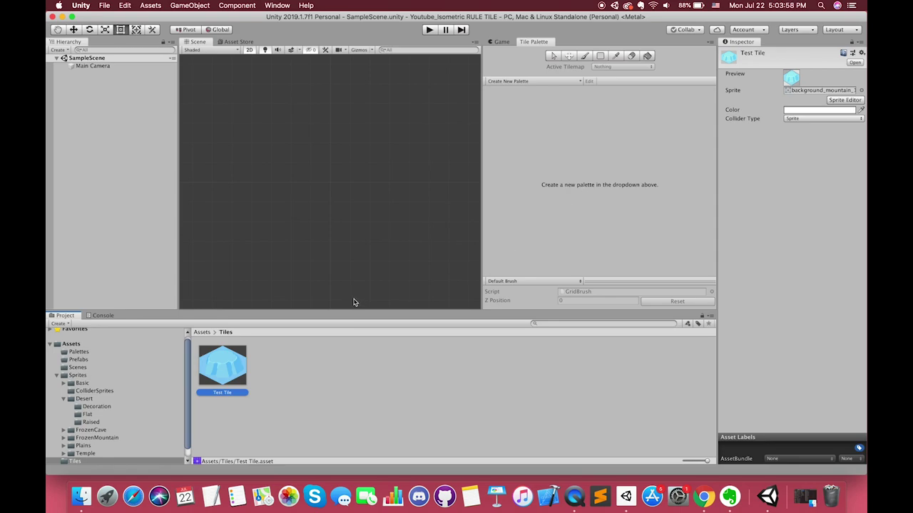
{"action": "left_click", "coordinate": [289, 367]}
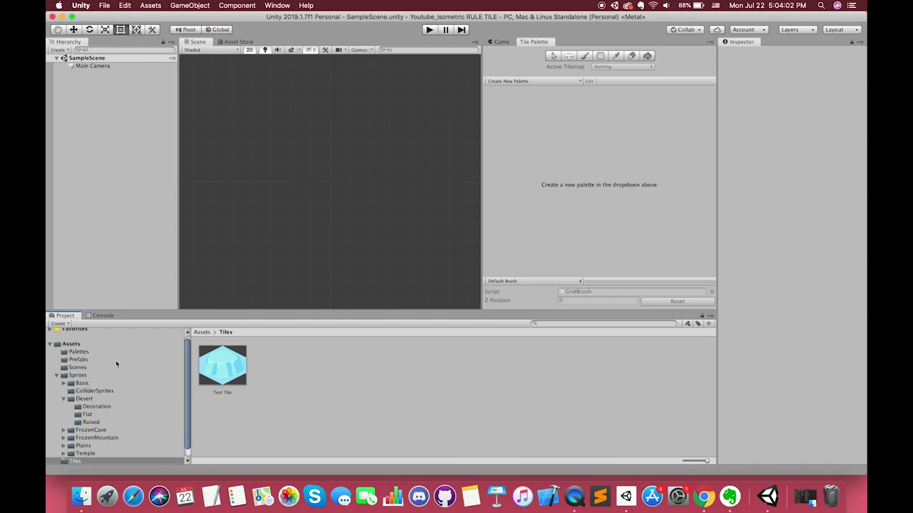
Look through the Decoration and Raised sprite folders of the Desert set
{"action": "left_click", "coordinate": [89, 407]}
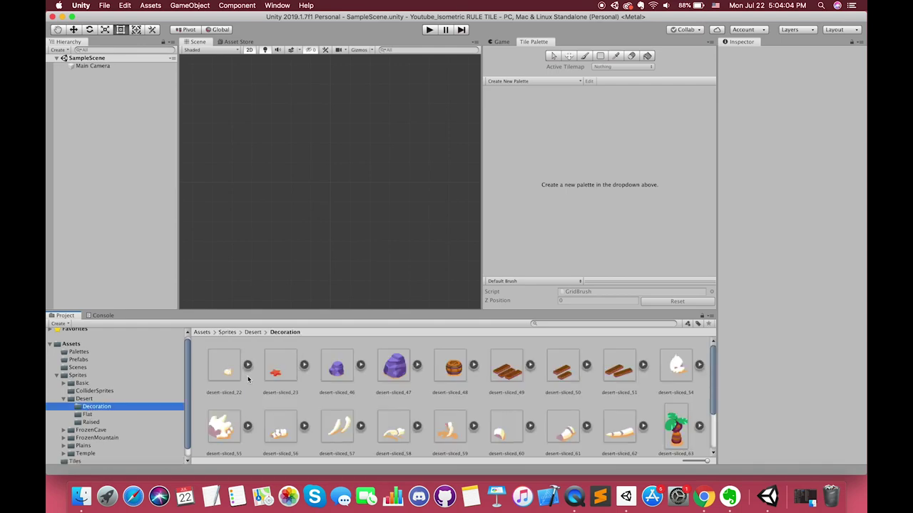
{"action": "left_click", "coordinate": [103, 421]}
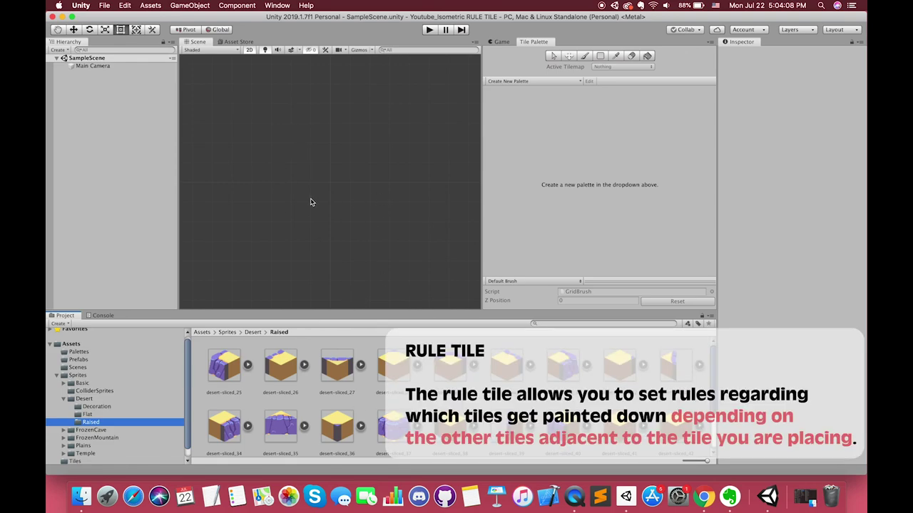
{"action": "left_click", "coordinate": [84, 399]}
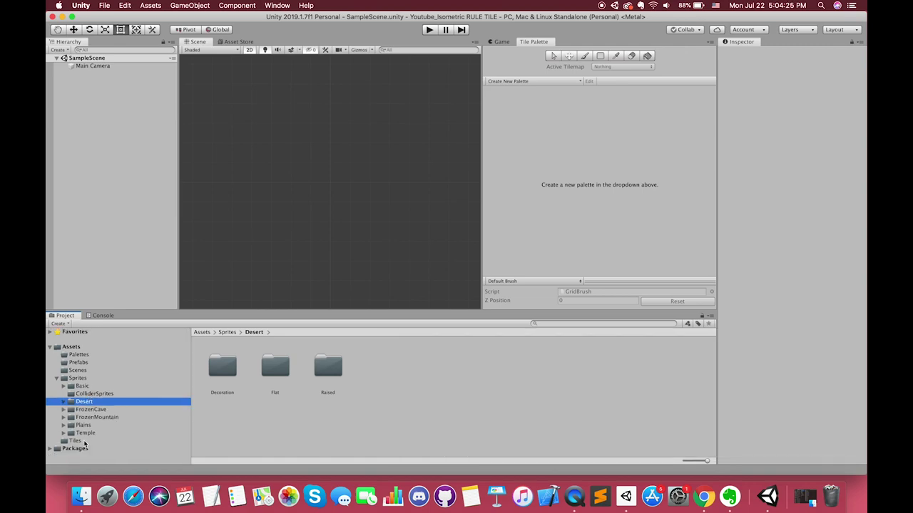
Check the Test Tile asset in the Tiles folder and look at the options for creating assets there
{"action": "left_click", "coordinate": [75, 441]}
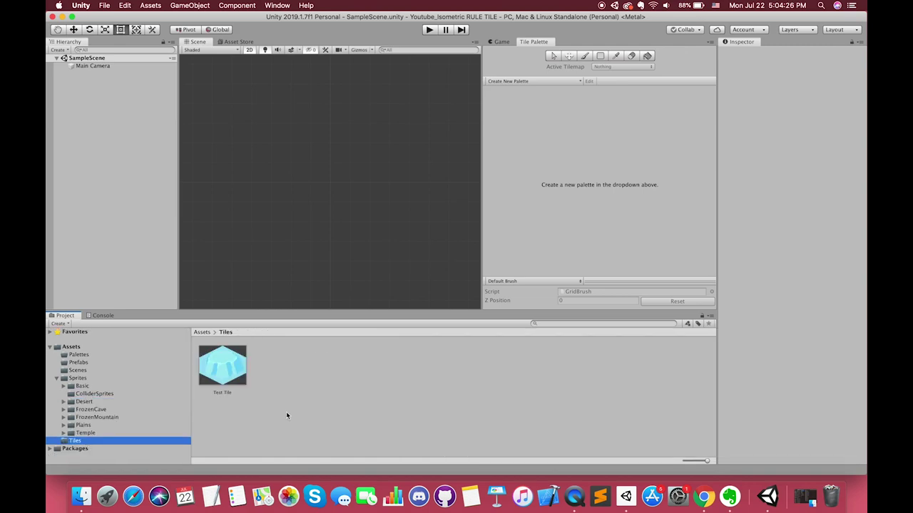
{"action": "left_click", "coordinate": [297, 392]}
{"action": "left_click", "coordinate": [237, 378]}
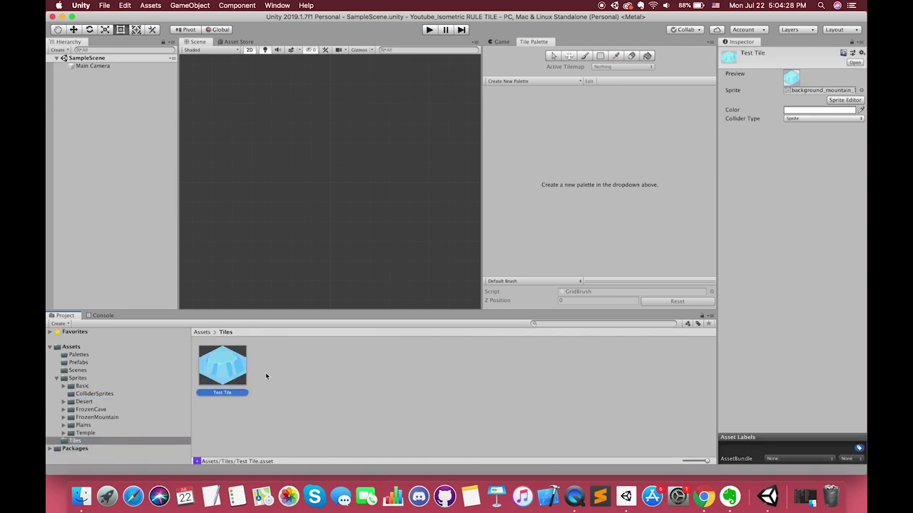
{"action": "right_click", "coordinate": [264, 372]}
{"action": "right_click", "coordinate": [321, 388]}
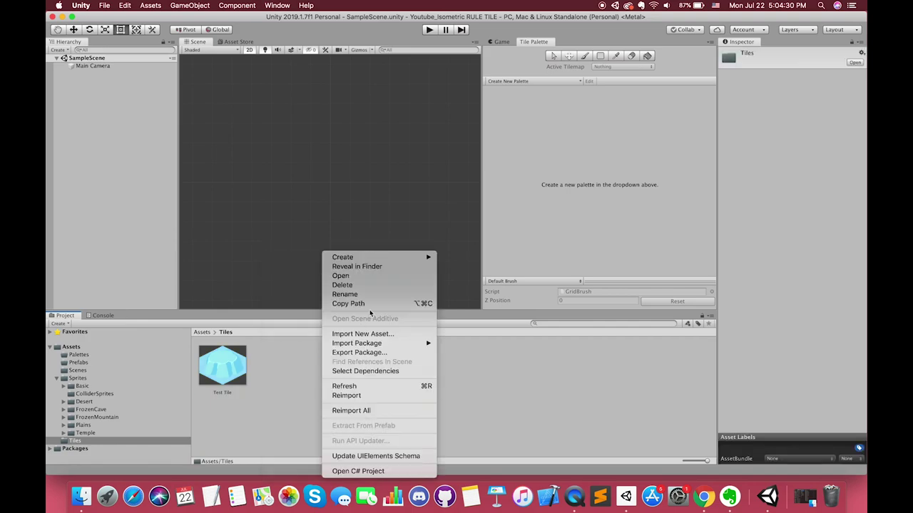
{"action": "mouse_move", "coordinate": [378, 258]}
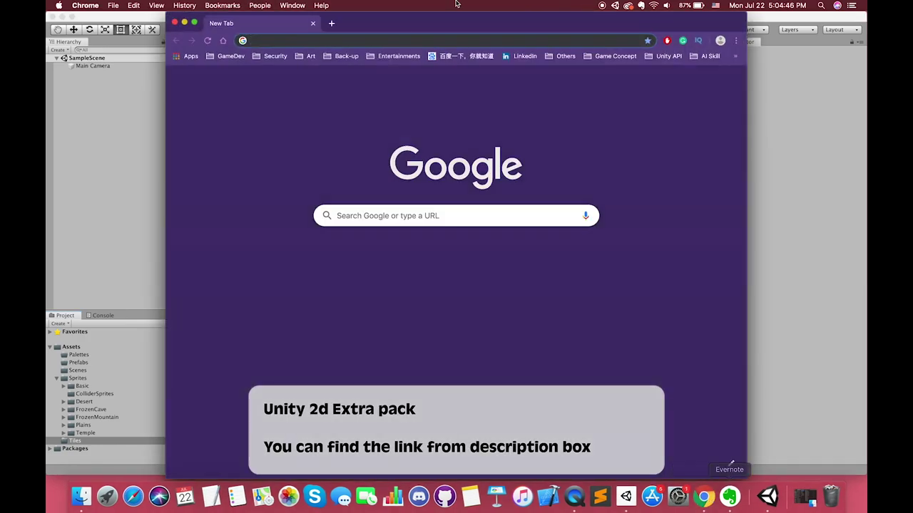
Switch to Chrome and search Google for "unity 2d extra rule tile"
{"action": "type", "text": "unity 2d ex"}
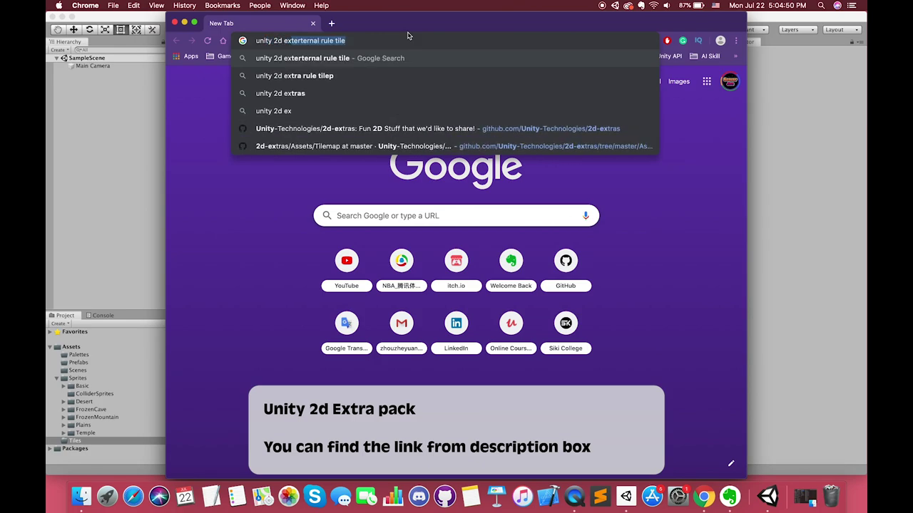
{"action": "type", "text": "tra t"}
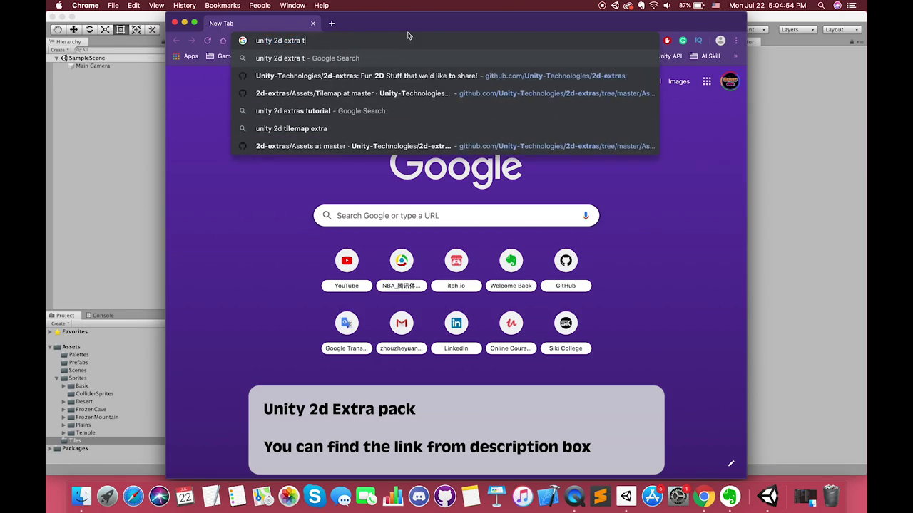
{"action": "key", "text": "BackSpace"}
{"action": "type", "text": "rule tile"}
{"action": "key", "text": "Return"}
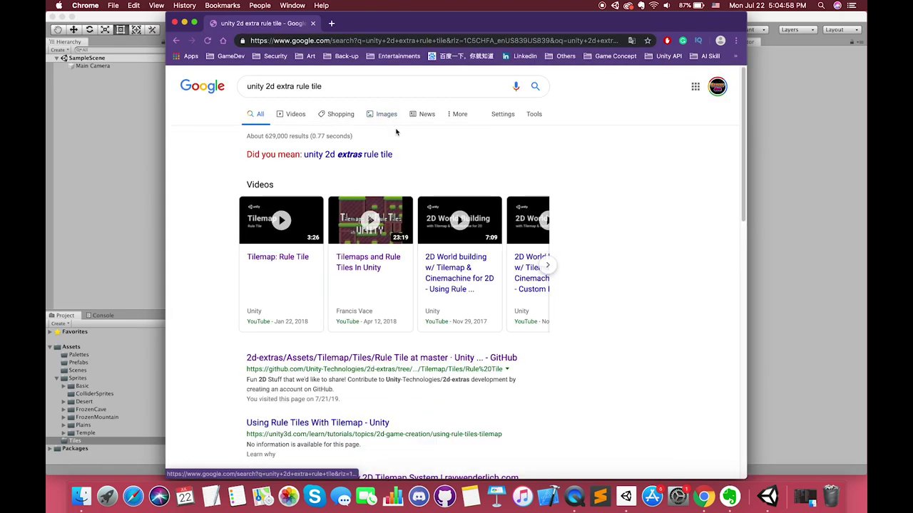
Open the GitHub result for the 2d-extras Rule Tile folder and go to the repository's root page
{"action": "scroll", "coordinate": [450, 278], "scroll_direction": "down", "scroll_amount": 3}
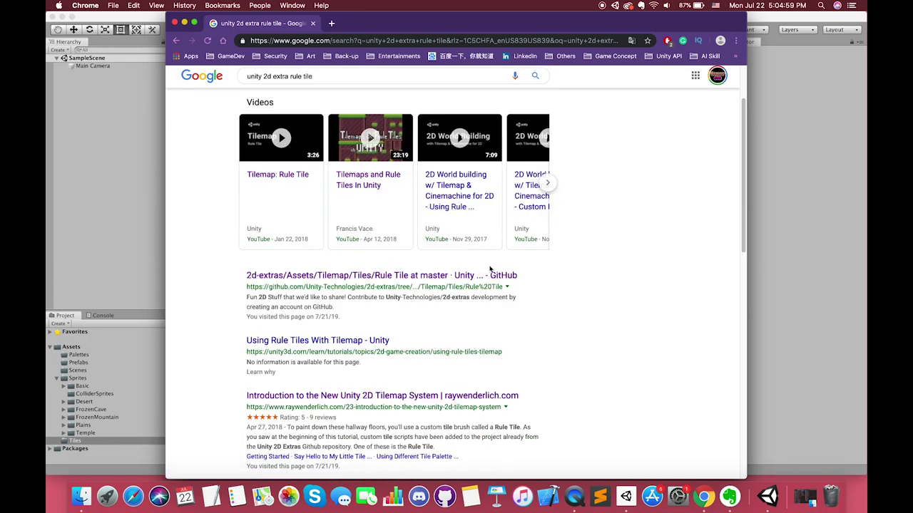
{"action": "left_click", "coordinate": [451, 276]}
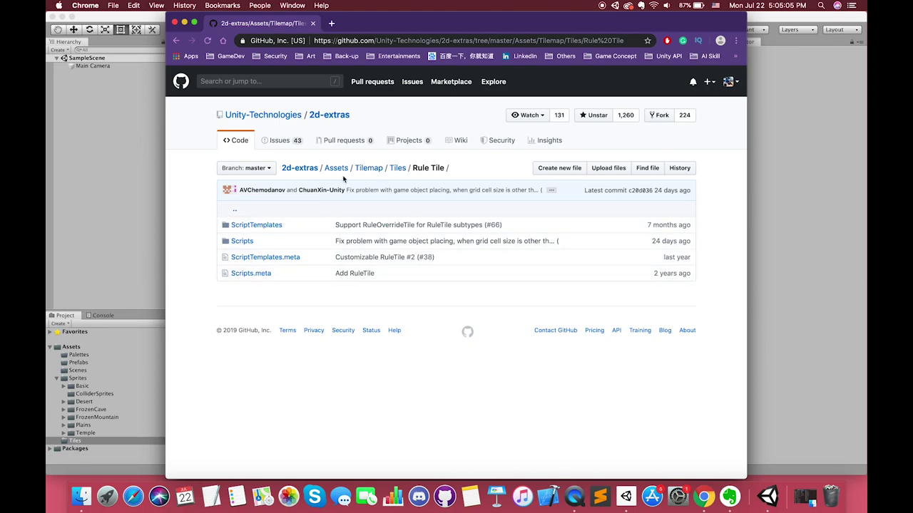
{"action": "left_click", "coordinate": [321, 168]}
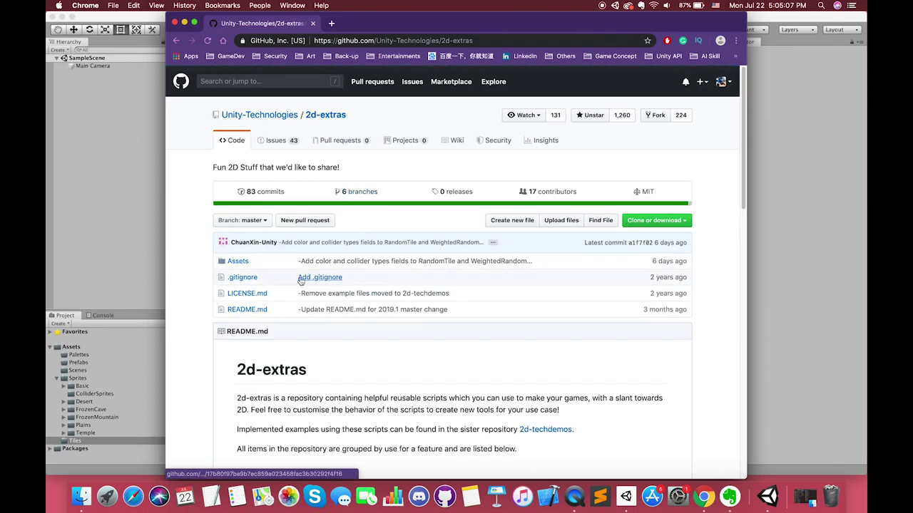
Read the Unity version notes in the 2d-extras README and download the master branch as a ZIP
{"action": "scroll", "coordinate": [344, 339], "scroll_direction": "down", "scroll_amount": 3}
{"action": "scroll", "coordinate": [336, 305], "scroll_direction": "down", "scroll_amount": 2}
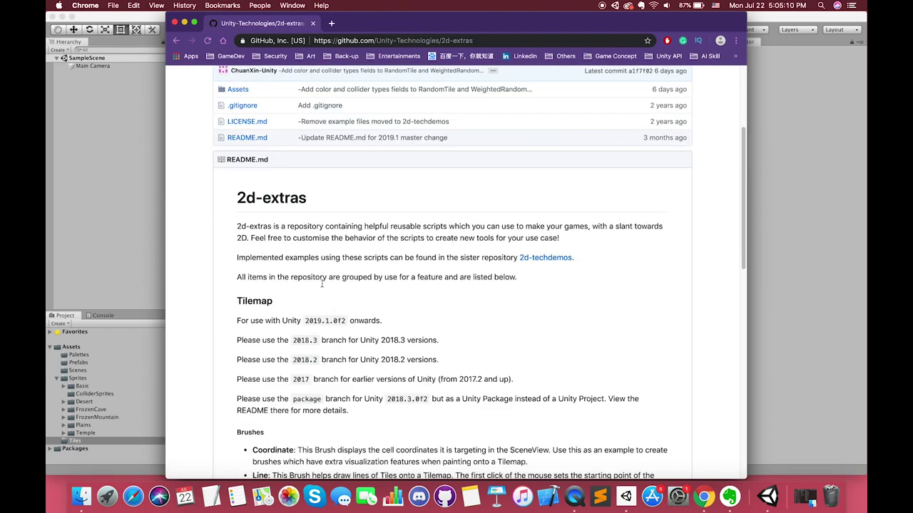
{"action": "left_click_drag", "start_coordinate": [237, 320], "coordinate": [372, 415]}
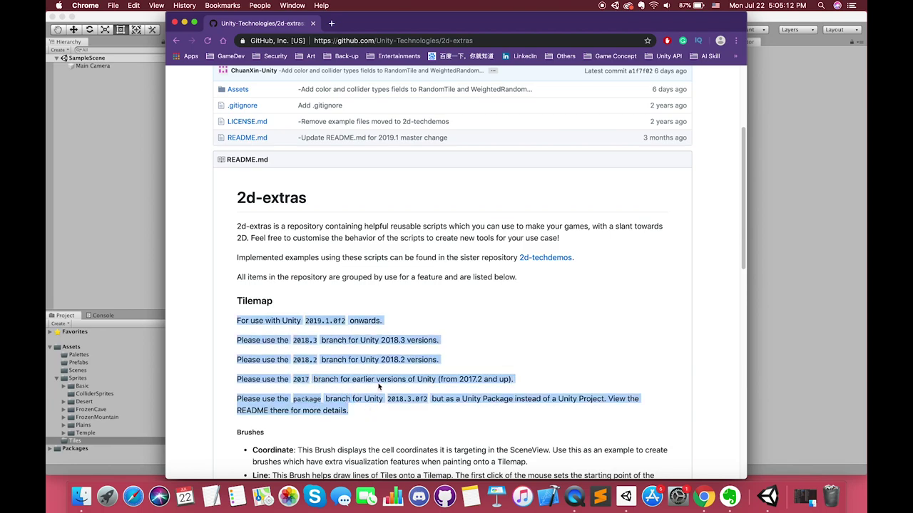
{"action": "scroll", "coordinate": [377, 370], "scroll_direction": "up", "scroll_amount": 5}
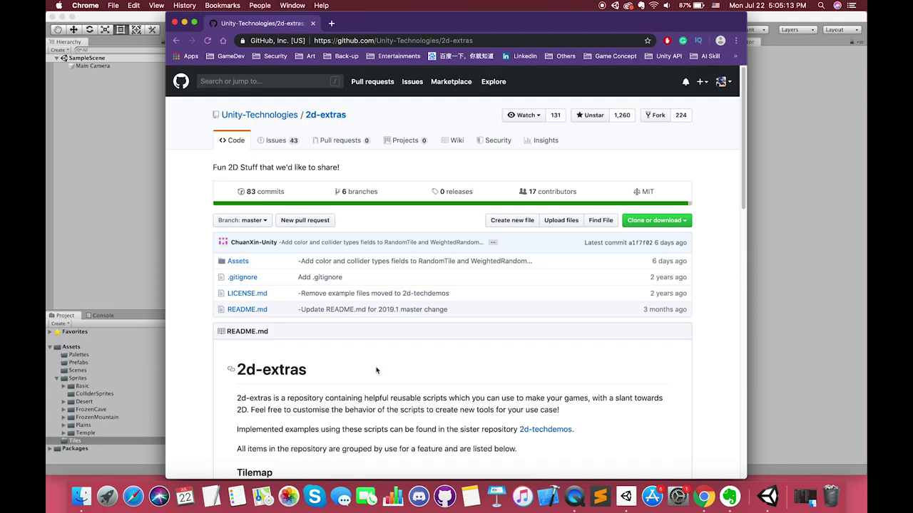
{"action": "left_click", "coordinate": [656, 220]}
{"action": "left_click", "coordinate": [649, 301]}
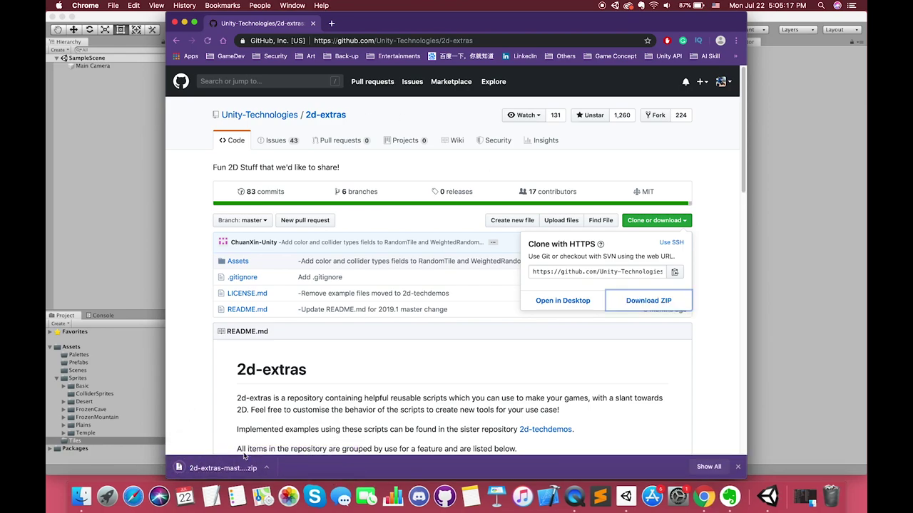
Return to Unity and import the Tilemap folder from the Assets folder of the downloaded 2d-extras-master 4 into the project's Assets
{"action": "left_click", "coordinate": [58, 379]}
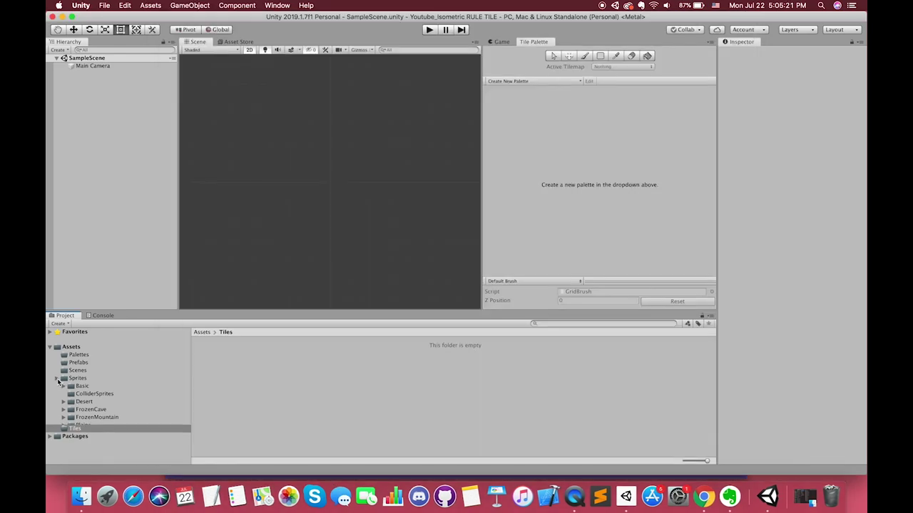
{"action": "left_click", "coordinate": [71, 347]}
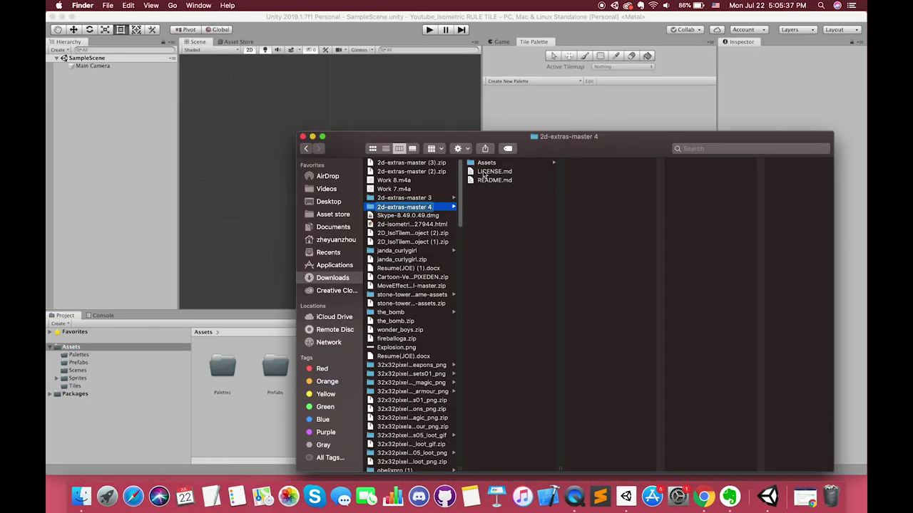
{"action": "left_click", "coordinate": [486, 162]}
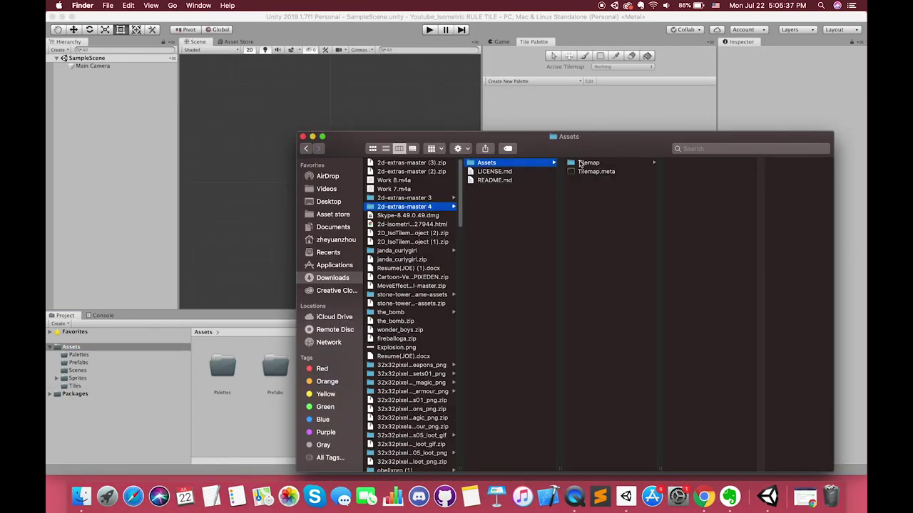
{"action": "left_click", "coordinate": [587, 163]}
{"action": "left_click_drag", "start_coordinate": [587, 166], "coordinate": [250, 427]}
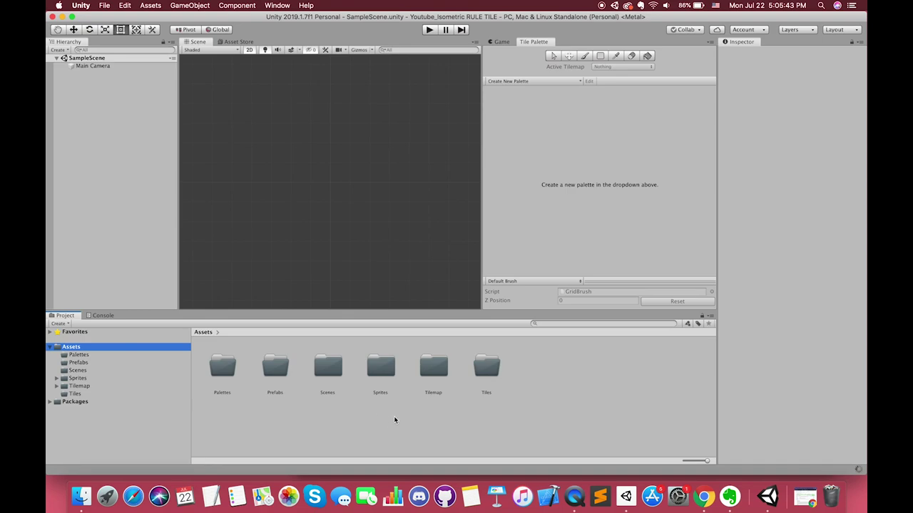
Look through the Brushes, GridInformation and Tiles subfolders of the imported Tilemap folder
{"action": "left_click", "coordinate": [435, 371]}
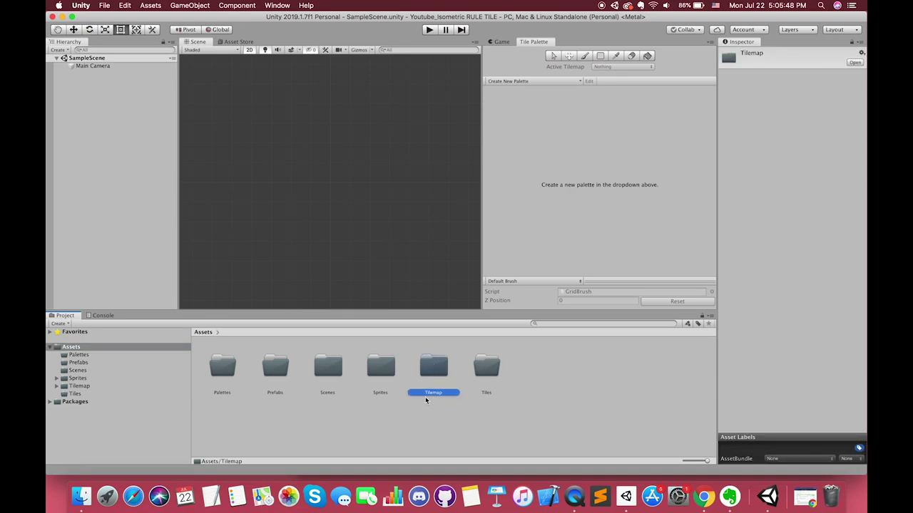
{"action": "double_click", "coordinate": [431, 369]}
{"action": "double_click", "coordinate": [226, 370]}
{"action": "left_click", "coordinate": [95, 401]}
{"action": "left_click", "coordinate": [82, 409]}
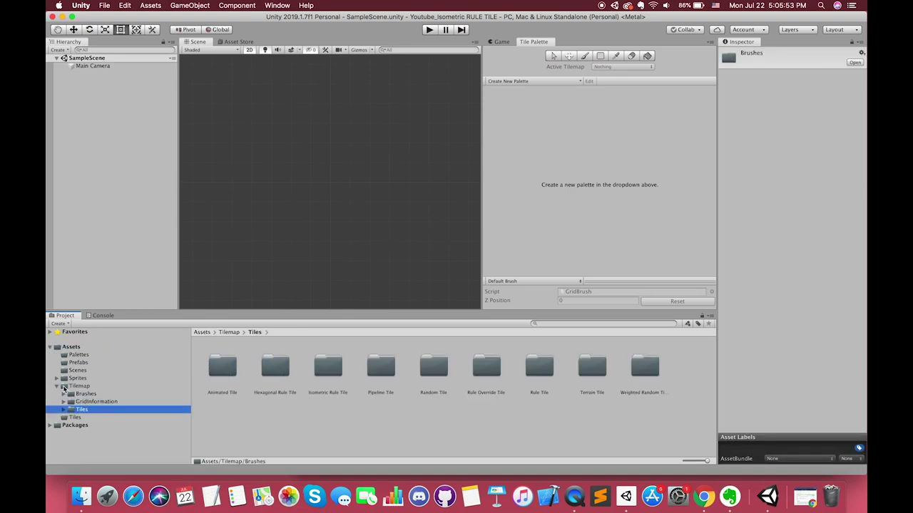
Create an Isometric Rule Tile named Desert Ground Rule Tile in the project's Assets/Tiles folder
{"action": "left_click", "coordinate": [58, 387]}
{"action": "left_click", "coordinate": [106, 347]}
{"action": "double_click", "coordinate": [499, 379]}
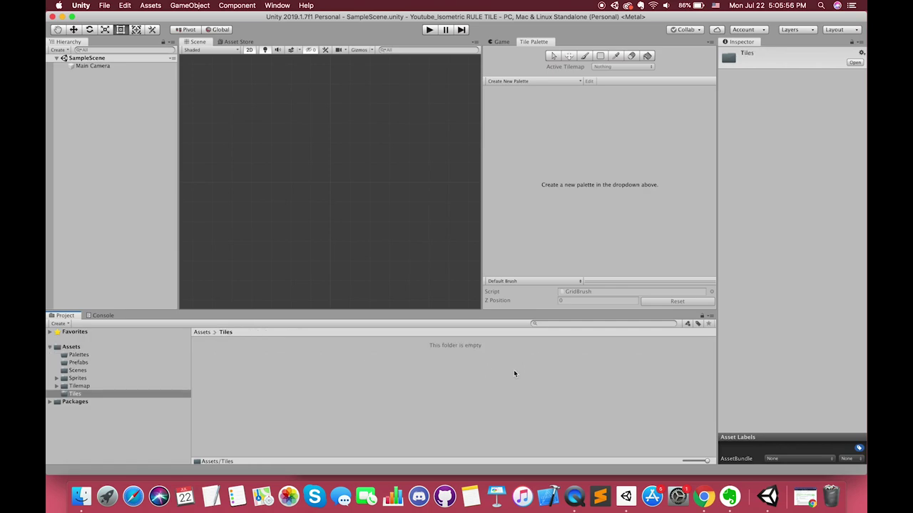
{"action": "left_click", "coordinate": [250, 390]}
{"action": "right_click", "coordinate": [239, 390]}
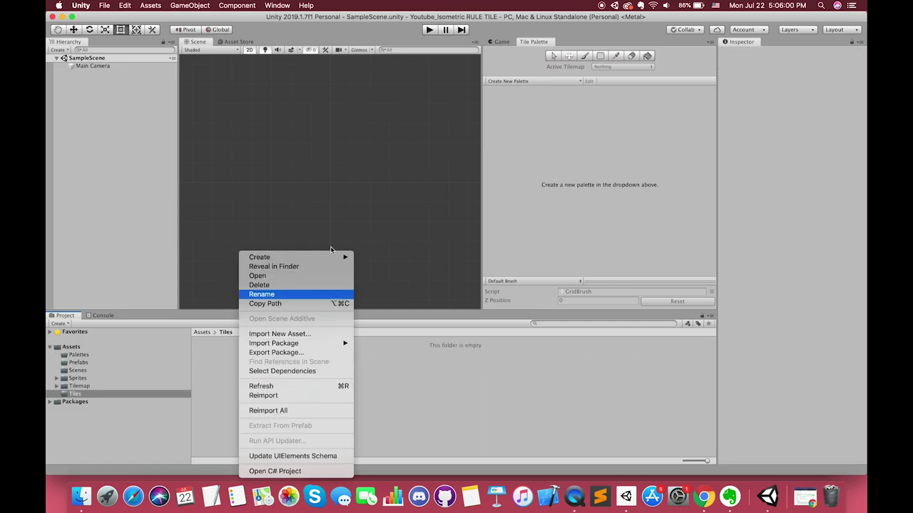
{"action": "mouse_move", "coordinate": [306, 258]}
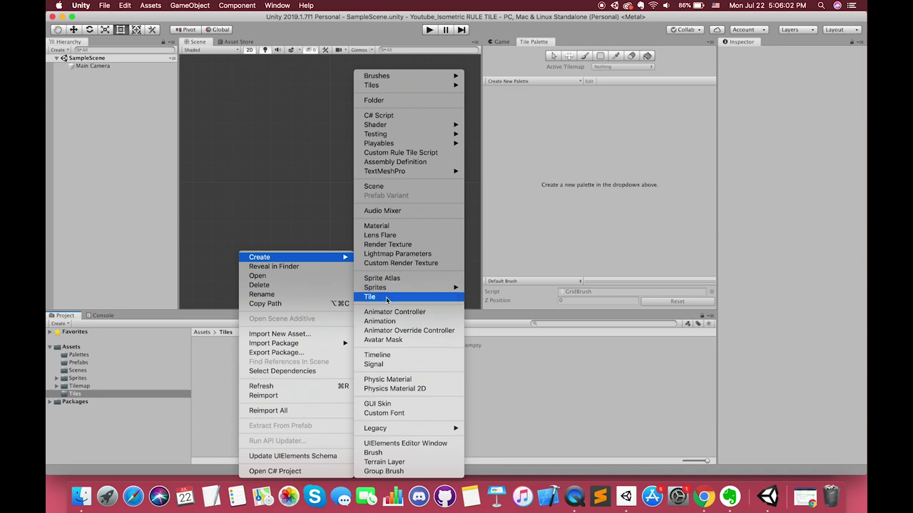
{"action": "mouse_move", "coordinate": [403, 88]}
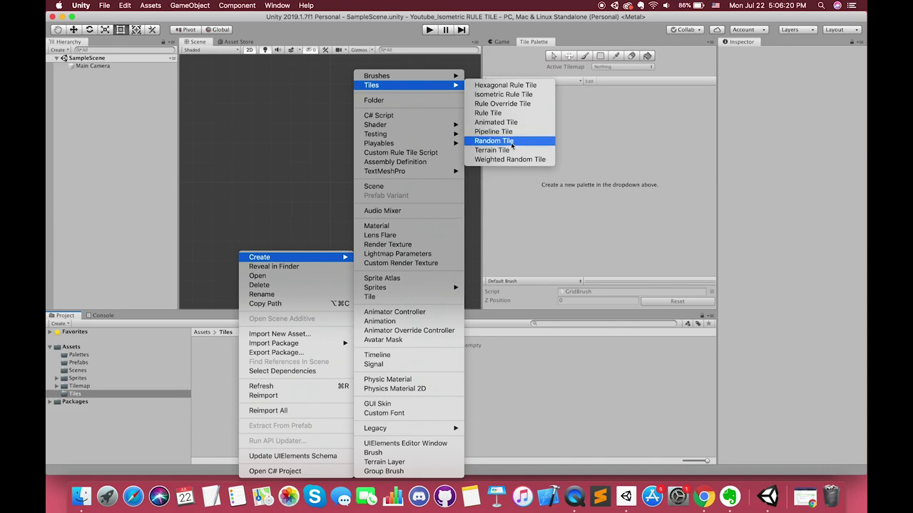
{"action": "left_click", "coordinate": [487, 96]}
{"action": "type", "text": "Desert Ground Rule Tile"}
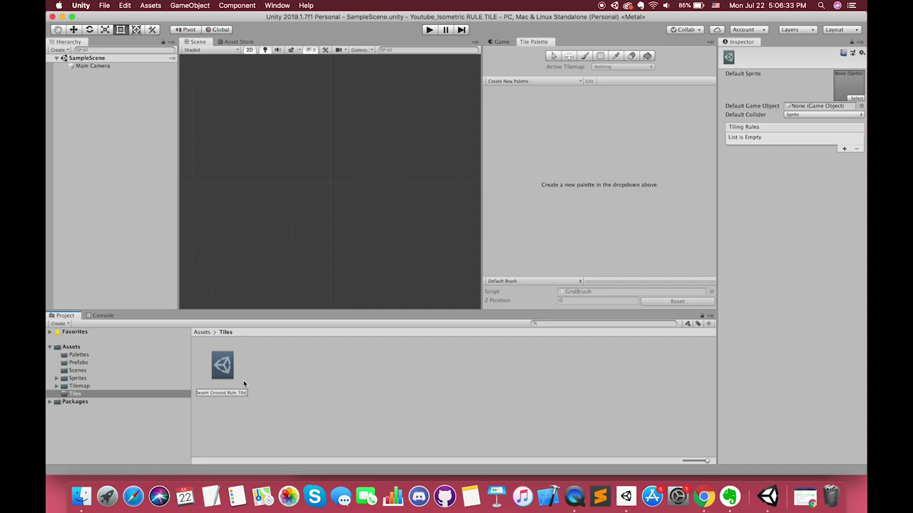
{"action": "key", "text": "Return"}
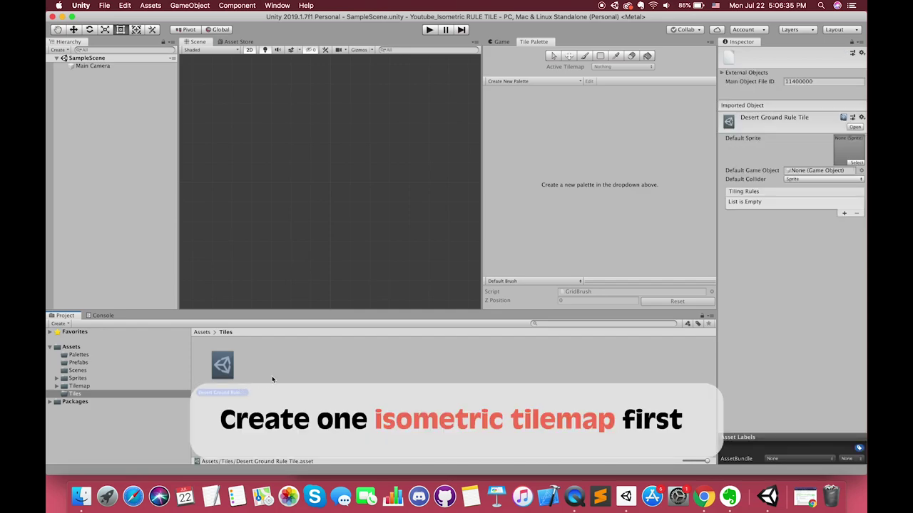
Add an isometric tilemap to SampleScene and name it Ground Tilemap
{"action": "right_click", "coordinate": [81, 84]}
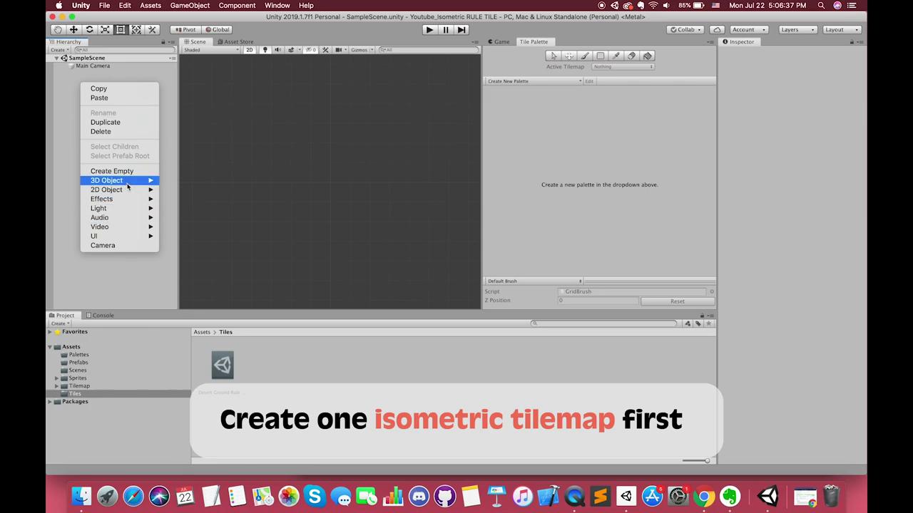
{"action": "mouse_move", "coordinate": [132, 190]}
{"action": "left_click", "coordinate": [199, 236]}
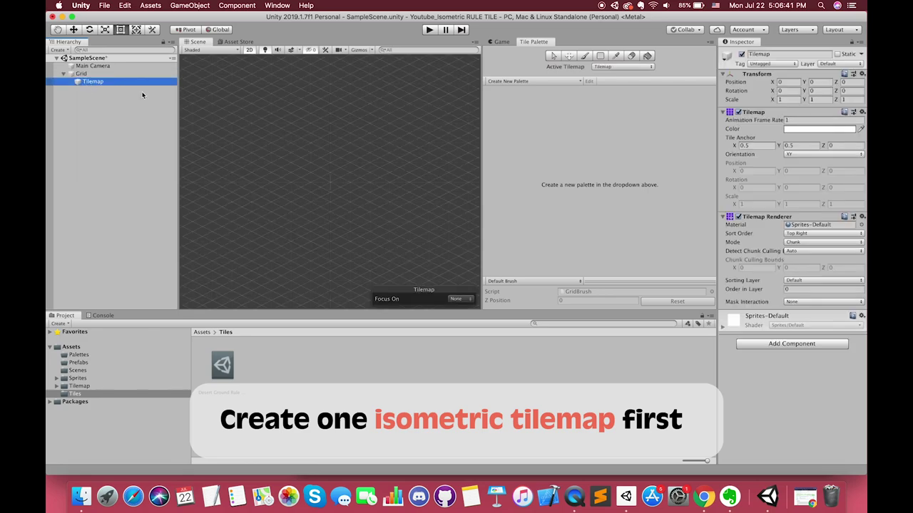
{"action": "key", "text": "Return"}
{"action": "type", "text": "Ground Tilemap"}
{"action": "key", "text": "Return"}
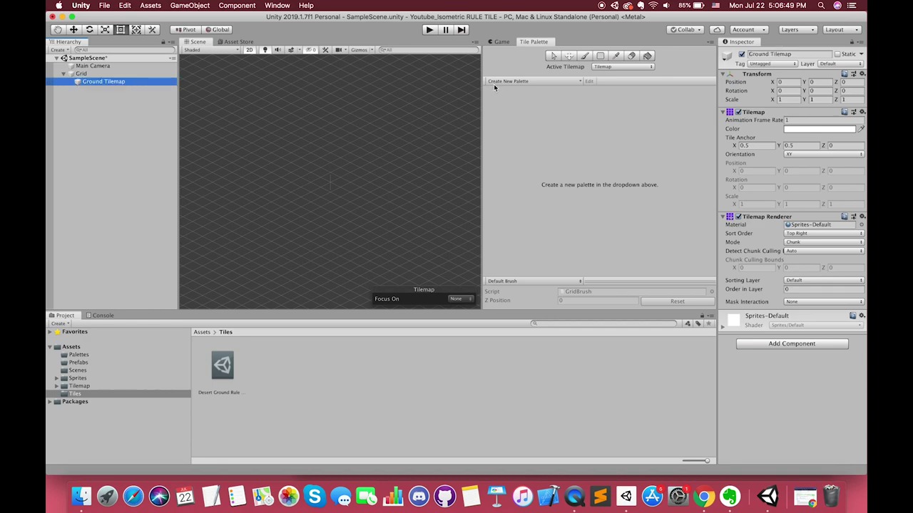
Create a tile palette named Desert with an Isometric grid and save it in the Assets/Palettes folder
{"action": "left_click", "coordinate": [535, 82]}
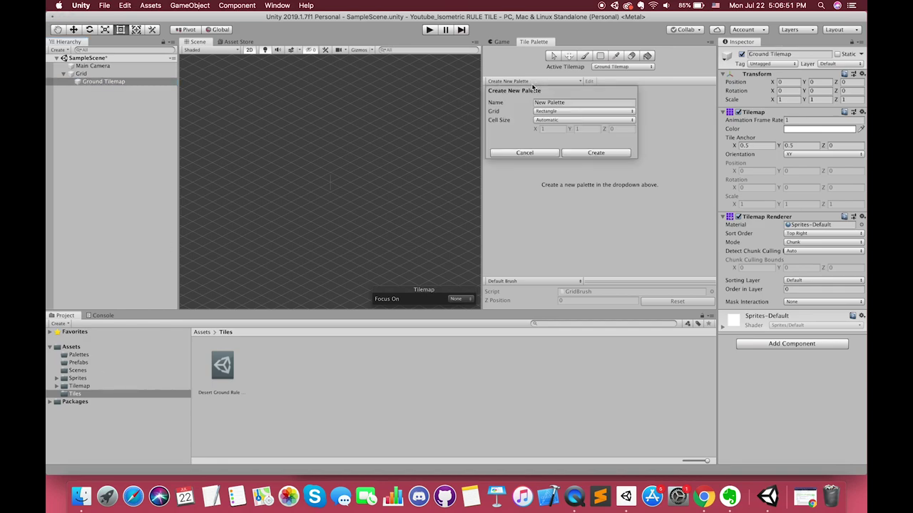
{"action": "left_click", "coordinate": [577, 103]}
{"action": "type", "text": "Desert"}
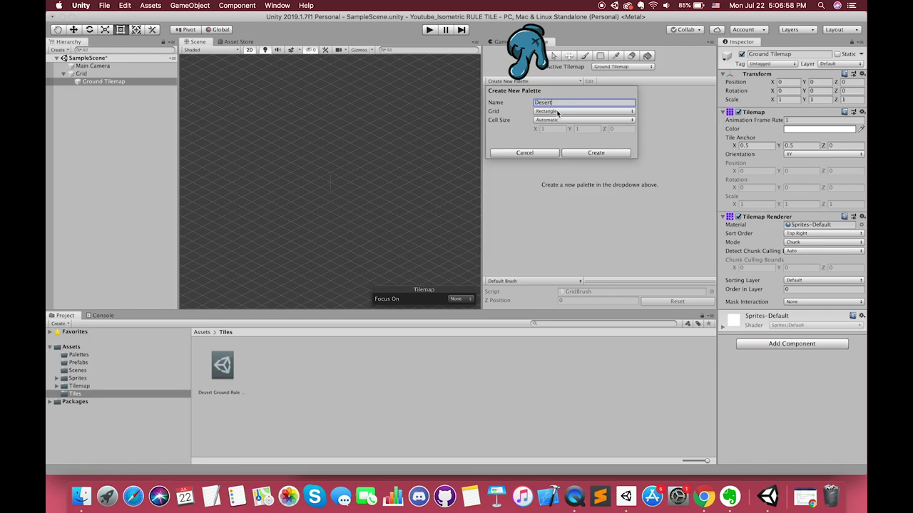
{"action": "left_click", "coordinate": [557, 112]}
{"action": "left_click", "coordinate": [575, 126]}
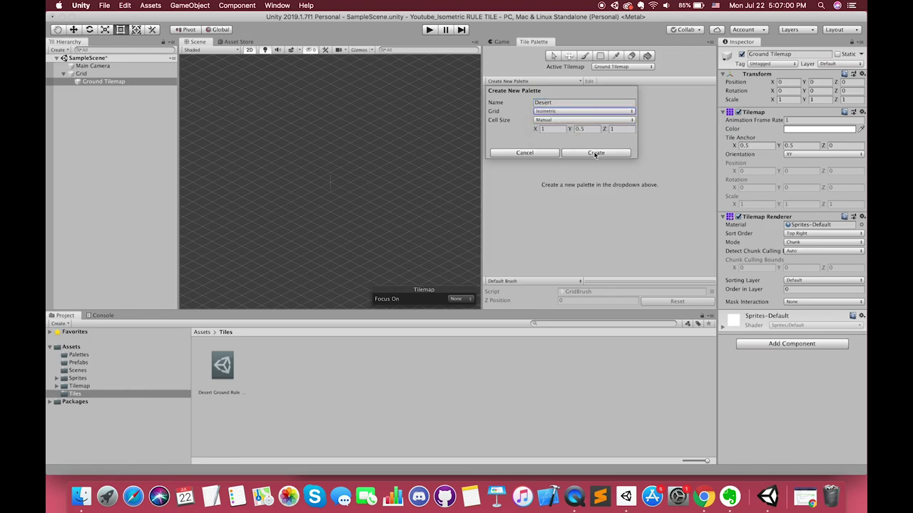
{"action": "left_click", "coordinate": [596, 153]}
{"action": "left_click", "coordinate": [478, 98]}
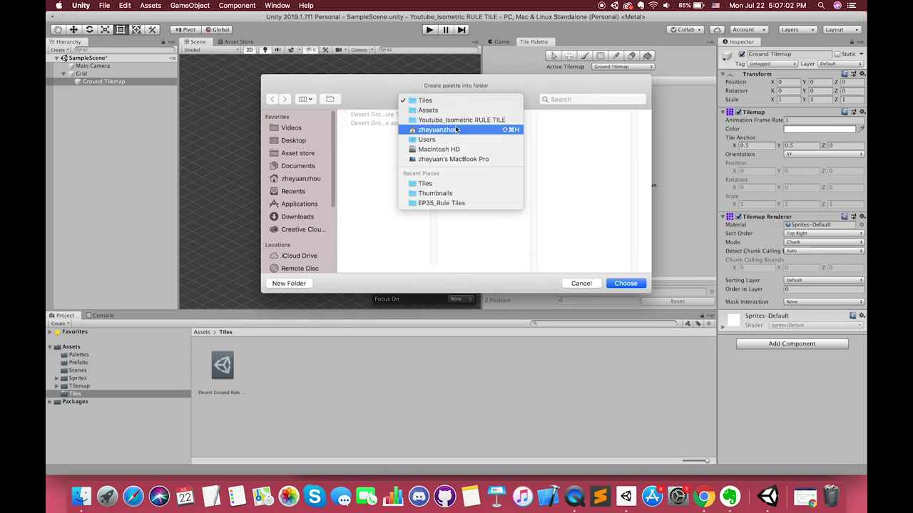
{"action": "left_click", "coordinate": [451, 111]}
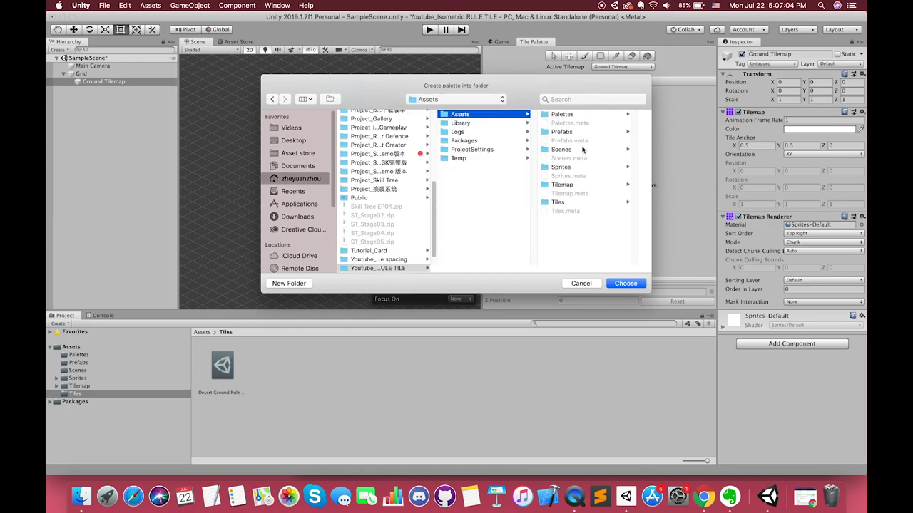
{"action": "left_click", "coordinate": [572, 115]}
{"action": "key", "text": "Return"}
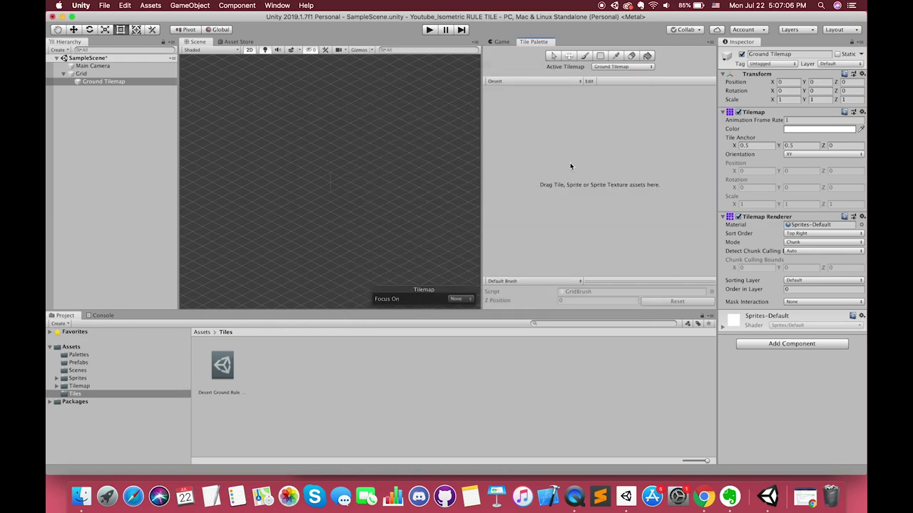
Select the Desert Ground Rule Tile in the Assets/Tiles folder and add a first tiling rule to it
{"action": "left_click", "coordinate": [79, 355]}
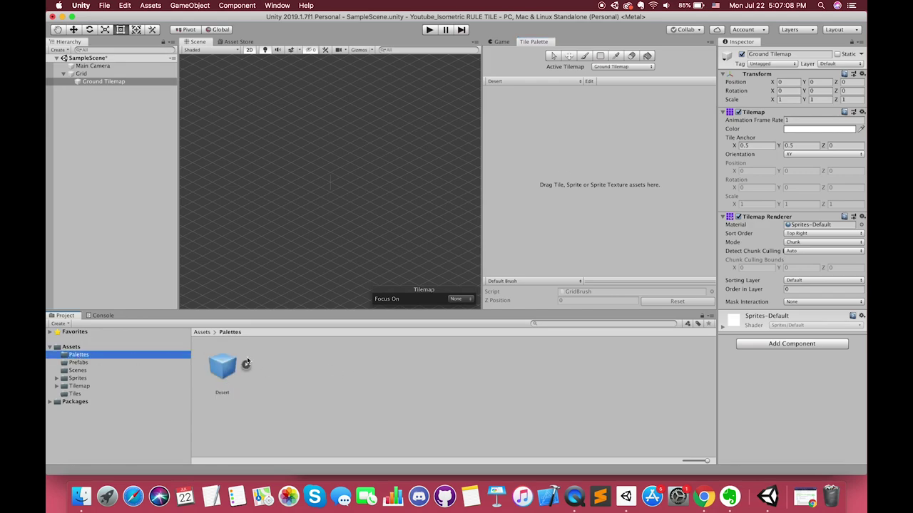
{"action": "left_click", "coordinate": [95, 393]}
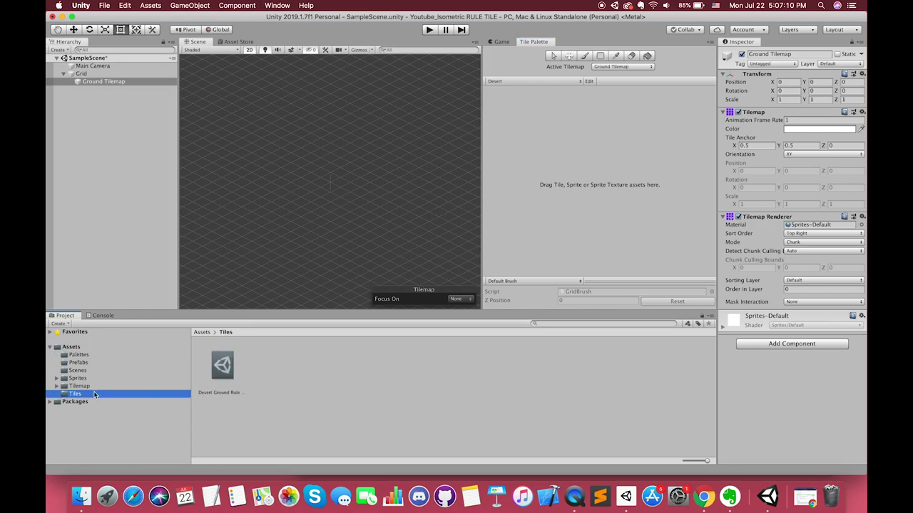
{"action": "left_click", "coordinate": [215, 376]}
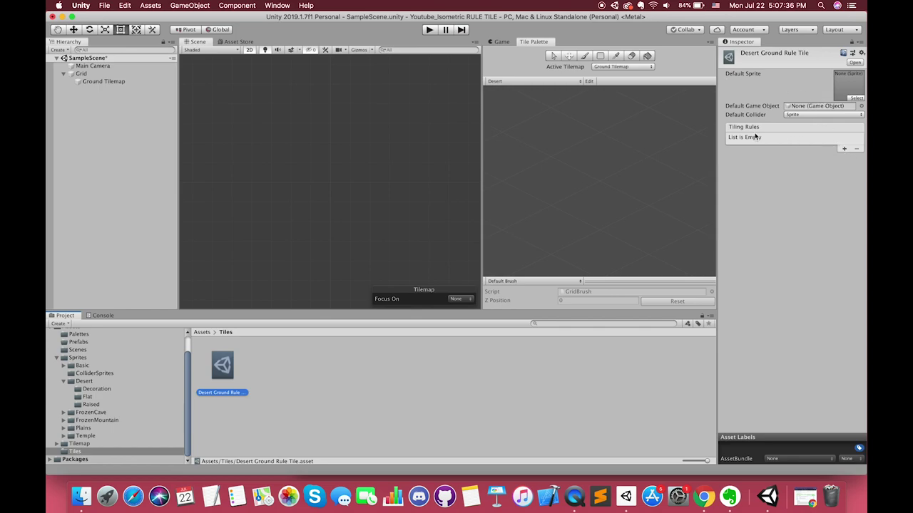
{"action": "left_click", "coordinate": [843, 149]}
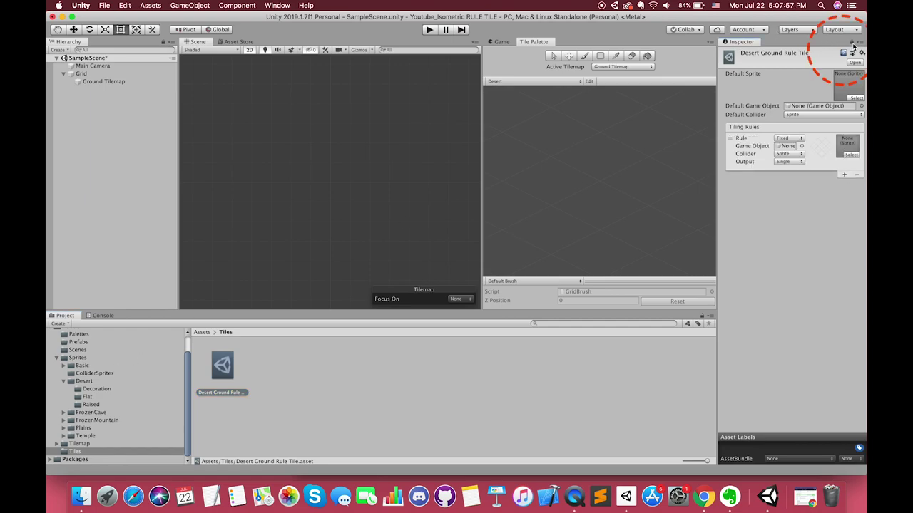
Assign desert-sliced_02 from Sprites/Desert/Flat to the first rule, excluding the upper-left neighbour and requiring the other three
{"action": "left_click", "coordinate": [86, 413]}
{"action": "left_click", "coordinate": [91, 390]}
{"action": "left_click", "coordinate": [90, 397]}
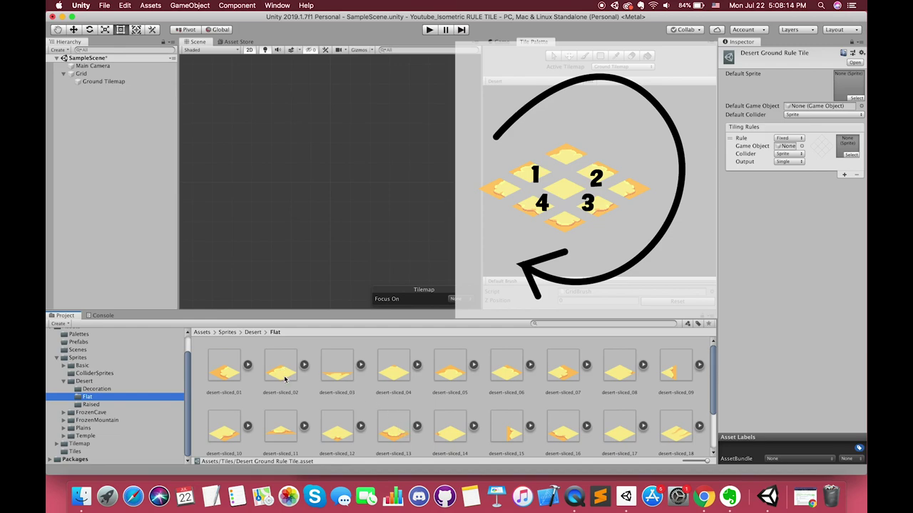
{"action": "mouse_move", "coordinate": [286, 375]}
{"action": "left_mouse_down"}
{"action": "mouse_move", "coordinate": [786, 149]}
{"action": "mouse_move", "coordinate": [845, 153]}
{"action": "left_mouse_up"}
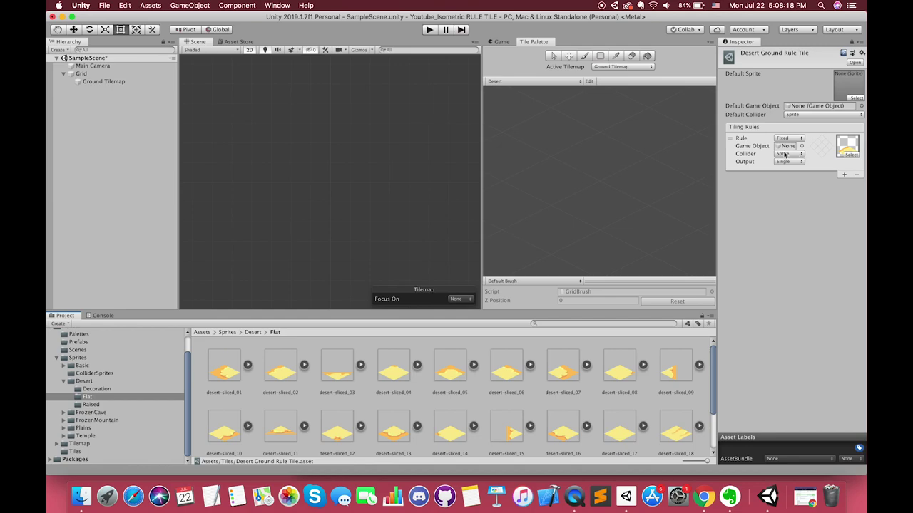
{"action": "left_click_drag", "start_coordinate": [717, 157], "coordinate": [701, 157]}
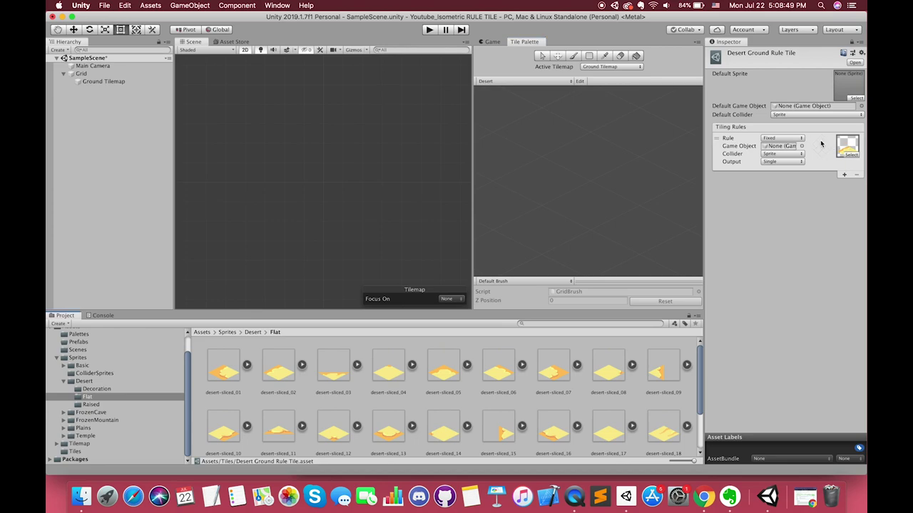
{"action": "double_click", "coordinate": [819, 143]}
{"action": "left_click", "coordinate": [827, 143]}
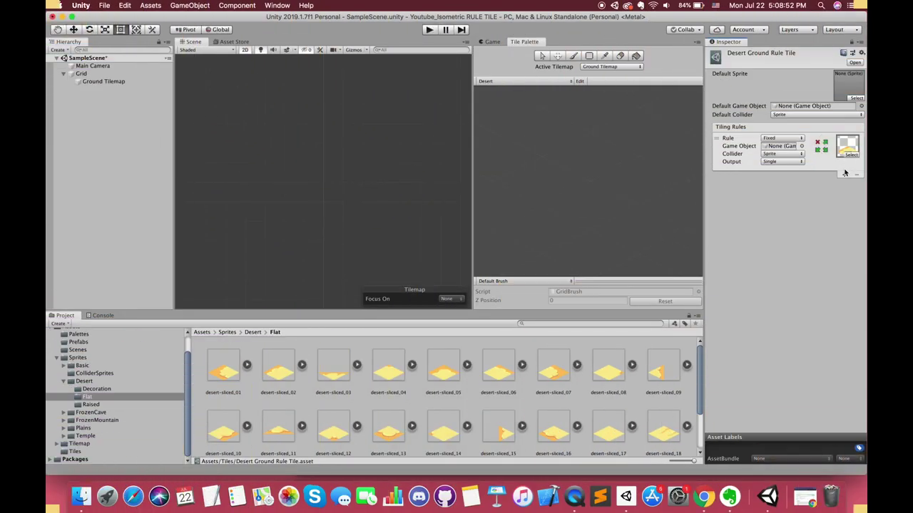
Add a second rule with the desert-sliced_06 sprite, excluding the upper-right neighbour and requiring the other three
{"action": "left_click", "coordinate": [844, 174]}
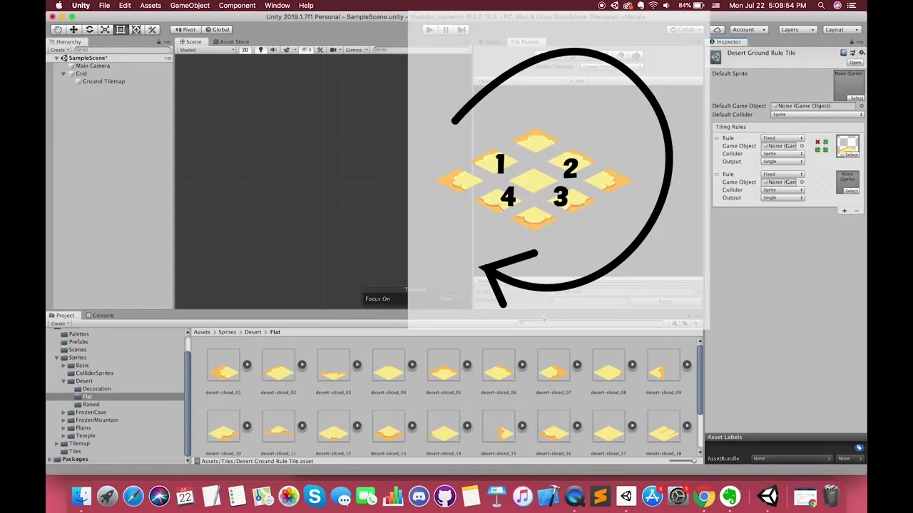
{"action": "left_click_drag", "start_coordinate": [498, 375], "coordinate": [844, 183]}
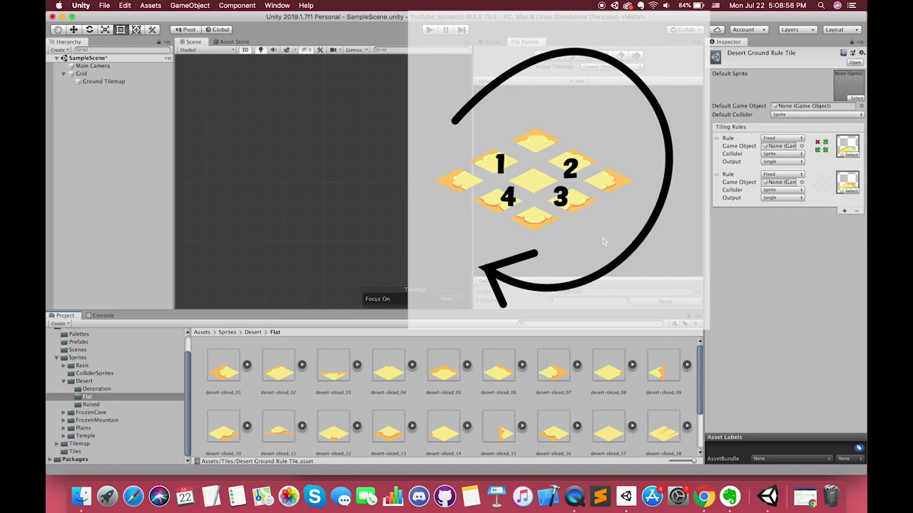
{"action": "double_click", "coordinate": [825, 179]}
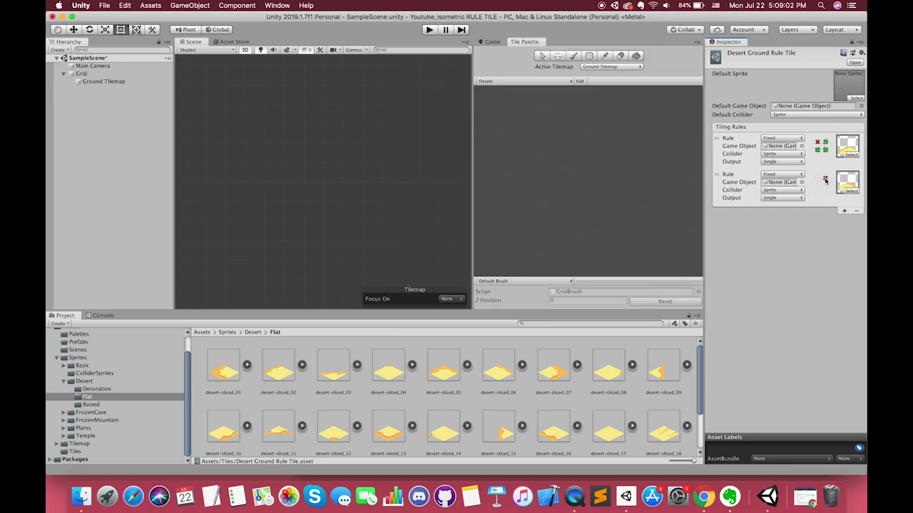
{"action": "left_click", "coordinate": [825, 186]}
{"action": "left_click", "coordinate": [818, 179]}
Add a third rule with the desert-sliced_10 sprite, excluding the lower-right neighbour and requiring the other three
{"action": "left_click", "coordinate": [843, 210]}
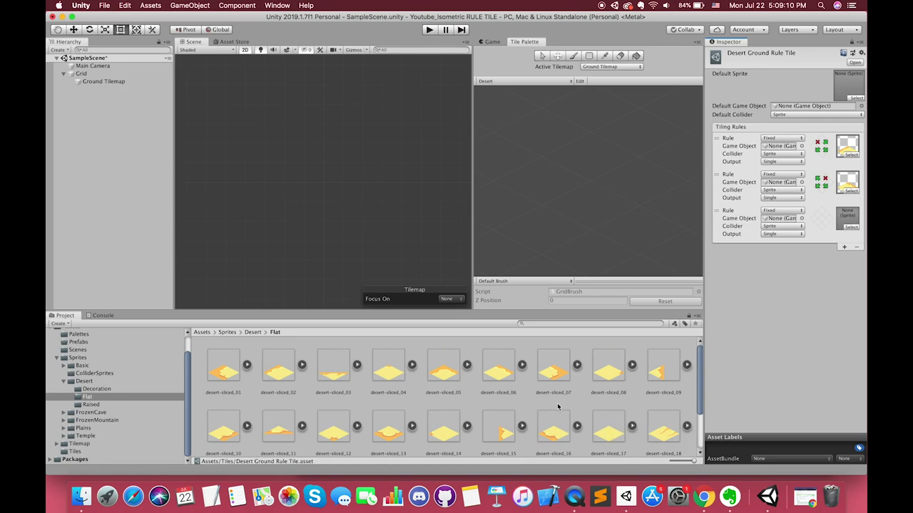
{"action": "left_click_drag", "start_coordinate": [238, 444], "coordinate": [847, 217]}
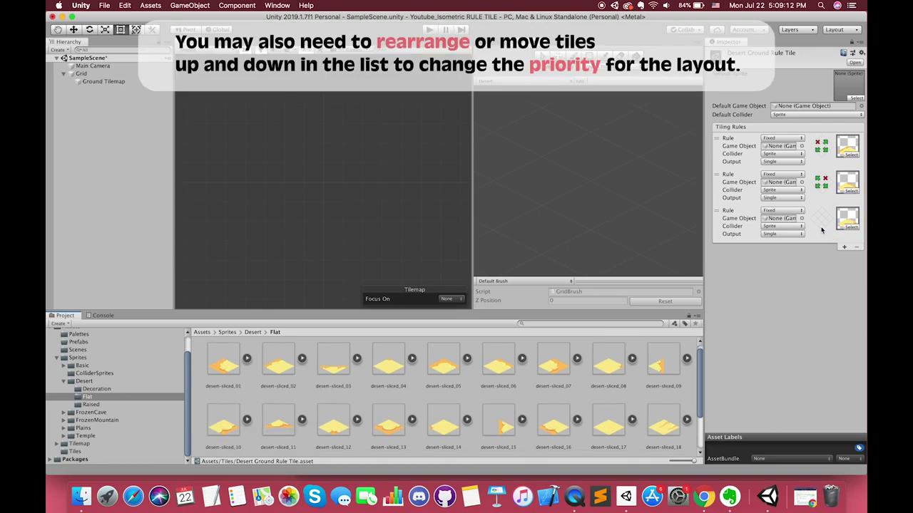
{"action": "right_click", "coordinate": [826, 223]}
{"action": "left_click", "coordinate": [817, 223]}
{"action": "left_click", "coordinate": [817, 215]}
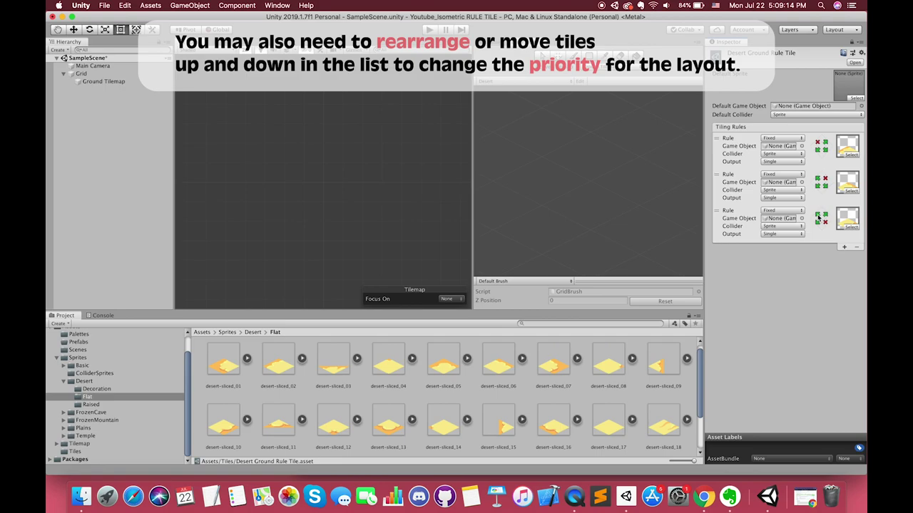
Add a fourth rule with the desert-sliced_16 sprite, excluding the lower-left neighbour and requiring the other three
{"action": "left_click", "coordinate": [844, 247]}
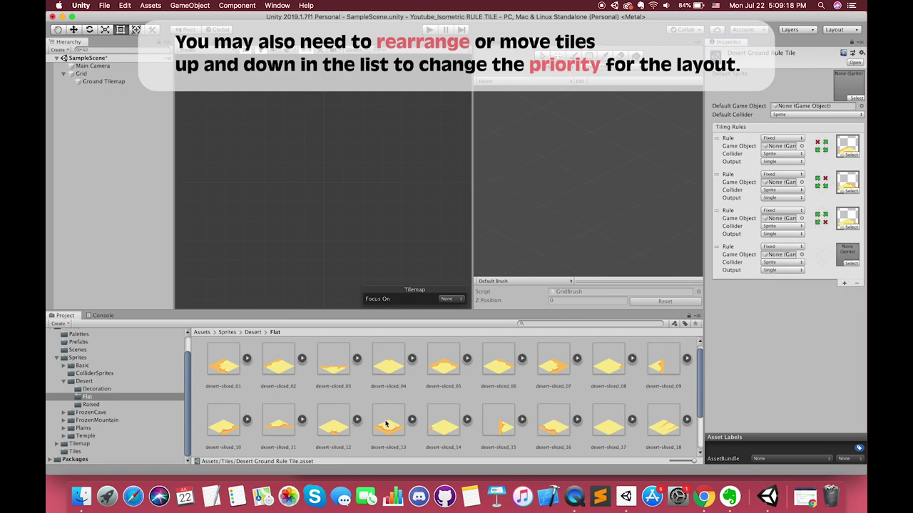
{"action": "left_click_drag", "start_coordinate": [553, 427], "coordinate": [847, 254]}
{"action": "left_click", "coordinate": [819, 257]}
{"action": "left_click", "coordinate": [818, 258]}
{"action": "left_click", "coordinate": [817, 251]}
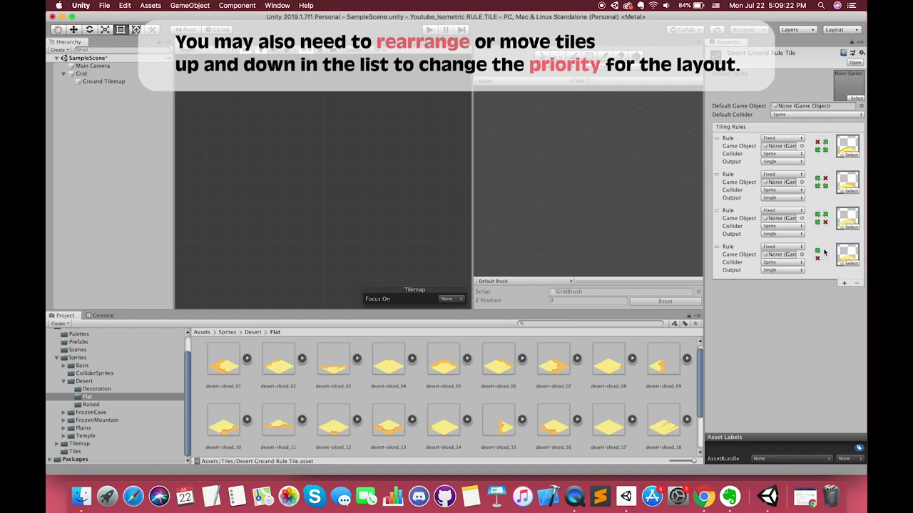
{"action": "left_click", "coordinate": [824, 258]}
{"action": "left_click", "coordinate": [825, 250]}
{"action": "left_click", "coordinate": [825, 258]}
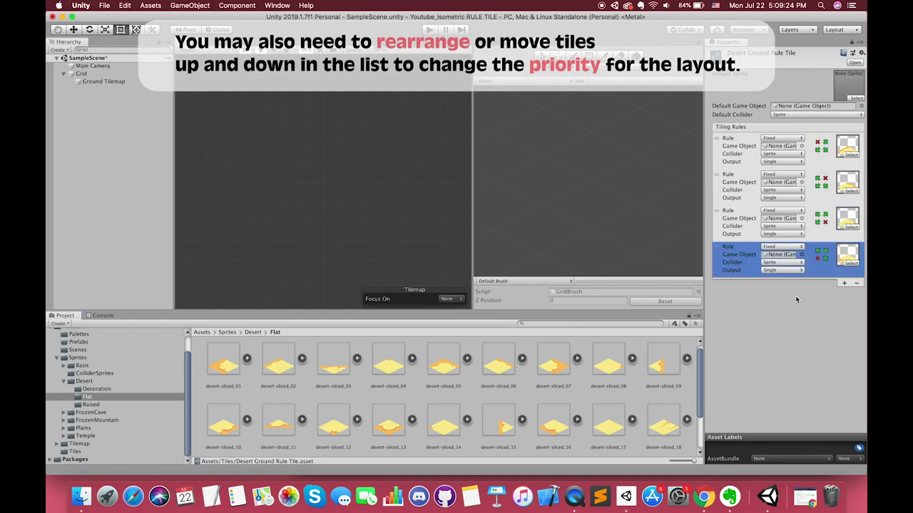
{"action": "left_click", "coordinate": [745, 232]}
{"action": "left_click", "coordinate": [743, 256]}
{"action": "mouse_move", "coordinate": [730, 259]}
{"action": "left_mouse_down"}
{"action": "mouse_move", "coordinate": [727, 223]}
{"action": "mouse_move", "coordinate": [728, 264]}
{"action": "mouse_move", "coordinate": [728, 232]}
{"action": "mouse_move", "coordinate": [738, 263]}
{"action": "left_mouse_up"}
Add a fifth rule with the desert-sliced_01 sprite, excluding both left neighbours and requiring both right ones
{"action": "left_click", "coordinate": [844, 284]}
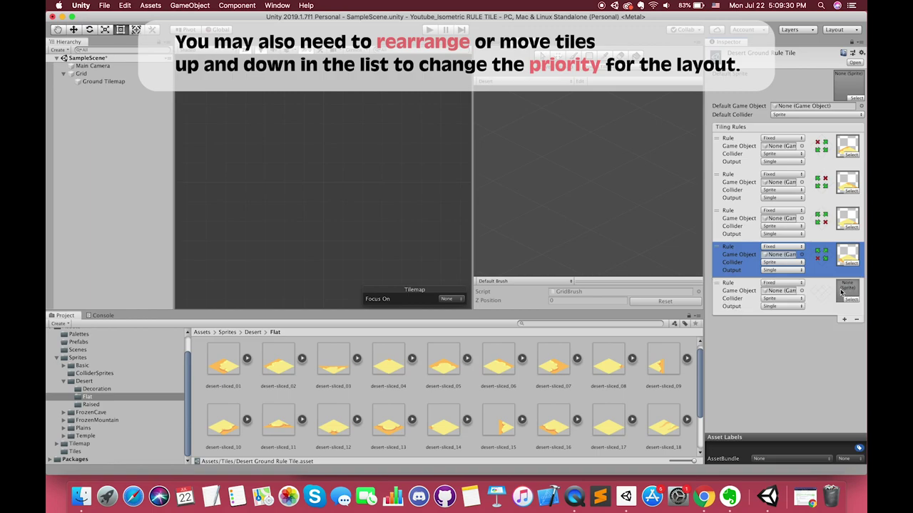
{"action": "left_click_drag", "start_coordinate": [227, 378], "coordinate": [845, 292]}
{"action": "left_click", "coordinate": [843, 295]}
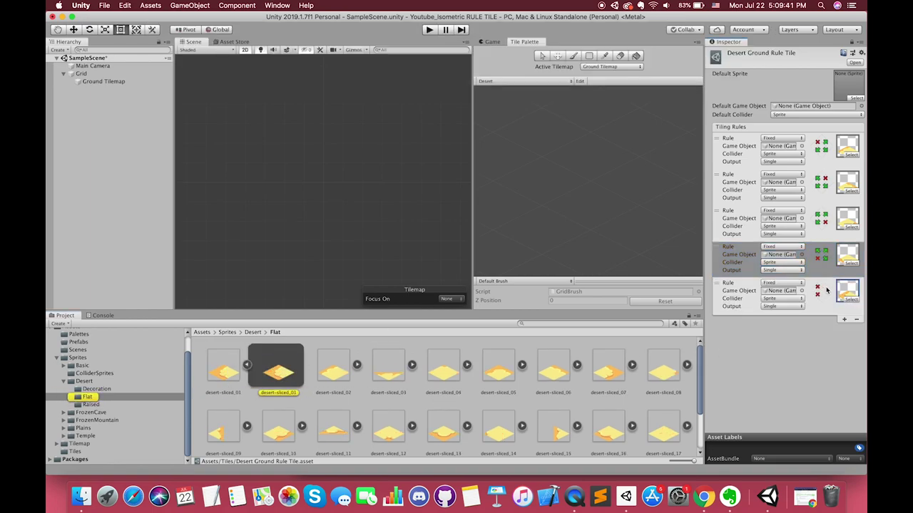
{"action": "left_click", "coordinate": [825, 287]}
{"action": "left_click", "coordinate": [825, 295]}
{"action": "left_click", "coordinate": [815, 308]}
Add a sixth rule with the desert-sliced_05 sprite, excluding both upper neighbours and requiring both lower ones
{"action": "left_click", "coordinate": [845, 320]}
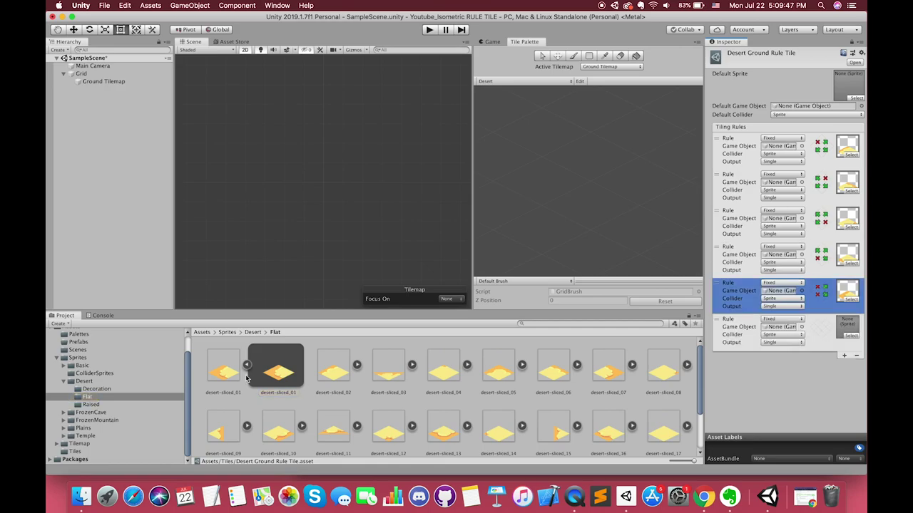
{"action": "left_click_drag", "start_coordinate": [444, 372], "coordinate": [845, 326]}
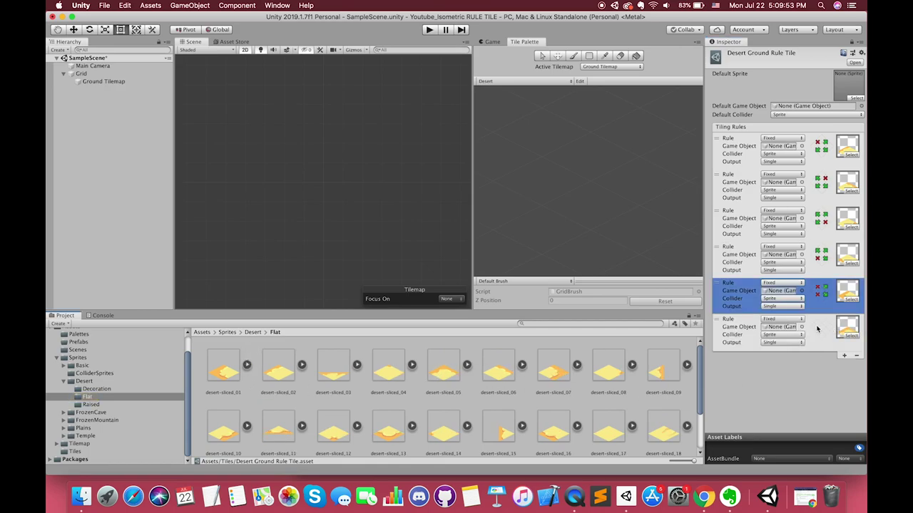
{"action": "left_click", "coordinate": [817, 323]}
{"action": "left_click", "coordinate": [817, 323]}
{"action": "left_click", "coordinate": [825, 323]}
{"action": "left_click", "coordinate": [825, 323]}
{"action": "left_click", "coordinate": [817, 330]}
{"action": "left_click", "coordinate": [826, 331]}
Add a seventh rule with its edge sprite, excluding both right neighbours and requiring both left ones
{"action": "left_click", "coordinate": [844, 355]}
{"action": "left_click_drag", "start_coordinate": [831, 367], "coordinate": [841, 364]}
{"action": "left_click", "coordinate": [825, 359]}
{"action": "left_click", "coordinate": [824, 360]}
{"action": "left_click", "coordinate": [825, 366]}
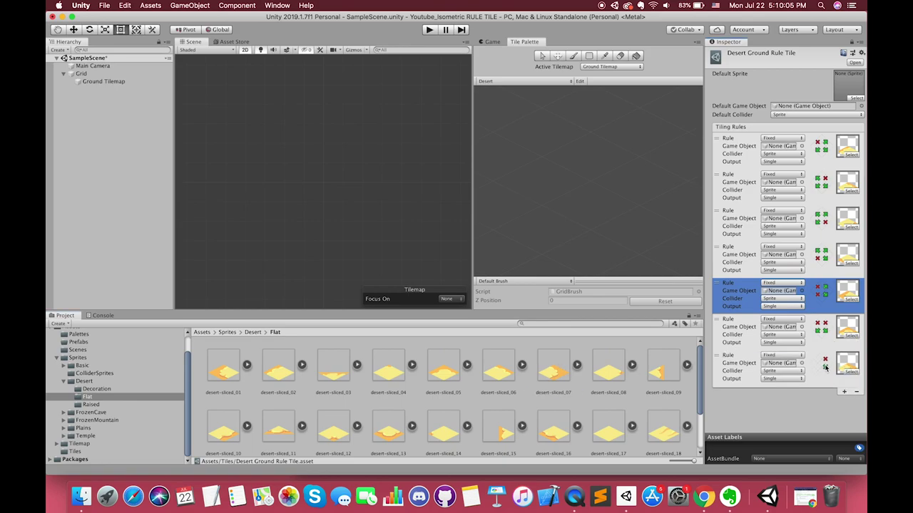
{"action": "left_click", "coordinate": [825, 367]}
{"action": "left_click", "coordinate": [817, 359]}
{"action": "left_click", "coordinate": [817, 366]}
Add an eighth rule with the desert-sliced_13 sprite, excluding both lower neighbours and requiring both upper ones
{"action": "left_click", "coordinate": [844, 392]}
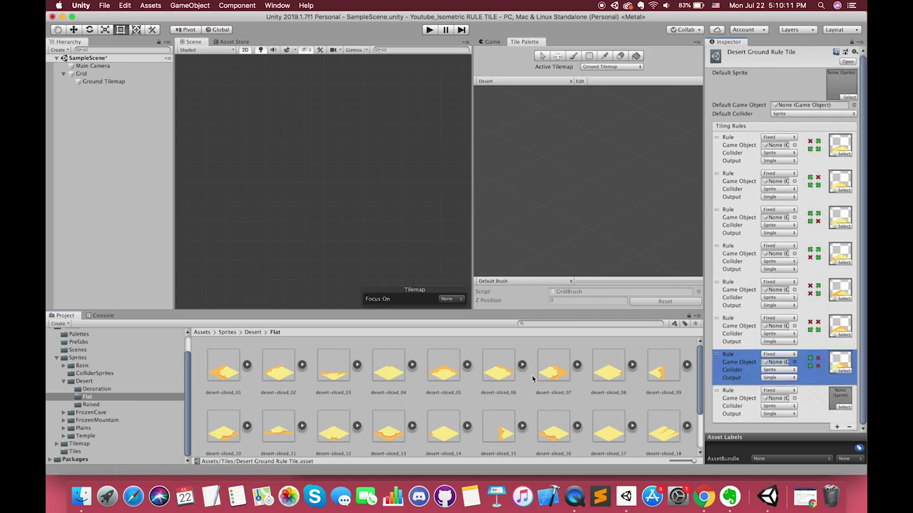
{"action": "left_click_drag", "start_coordinate": [386, 437], "coordinate": [819, 408]}
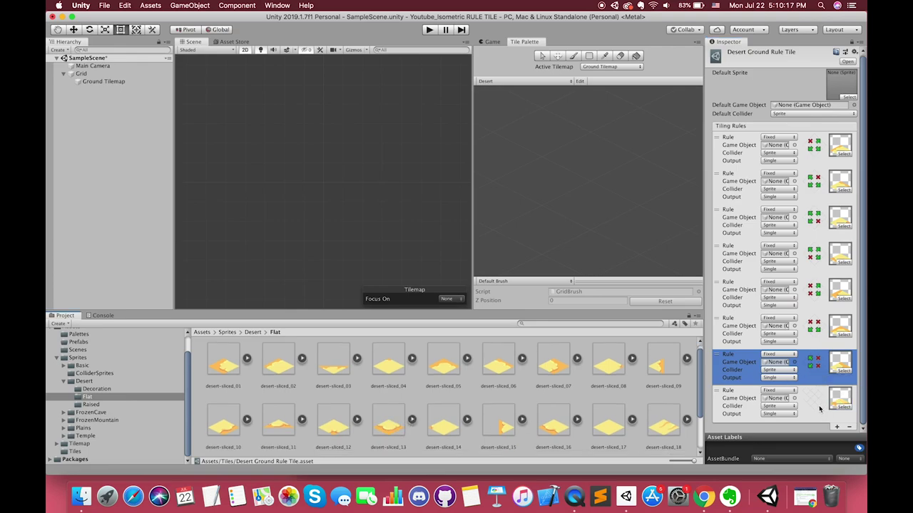
{"action": "left_click", "coordinate": [817, 402]}
{"action": "left_click", "coordinate": [818, 402]}
{"action": "left_click", "coordinate": [809, 402]}
{"action": "left_click", "coordinate": [810, 402]}
{"action": "left_click", "coordinate": [810, 394]}
{"action": "left_click", "coordinate": [818, 394]}
Add four more tiling rules, and give the ninth the desert-sliced_04 sprite with the top corner neighbour excluded
{"action": "left_click", "coordinate": [835, 428]}
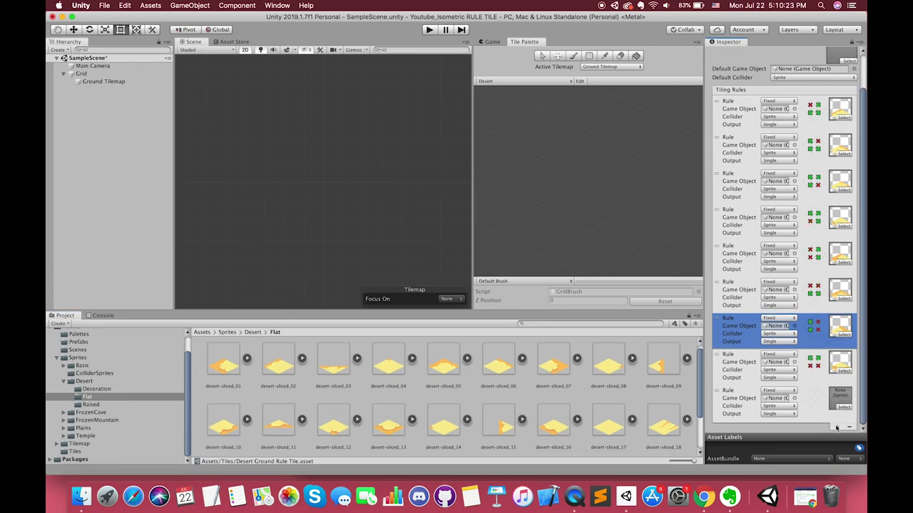
{"action": "left_click", "coordinate": [836, 428]}
{"action": "left_click", "coordinate": [836, 428]}
{"action": "left_click", "coordinate": [835, 428]}
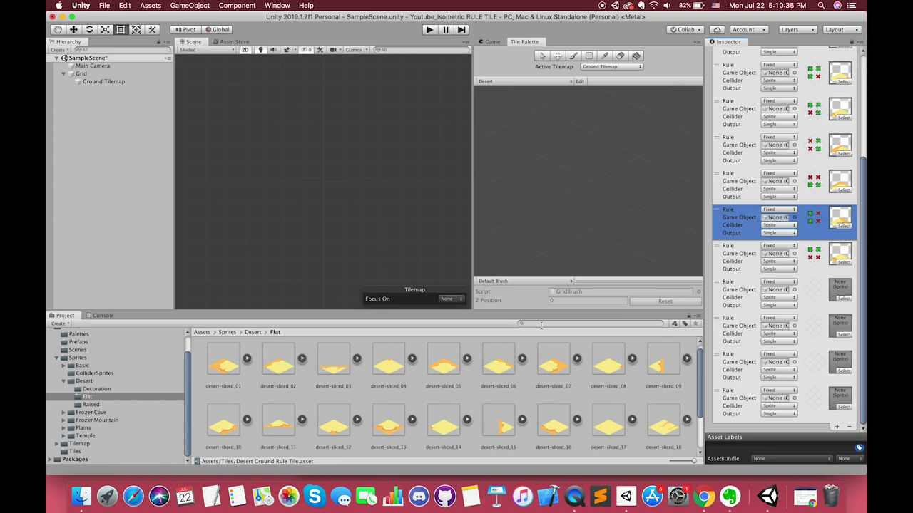
{"action": "left_click_drag", "start_coordinate": [382, 365], "coordinate": [831, 291]}
{"action": "left_click", "coordinate": [815, 283]}
{"action": "left_click", "coordinate": [815, 283]}
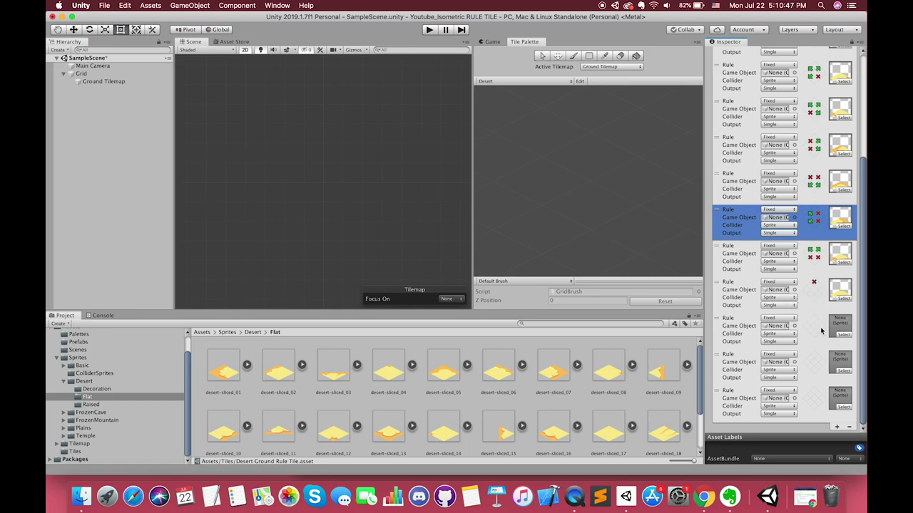
Assign desert-sliced_08 and desert-sliced_12 to rules ten and eleven, and exclude the right, bottom and left corner neighbours in rules ten to twelve respectively
{"action": "left_click_drag", "start_coordinate": [605, 372], "coordinate": [836, 325]}
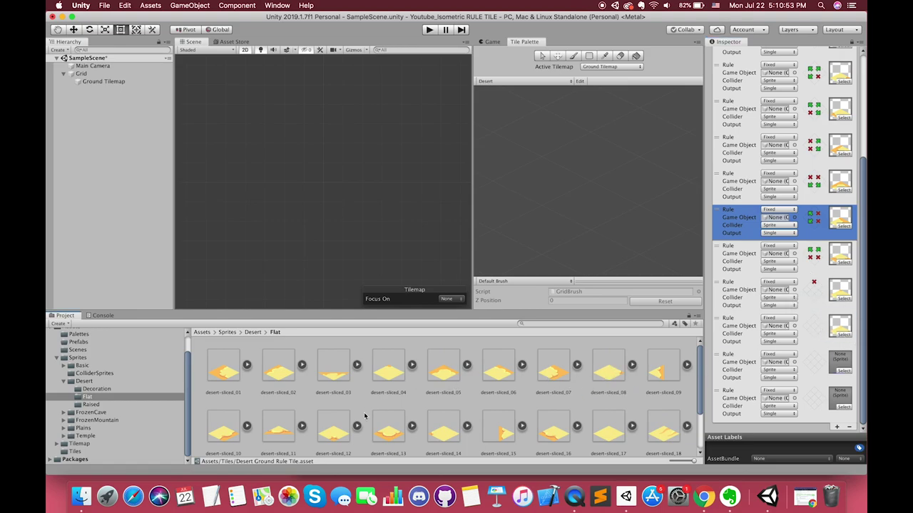
{"action": "left_click_drag", "start_coordinate": [348, 432], "coordinate": [840, 362]}
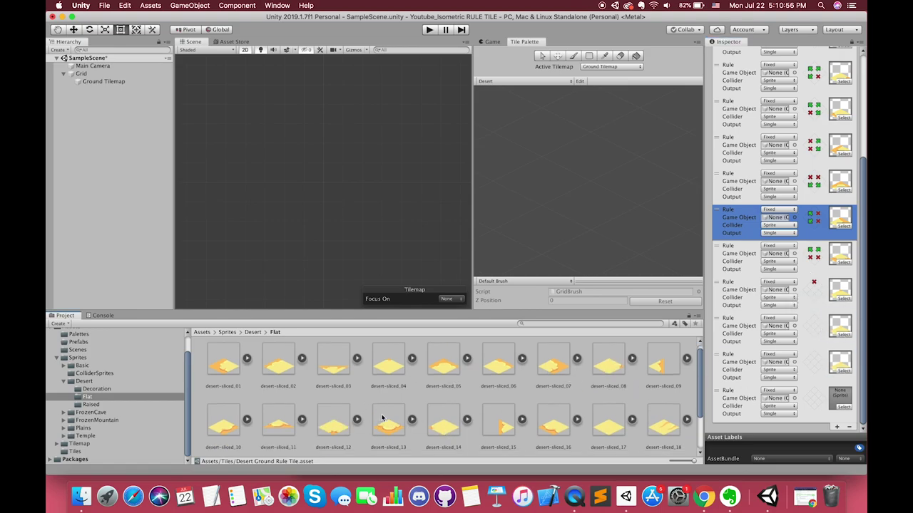
{"action": "left_click", "coordinate": [822, 326]}
{"action": "left_click", "coordinate": [814, 369]}
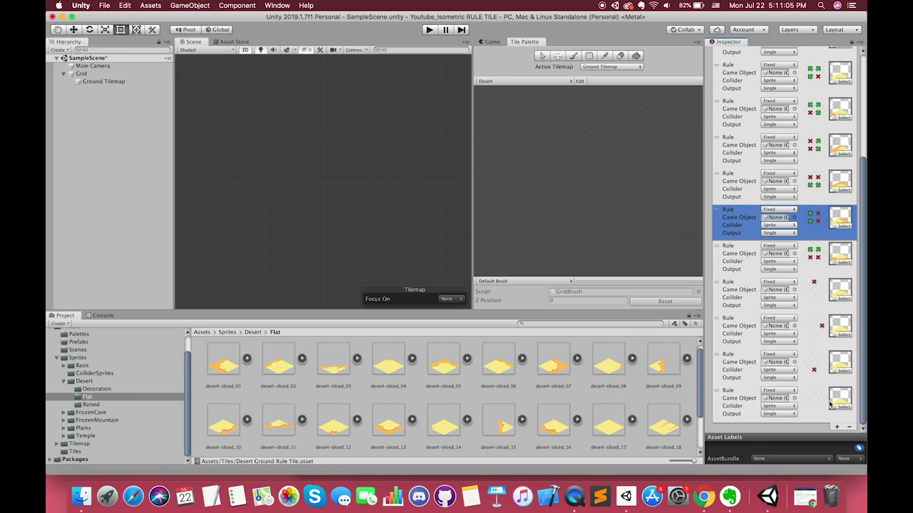
{"action": "left_click", "coordinate": [806, 398]}
Add a thirteenth tiling rule with a ground sprite and no neighbour conditions, and return to the Tiles folder
{"action": "left_click", "coordinate": [836, 428]}
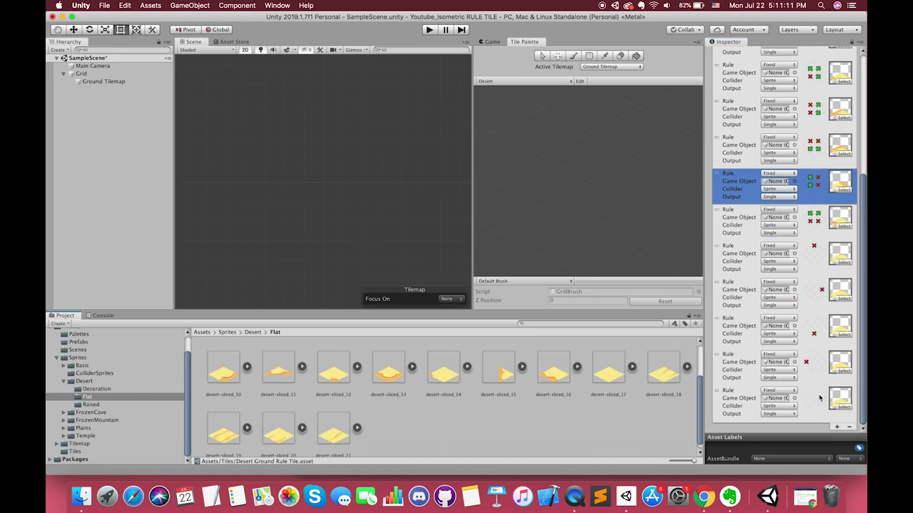
{"action": "left_click", "coordinate": [77, 452]}
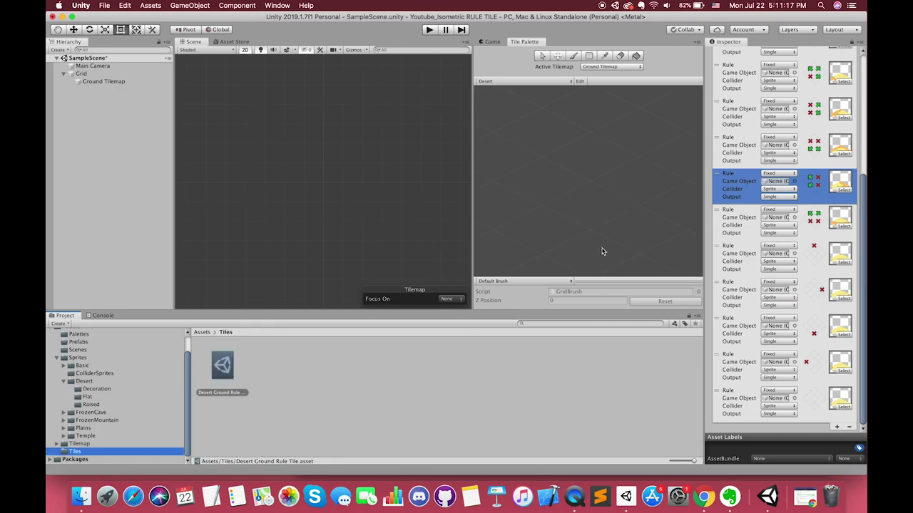
Set the rule tile's Default Sprite to desert-sliced_17 from the Sprites/Desert/Flat folder
{"action": "scroll", "coordinate": [776, 60], "scroll_direction": "up", "scroll_amount": 5}
{"action": "left_click", "coordinate": [846, 98]}
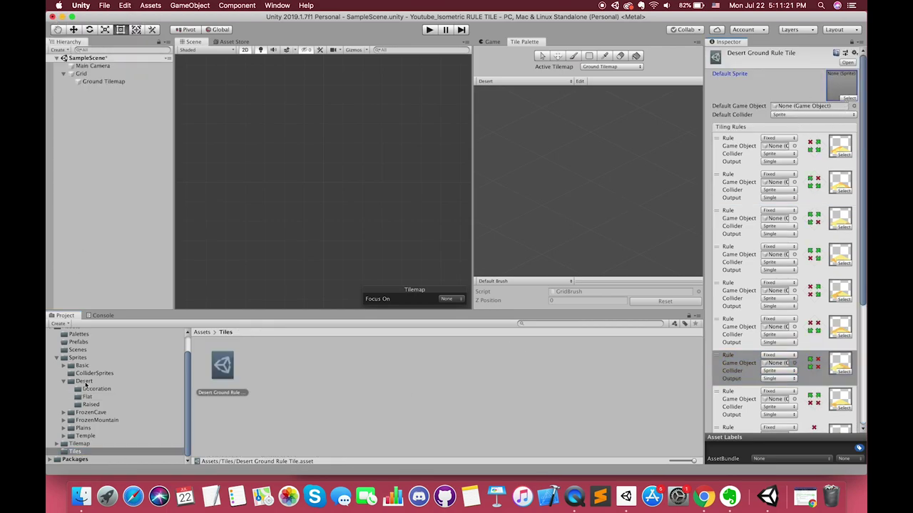
{"action": "left_click", "coordinate": [87, 397]}
{"action": "scroll", "coordinate": [352, 409], "scroll_direction": "up", "scroll_amount": 3}
{"action": "left_click_drag", "start_coordinate": [606, 427], "coordinate": [835, 87]}
Add the Desert Ground Rule Tile from the Tiles folder to the Desert tile palette
{"action": "left_click", "coordinate": [80, 453]}
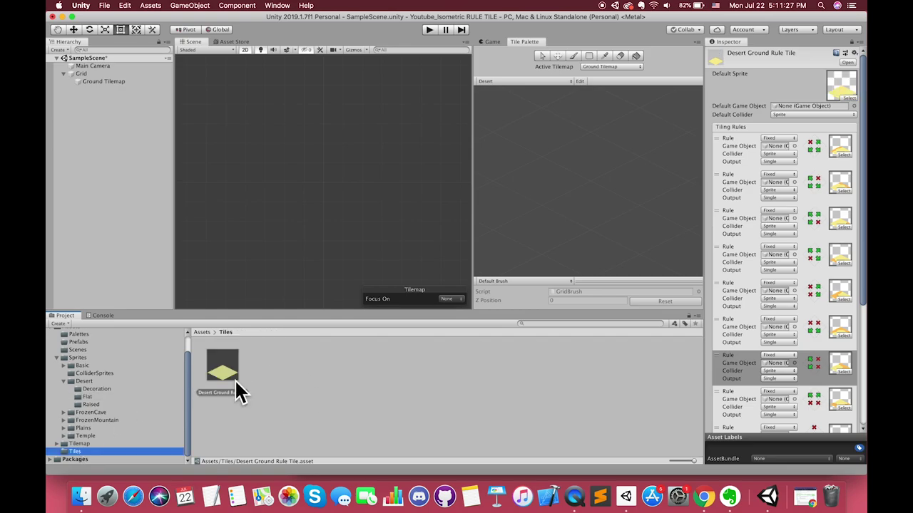
{"action": "left_click_drag", "start_coordinate": [223, 376], "coordinate": [570, 198]}
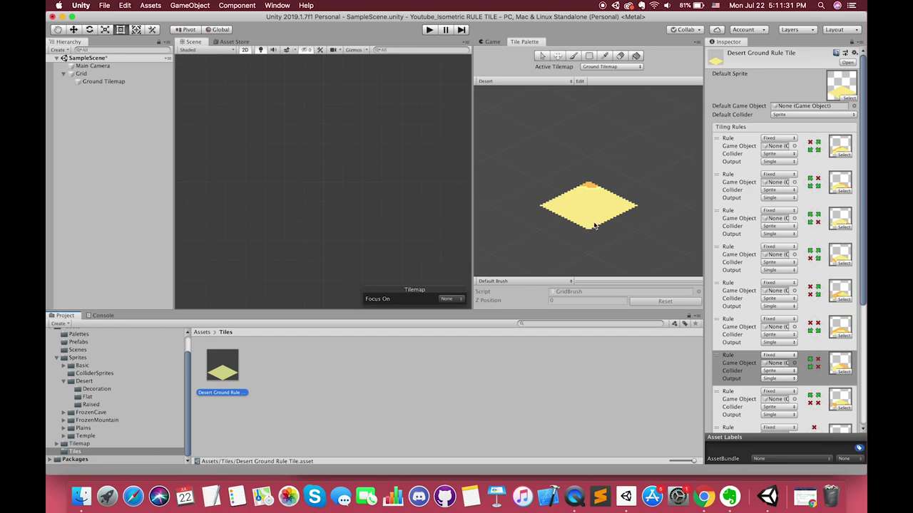
Pick the desert ground tile in the Desert palette for painting
{"action": "scroll", "coordinate": [593, 208], "scroll_direction": "down", "scroll_amount": 5}
{"action": "scroll", "coordinate": [595, 211], "scroll_direction": "up", "scroll_amount": 2}
{"action": "scroll", "coordinate": [595, 211], "scroll_direction": "up", "scroll_amount": 2}
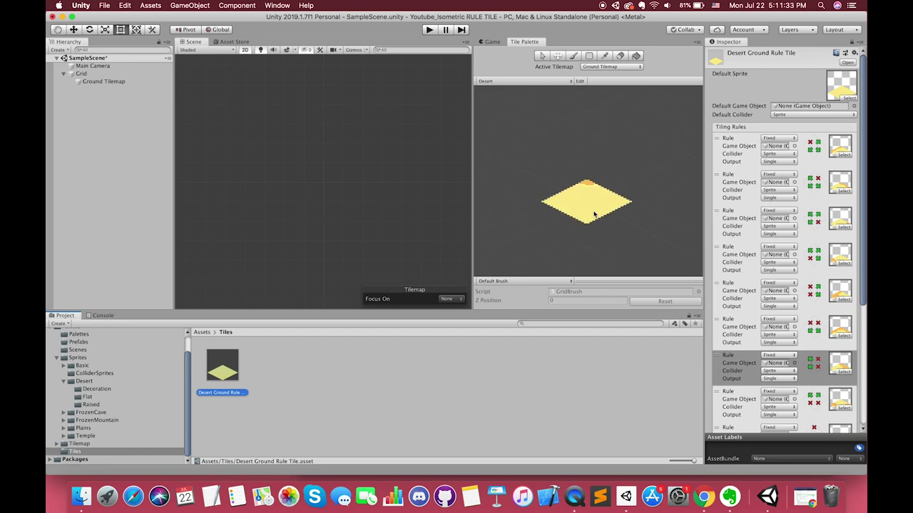
{"action": "left_click", "coordinate": [595, 211]}
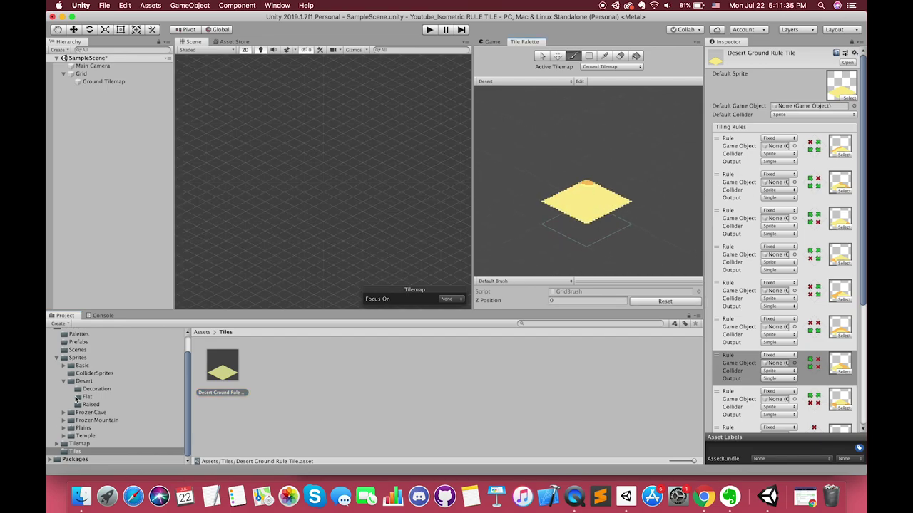
Set the Tile Anchor of Layer1 in the Desert palette prefab to X 0 and Y 0, and return to the scene
{"action": "left_click", "coordinate": [78, 334]}
{"action": "left_click", "coordinate": [222, 365]}
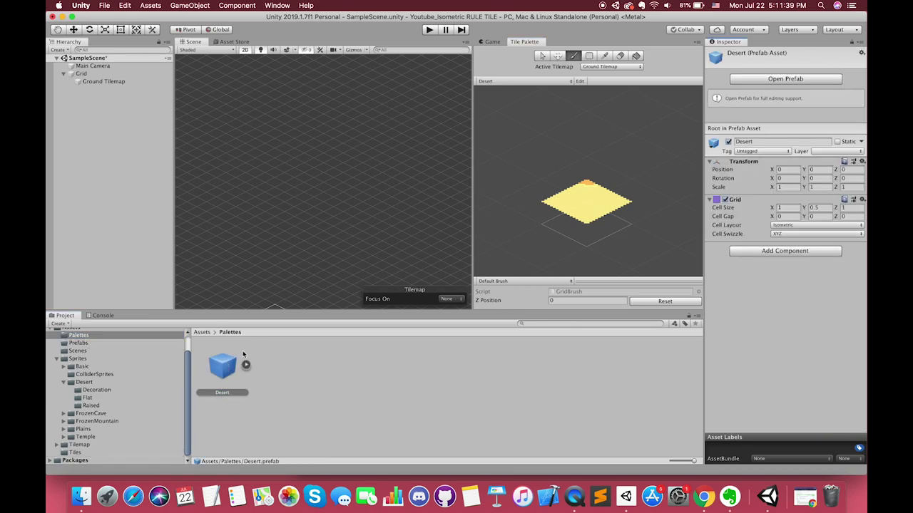
{"action": "left_click", "coordinate": [785, 78]}
{"action": "left_click", "coordinate": [790, 138]}
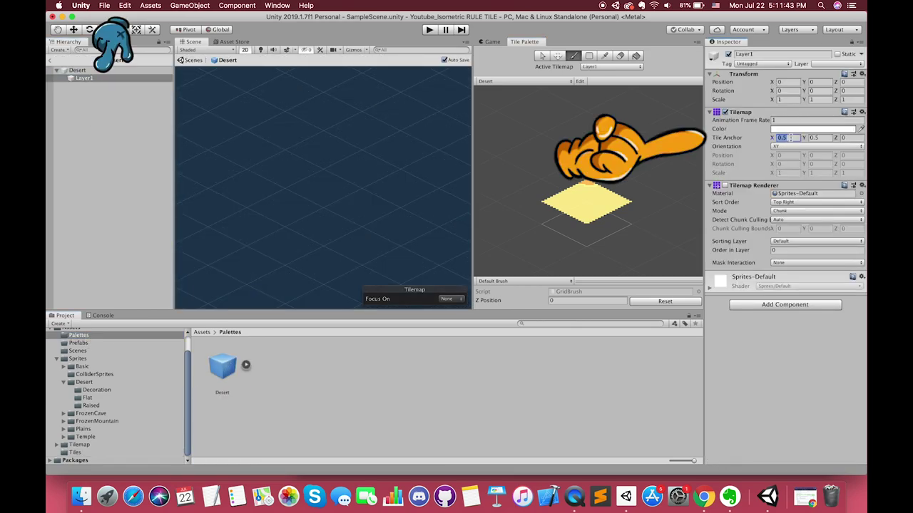
{"action": "type", "text": "1"}
{"action": "left_click", "coordinate": [818, 136]}
{"action": "type", "text": "1"}
{"action": "left_click_drag", "start_coordinate": [819, 137], "coordinate": [797, 138]}
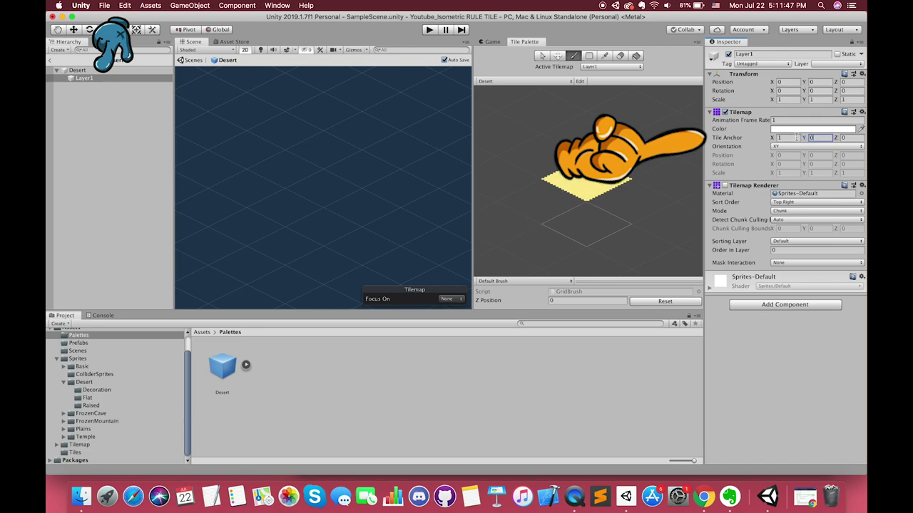
{"action": "left_click", "coordinate": [797, 138]}
{"action": "type", "text": "0"}
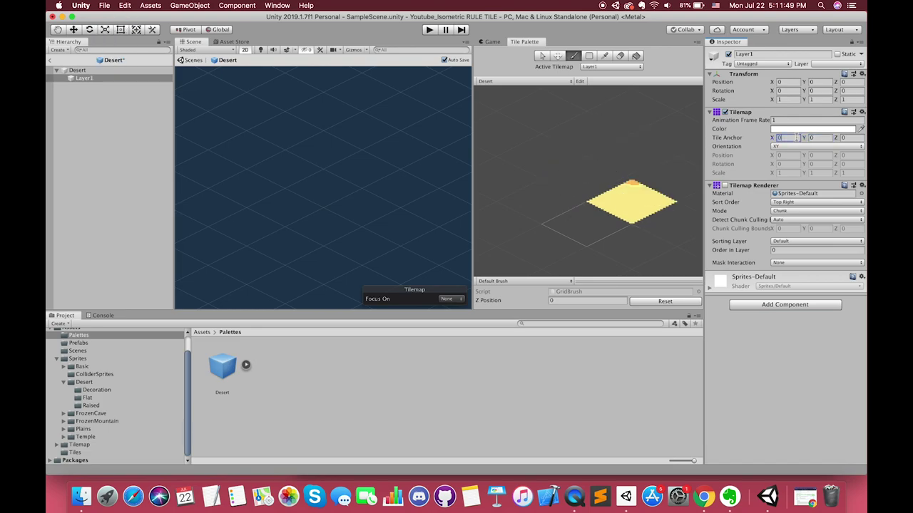
{"action": "left_click", "coordinate": [51, 62]}
Set the Ground Tilemap's Tilemap Renderer mode to Individual, and enlarge the Scene and Tile Palette area downwards
{"action": "left_click", "coordinate": [82, 81]}
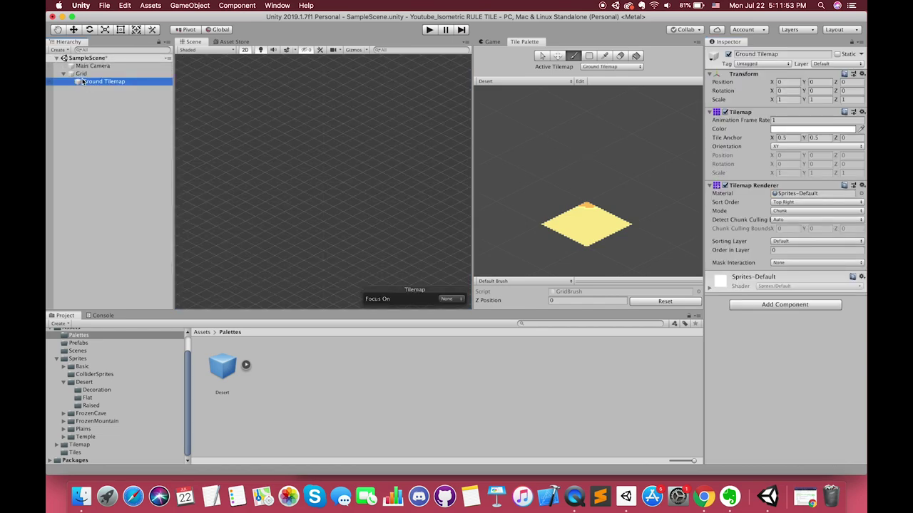
{"action": "left_click", "coordinate": [790, 211]}
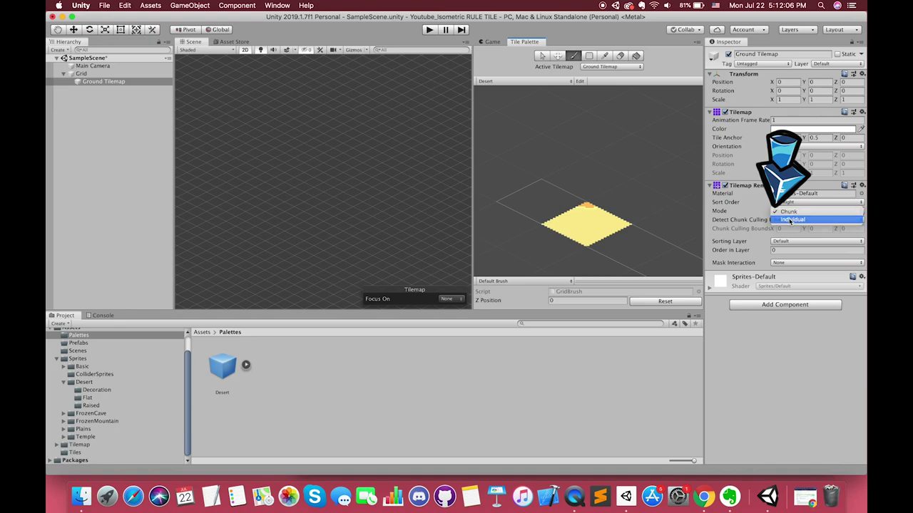
{"action": "left_click", "coordinate": [790, 220]}
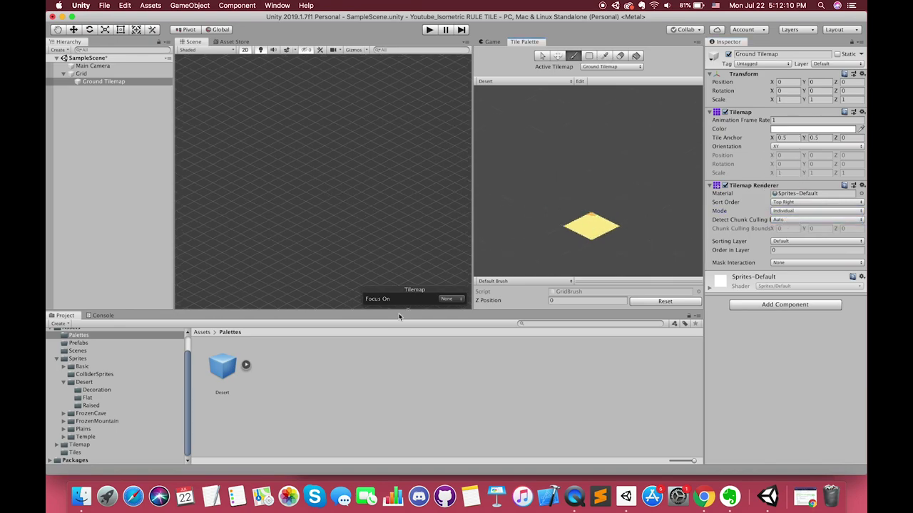
{"action": "left_click_drag", "start_coordinate": [399, 315], "coordinate": [400, 338]}
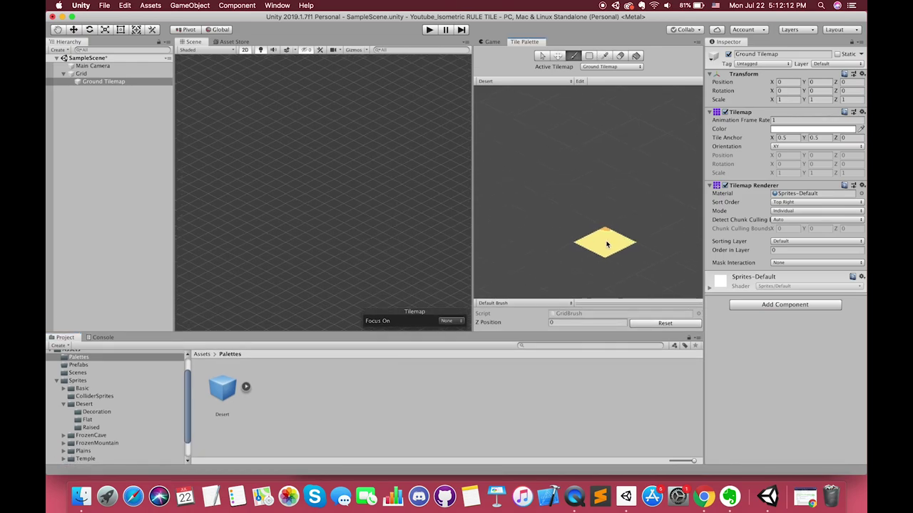
Erase the desert ground tile from the Desert palette in edit mode, and switch back to the paintbrush
{"action": "left_click", "coordinate": [124, 73]}
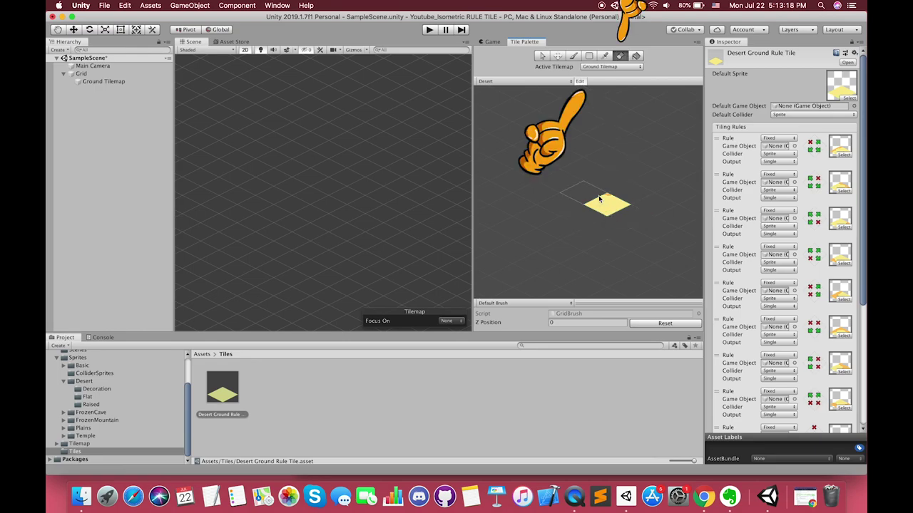
{"action": "left_click", "coordinate": [604, 205]}
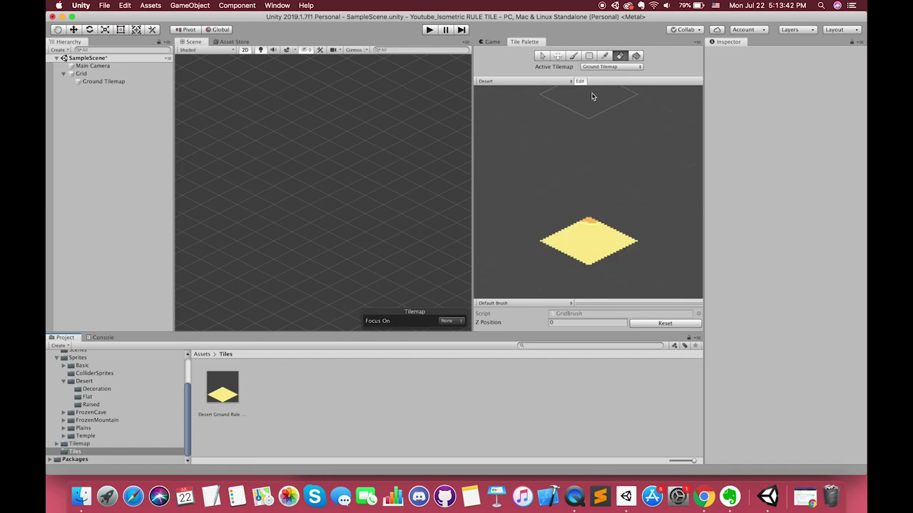
{"action": "left_click", "coordinate": [573, 56]}
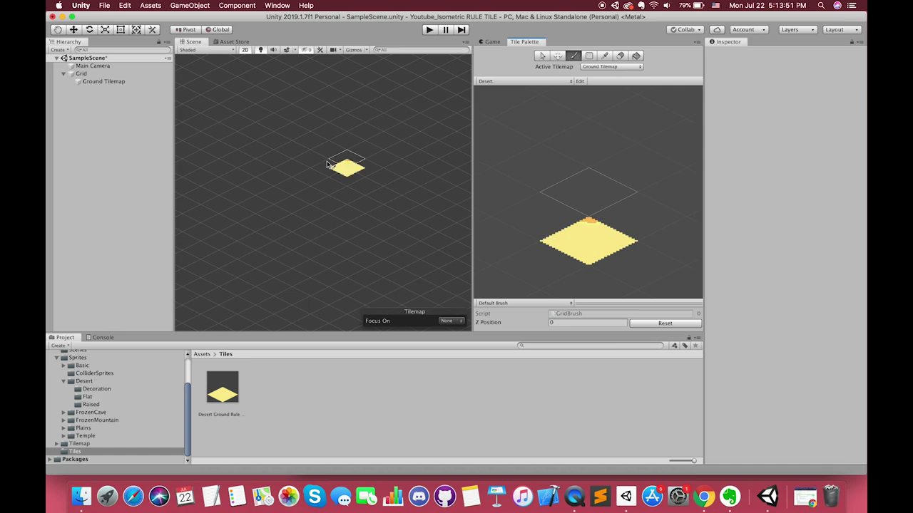
Set the Tile Anchor of Layer1 in the Desert palette prefab to X 1 and Y 1, and return to the scene
{"action": "scroll", "coordinate": [86, 360], "scroll_direction": "up", "scroll_amount": 3}
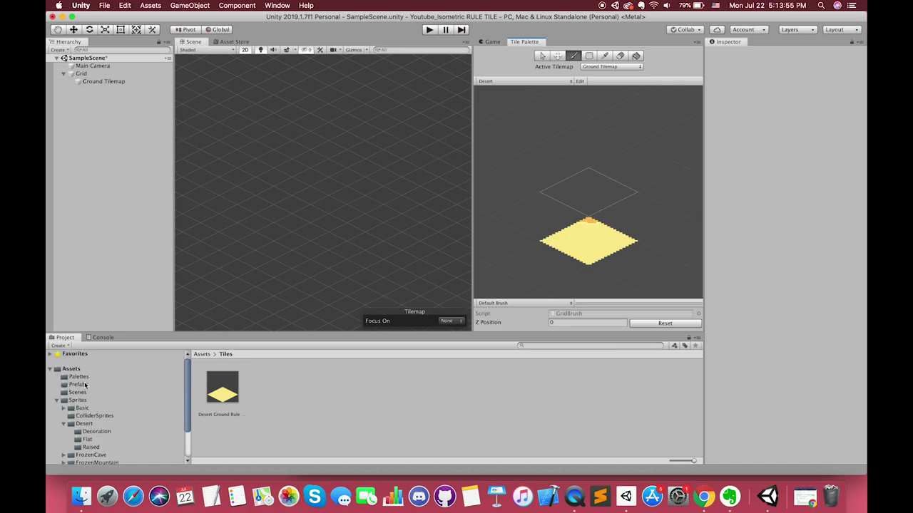
{"action": "left_click", "coordinate": [78, 377]}
{"action": "double_click", "coordinate": [221, 388]}
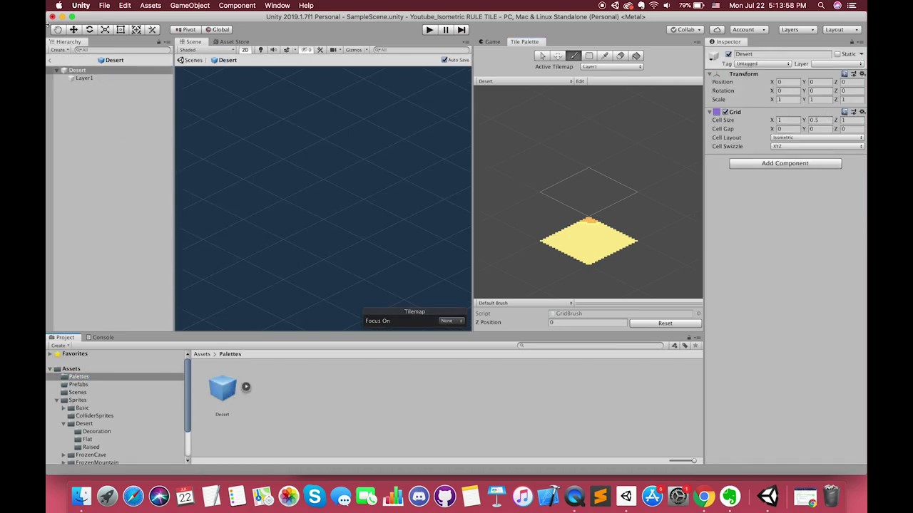
{"action": "left_click", "coordinate": [84, 78]}
{"action": "left_click", "coordinate": [820, 137]}
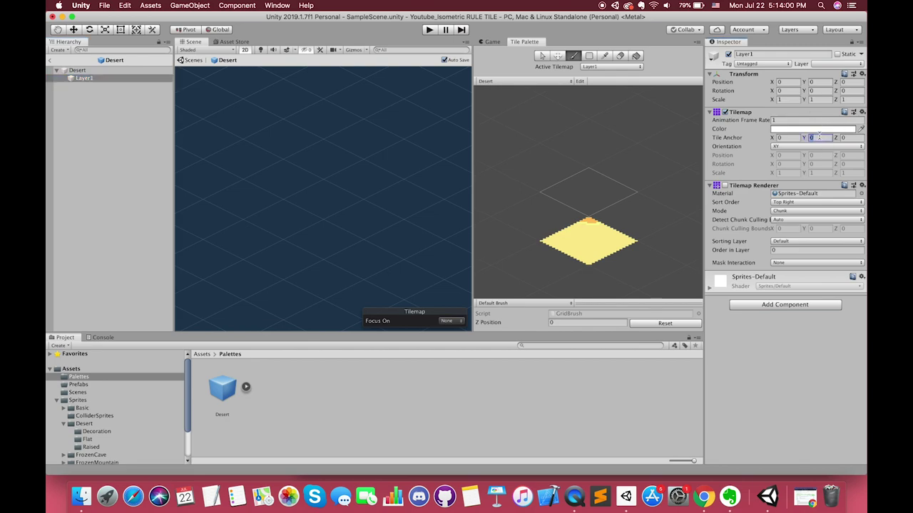
{"action": "type", "text": "1"}
{"action": "left_click", "coordinate": [792, 137]}
{"action": "type", "text": "1"}
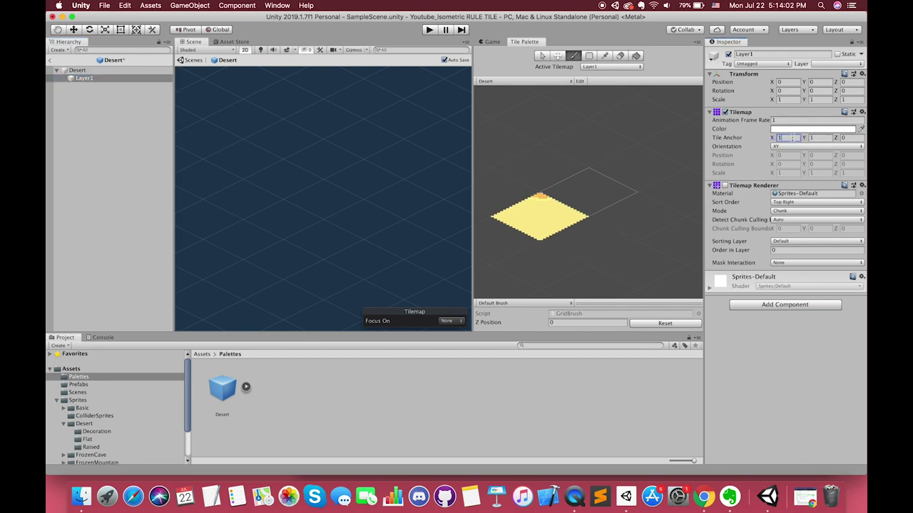
{"action": "key", "text": "Return"}
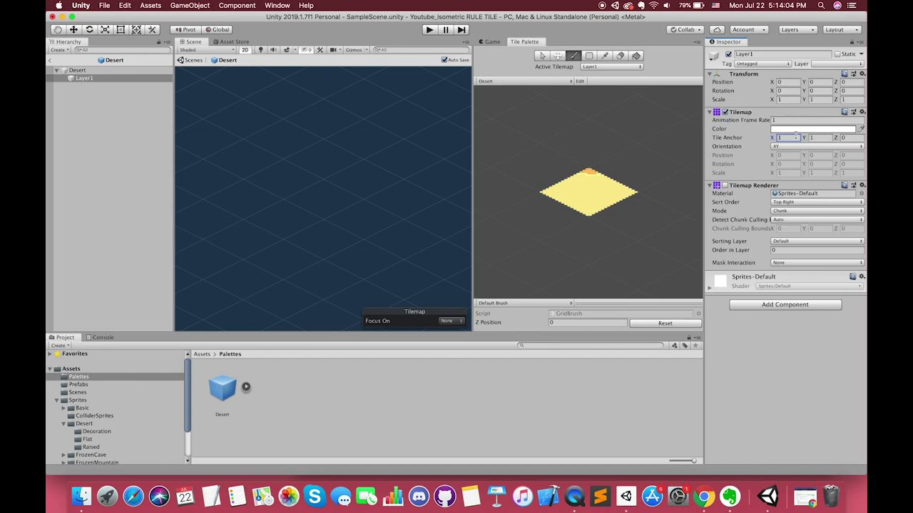
{"action": "left_click", "coordinate": [51, 62]}
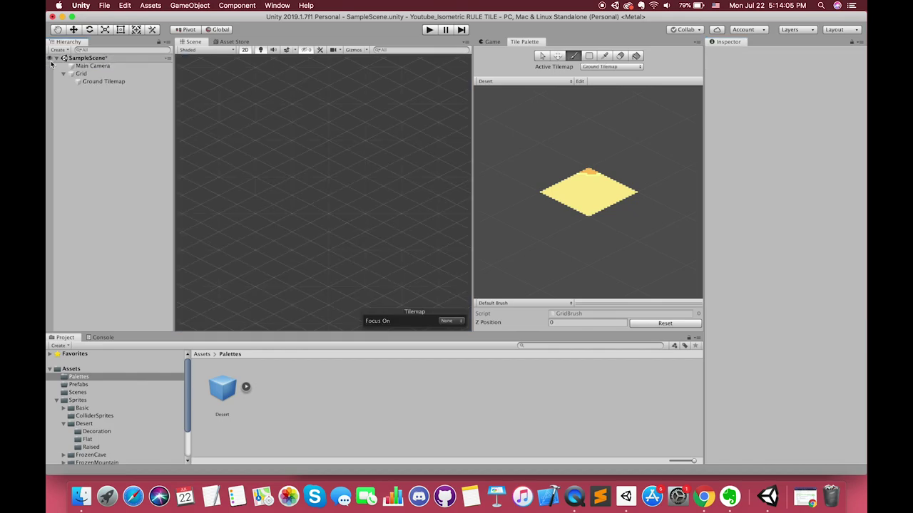
Set the Ground Tilemap's Tile Anchor to X 1 and Y 1, with the desert ground tile picked from the palette
{"action": "left_click", "coordinate": [104, 81]}
{"action": "left_click", "coordinate": [602, 207]}
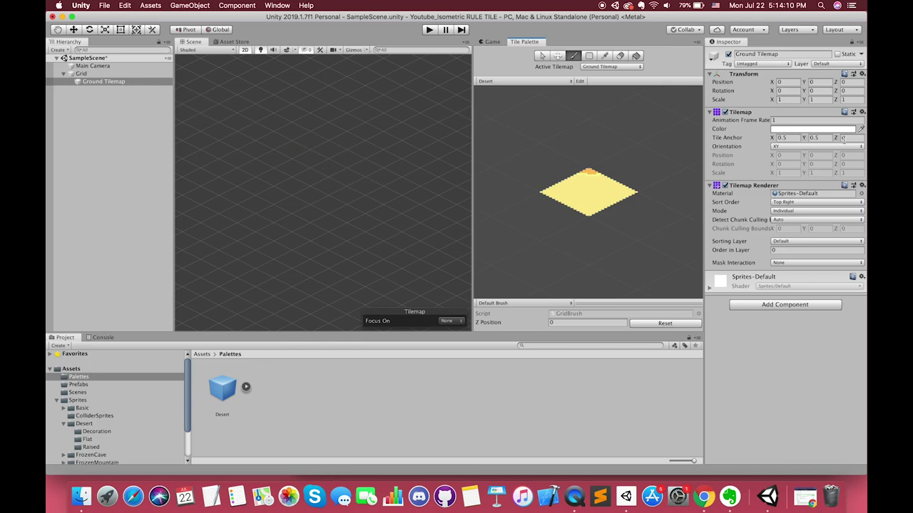
{"action": "left_click", "coordinate": [790, 138]}
{"action": "type", "text": "1"}
{"action": "left_click", "coordinate": [821, 138]}
{"action": "type", "text": "1"}
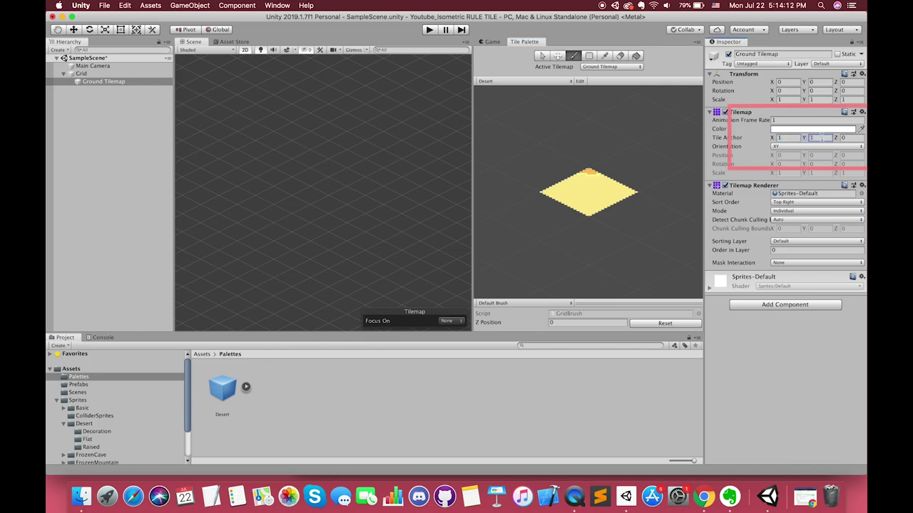
Fill a rectangular area of the Ground Tilemap with the desert rule tile using the box fill tool
{"action": "scroll", "coordinate": [360, 157], "scroll_direction": "down", "scroll_amount": 6}
{"action": "left_click", "coordinate": [588, 55]}
{"action": "mouse_move", "coordinate": [318, 149]}
{"action": "left_mouse_down"}
{"action": "mouse_move", "coordinate": [343, 187]}
{"action": "mouse_move", "coordinate": [305, 153]}
{"action": "left_mouse_up"}
{"action": "scroll", "coordinate": [304, 152], "scroll_direction": "up", "scroll_amount": 3}
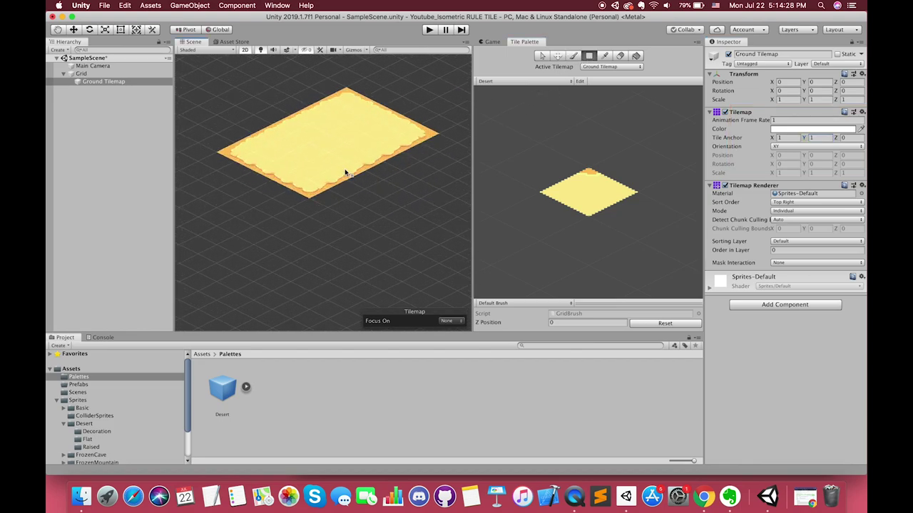
Box-fill overlapping desert ground blocks below and beside the first rectangle to form an irregular island
{"action": "mouse_move", "coordinate": [383, 169]}
{"action": "left_mouse_down"}
{"action": "mouse_move", "coordinate": [354, 201]}
{"action": "mouse_move", "coordinate": [263, 197]}
{"action": "mouse_move", "coordinate": [246, 219]}
{"action": "mouse_move", "coordinate": [228, 198]}
{"action": "left_mouse_up"}
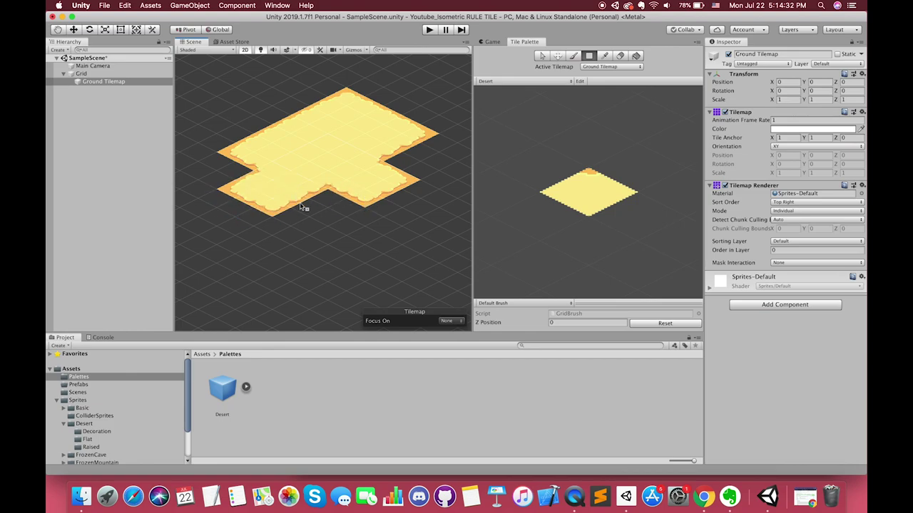
{"action": "mouse_move", "coordinate": [302, 206]}
{"action": "left_mouse_down"}
{"action": "mouse_move", "coordinate": [342, 204]}
{"action": "mouse_move", "coordinate": [353, 221]}
{"action": "mouse_move", "coordinate": [341, 191]}
{"action": "mouse_move", "coordinate": [261, 189]}
{"action": "mouse_move", "coordinate": [230, 170]}
{"action": "mouse_move", "coordinate": [277, 184]}
{"action": "mouse_move", "coordinate": [234, 234]}
{"action": "mouse_move", "coordinate": [297, 251]}
{"action": "mouse_move", "coordinate": [250, 266]}
{"action": "mouse_move", "coordinate": [218, 247]}
{"action": "mouse_move", "coordinate": [214, 274]}
{"action": "left_mouse_up"}
{"action": "scroll", "coordinate": [347, 222], "scroll_direction": "down", "scroll_amount": 1}
{"action": "scroll", "coordinate": [348, 224], "scroll_direction": "down", "scroll_amount": 3}
{"action": "mouse_move", "coordinate": [300, 284]}
{"action": "left_mouse_down"}
{"action": "mouse_move", "coordinate": [350, 310]}
{"action": "mouse_move", "coordinate": [367, 287]}
{"action": "left_mouse_up"}
{"action": "left_click_drag", "start_coordinate": [385, 251], "coordinate": [404, 259]}
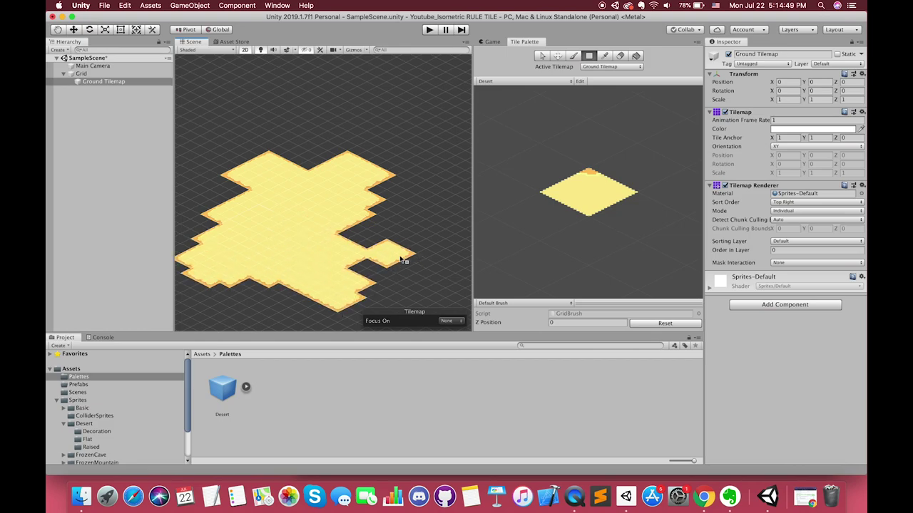
Extend the desert island with further box-filled ground blocks along its right and lower sides
{"action": "scroll", "coordinate": [400, 253], "scroll_direction": "down", "scroll_amount": 3}
{"action": "middle_click_drag", "start_coordinate": [392, 249], "coordinate": [334, 249]}
{"action": "left_click_drag", "start_coordinate": [349, 232], "coordinate": [349, 189]}
{"action": "mouse_move", "coordinate": [321, 158]}
{"action": "left_mouse_down"}
{"action": "mouse_move", "coordinate": [370, 159]}
{"action": "mouse_move", "coordinate": [420, 285]}
{"action": "left_mouse_up"}
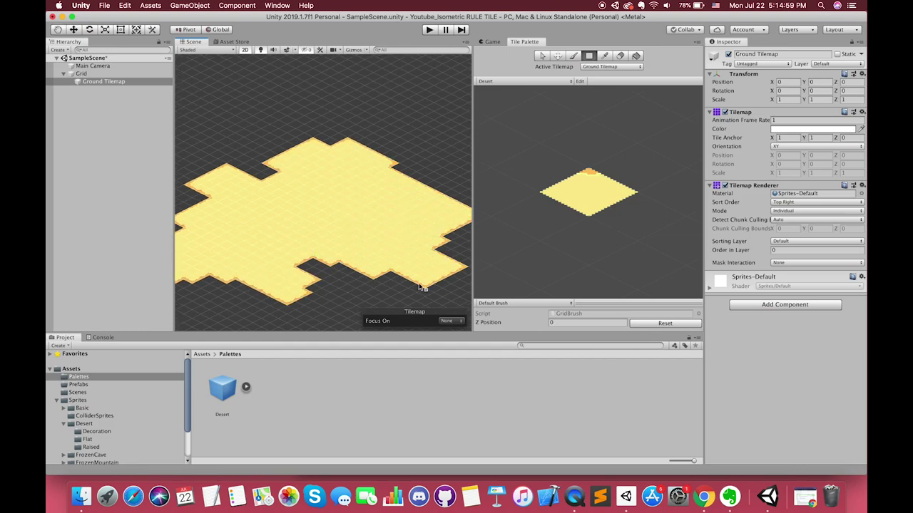
{"action": "middle_click_drag", "start_coordinate": [420, 286], "coordinate": [408, 247]}
{"action": "mouse_move", "coordinate": [335, 243]}
{"action": "left_mouse_down"}
{"action": "mouse_move", "coordinate": [300, 261]}
{"action": "mouse_move", "coordinate": [361, 287]}
{"action": "mouse_move", "coordinate": [427, 220]}
{"action": "left_mouse_up"}
Erase several small holes inside the desert island and a notch in its upper edge
{"action": "key", "text": "d"}
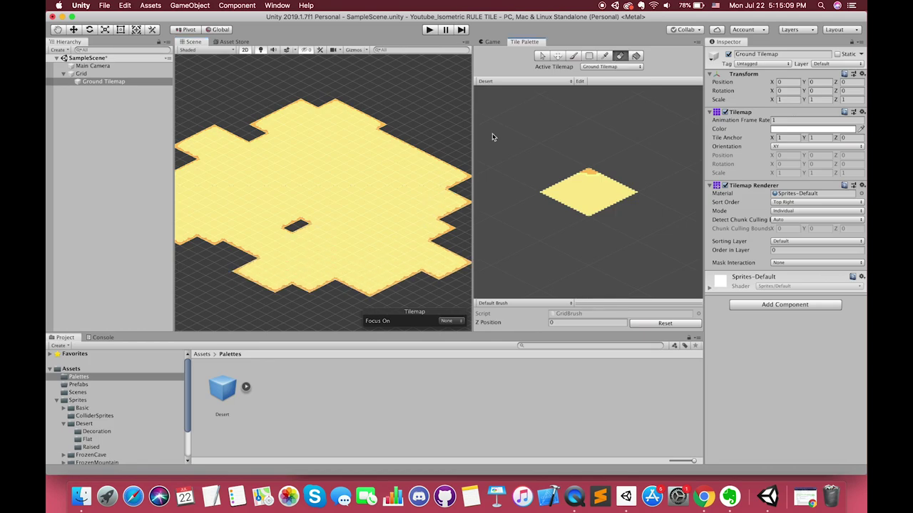
{"action": "mouse_move", "coordinate": [318, 167]}
{"action": "left_mouse_down"}
{"action": "mouse_move", "coordinate": [306, 179]}
{"action": "mouse_move", "coordinate": [349, 175]}
{"action": "left_mouse_up"}
{"action": "left_click_drag", "start_coordinate": [397, 220], "coordinate": [359, 220]}
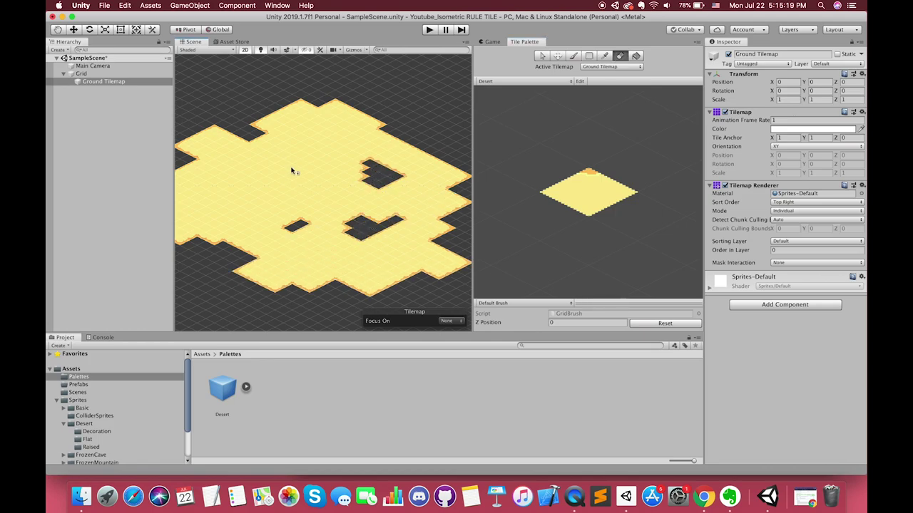
{"action": "mouse_move", "coordinate": [291, 112]}
{"action": "left_mouse_down"}
{"action": "mouse_move", "coordinate": [264, 124]}
{"action": "mouse_move", "coordinate": [301, 130]}
{"action": "left_mouse_up"}
{"action": "middle_click_drag", "start_coordinate": [291, 198], "coordinate": [355, 189]}
{"action": "left_click_drag", "start_coordinate": [285, 178], "coordinate": [293, 189]}
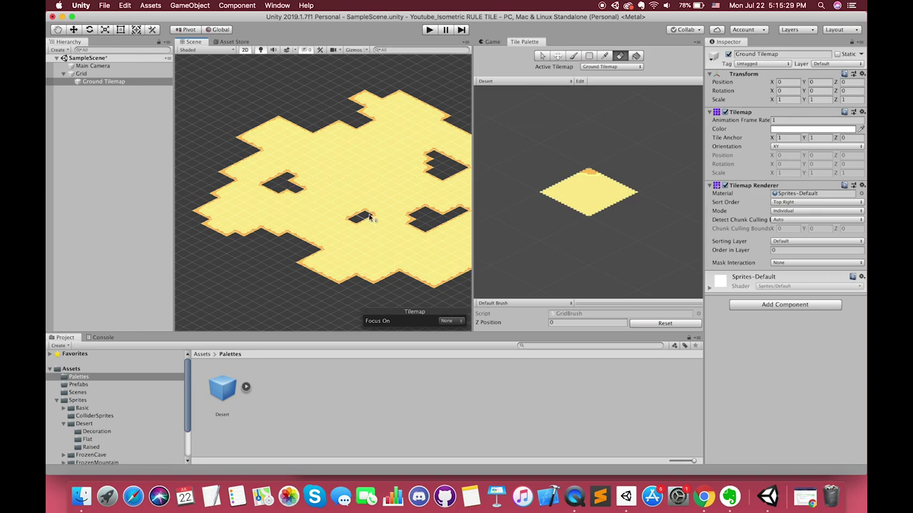
Widen the Scene view by narrowing the Tile Palette, and centre the ground tile in the palette
{"action": "scroll", "coordinate": [369, 218], "scroll_direction": "up", "scroll_amount": 3}
{"action": "left_click_drag", "start_coordinate": [472, 205], "coordinate": [585, 199]}
{"action": "scroll", "coordinate": [299, 259], "scroll_direction": "down", "scroll_amount": 3}
{"action": "scroll", "coordinate": [642, 211], "scroll_direction": "down", "scroll_amount": 5}
{"action": "middle_click_drag", "start_coordinate": [641, 212], "coordinate": [620, 200]}
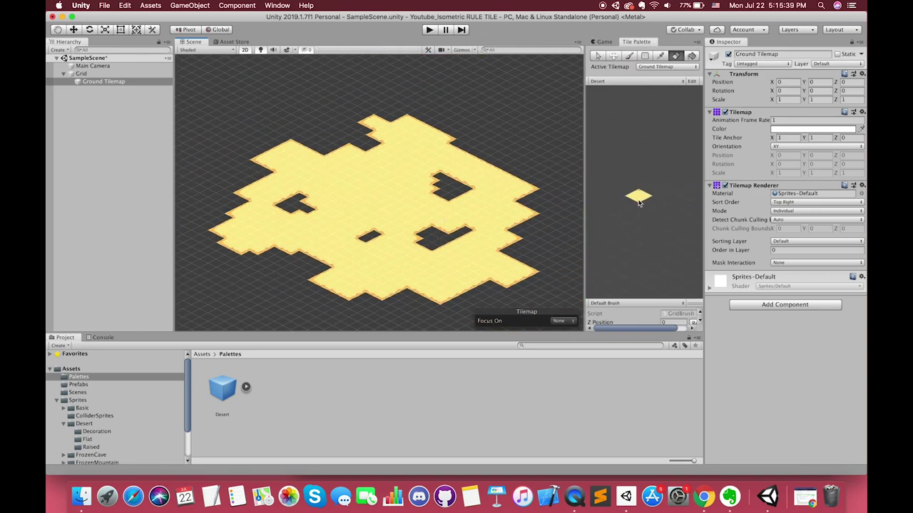
{"action": "scroll", "coordinate": [421, 207], "scroll_direction": "up", "scroll_amount": 3}
Open the Desert/Raised sprites folder, and create a new tilemap named Level Tilemap under Grid
{"action": "left_click", "coordinate": [90, 447]}
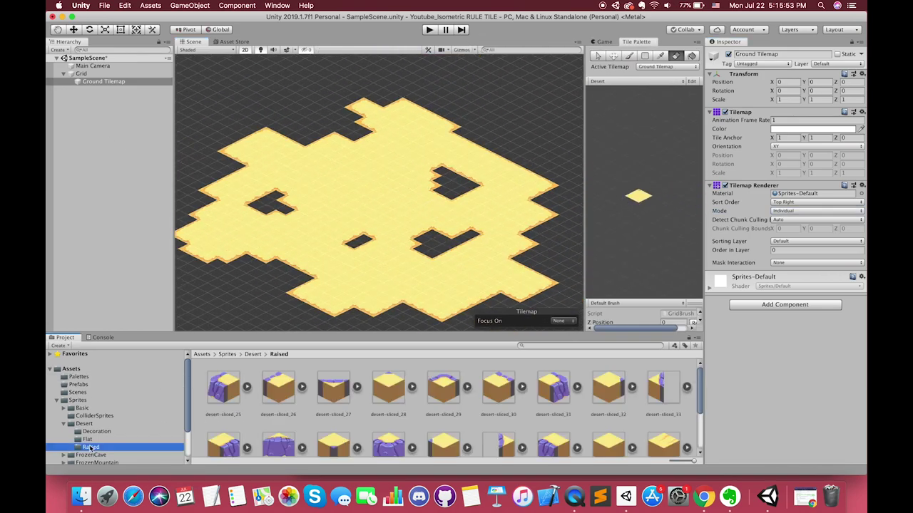
{"action": "scroll", "coordinate": [129, 438], "scroll_direction": "down", "scroll_amount": 3}
{"action": "right_click", "coordinate": [81, 74]}
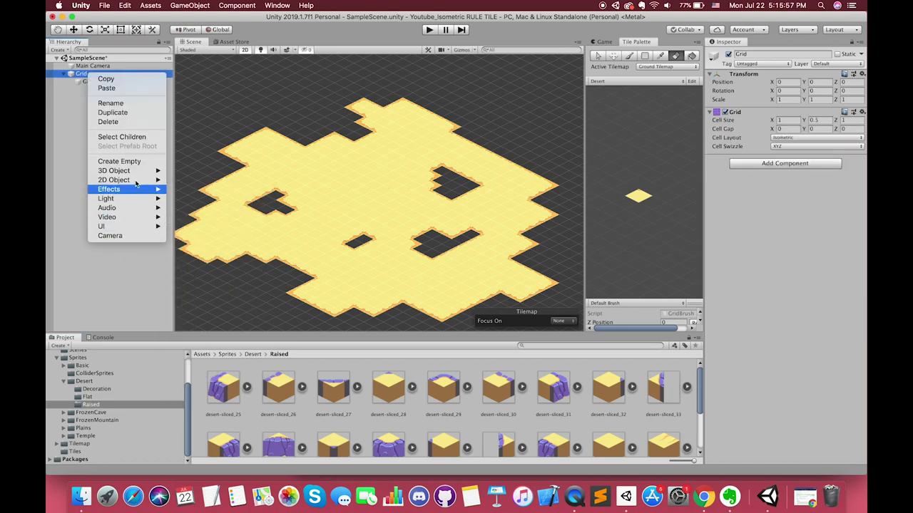
{"action": "key", "text": "Escape"}
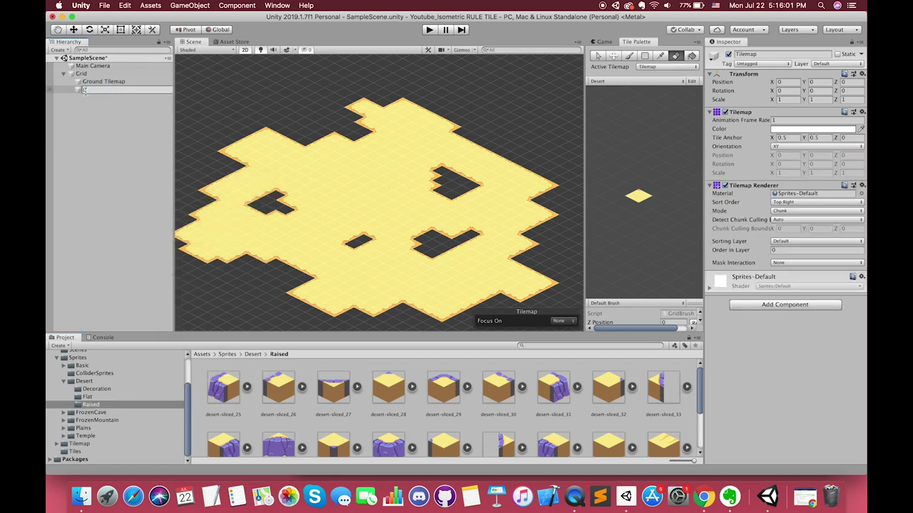
{"action": "type", "text": "ap"}
{"action": "key", "text": "Return"}
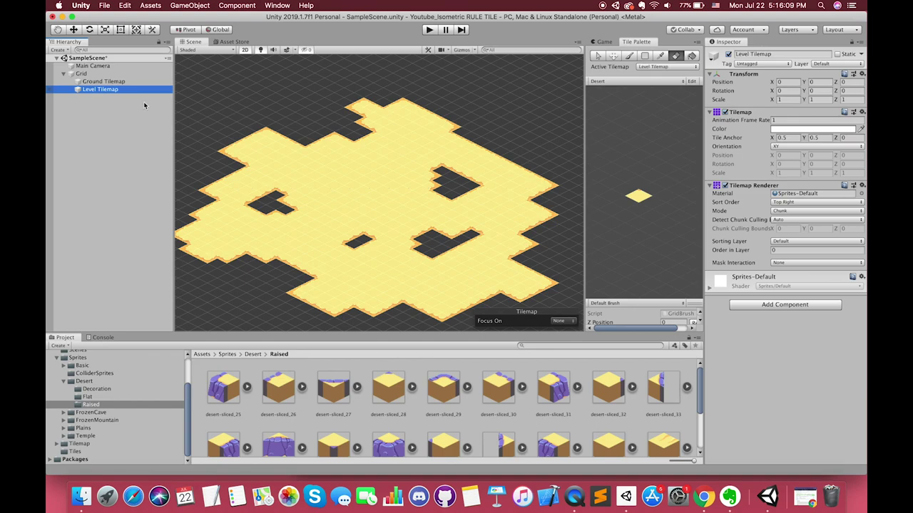
Set the Level Tilemap's Order in Layer to 2, and open the Tiles folder
{"action": "left_click", "coordinate": [123, 82]}
{"action": "key", "text": "Down"}
{"action": "left_click", "coordinate": [779, 250]}
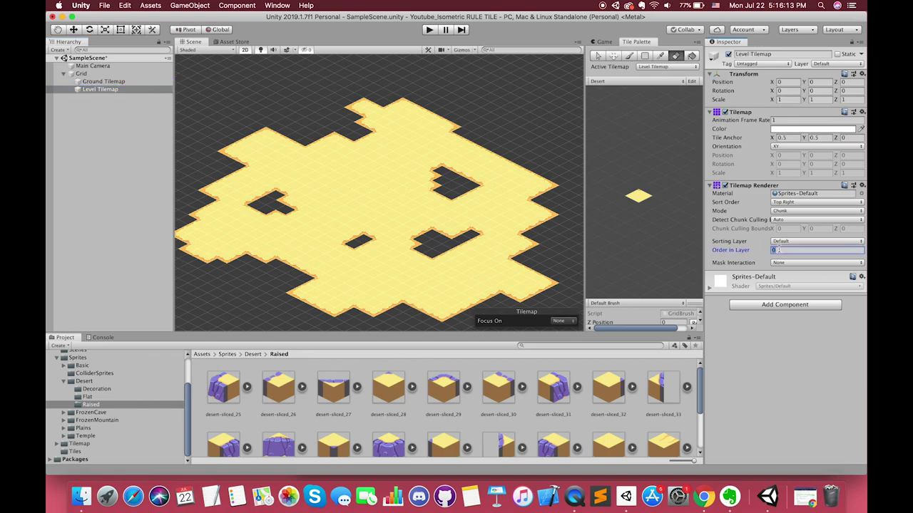
{"action": "type", "text": "2"}
{"action": "left_click", "coordinate": [94, 449]}
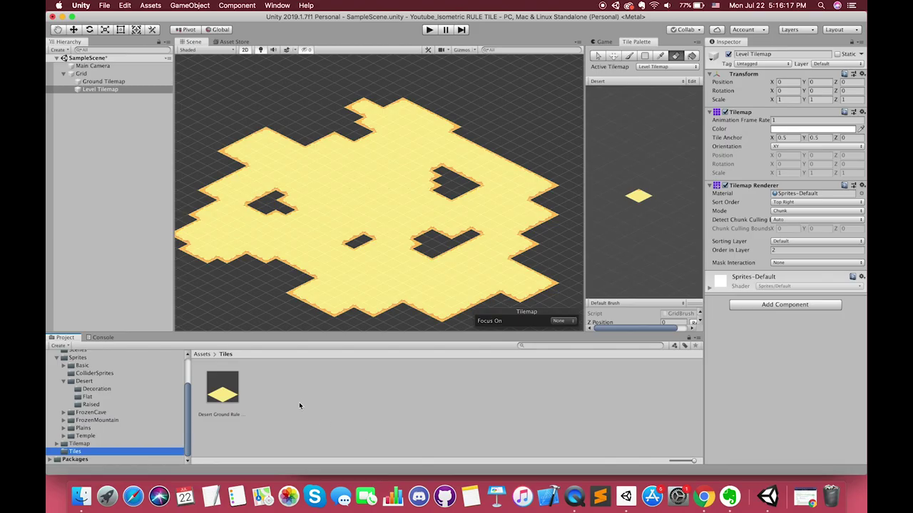
Create an isometric rule tile named Level Rule Tile in the Tiles folder, and rename the desert ground tile to Ground Rule Tile
{"action": "right_click", "coordinate": [299, 402]}
{"action": "mouse_move", "coordinate": [362, 257]}
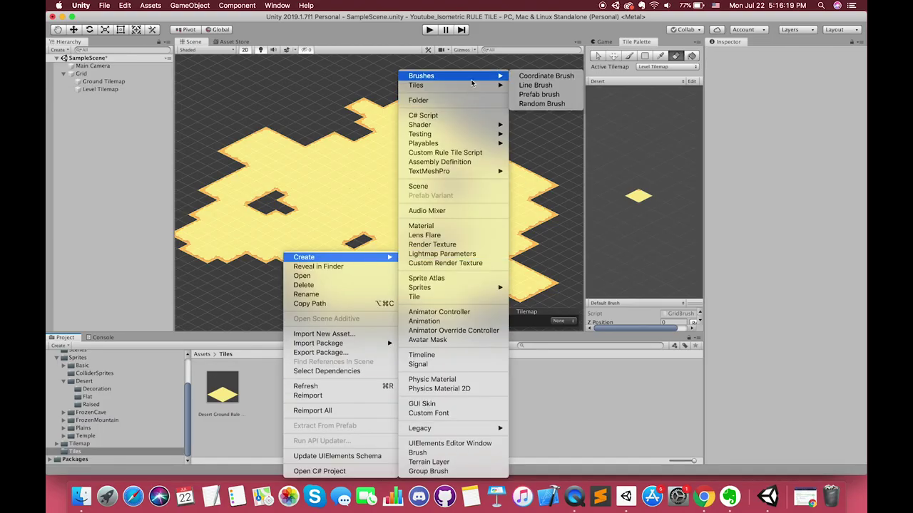
{"action": "mouse_move", "coordinate": [474, 86]}
{"action": "left_click", "coordinate": [540, 96]}
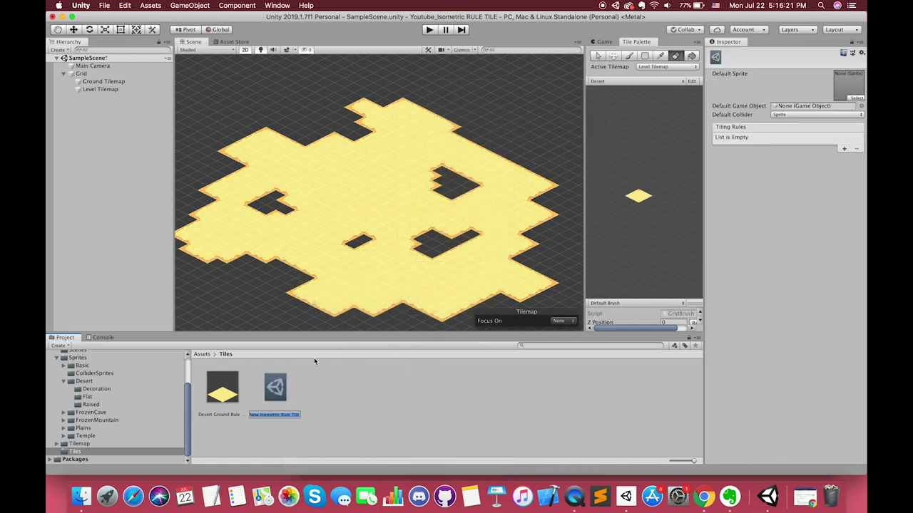
{"action": "type", "text": "Level Rule Tile"}
{"action": "key", "text": "Return"}
{"action": "left_click", "coordinate": [222, 391]}
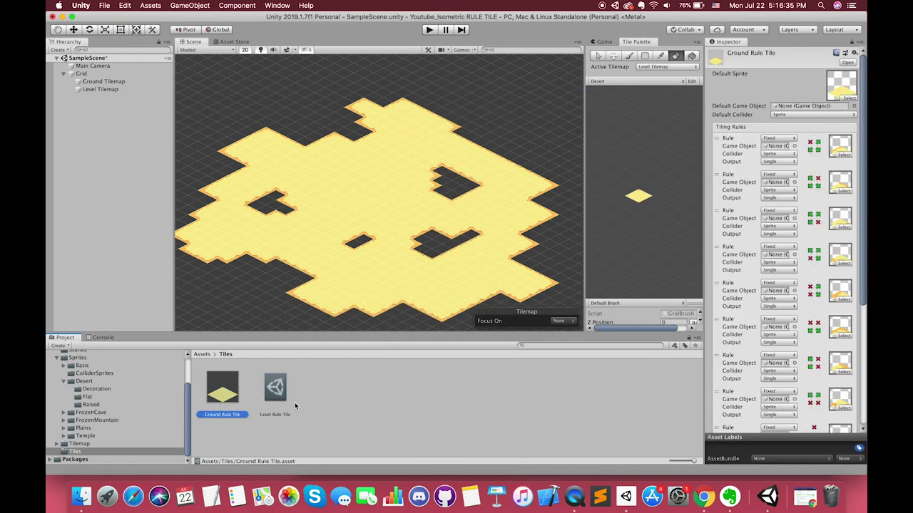
Add four tiling rules to the Level Rule Tile, and open the Desert/Raised sprites folder
{"action": "left_click", "coordinate": [294, 403]}
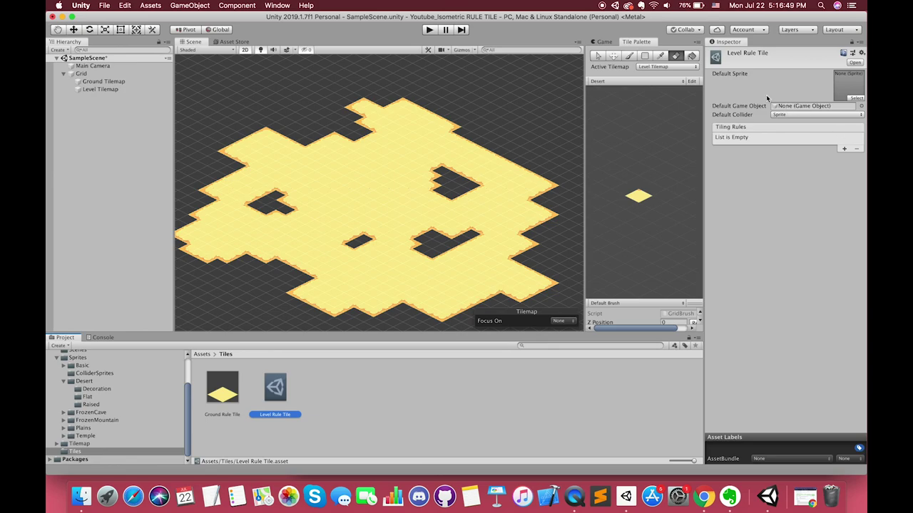
{"action": "left_click", "coordinate": [843, 149]}
{"action": "left_click", "coordinate": [842, 174]}
{"action": "left_click", "coordinate": [840, 211]}
{"action": "left_click", "coordinate": [840, 247]}
{"action": "left_click", "coordinate": [91, 404]}
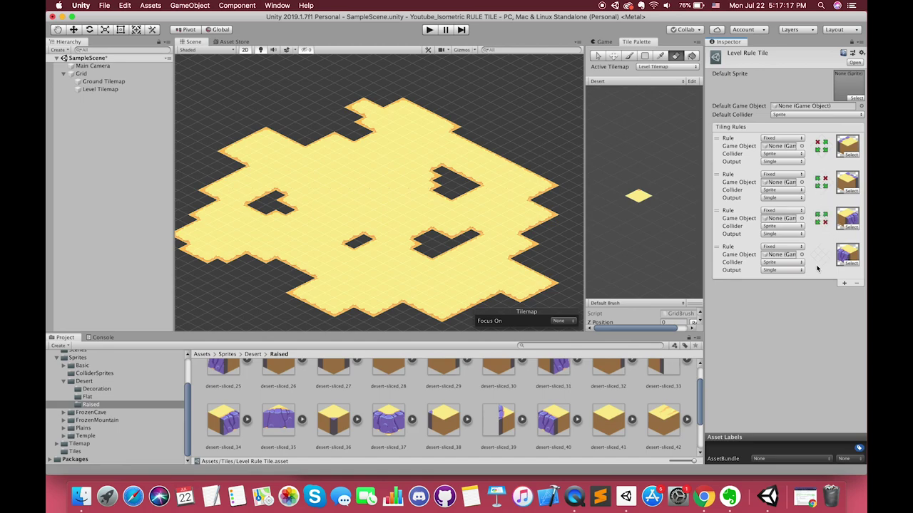
Set the fourth rule's neighbours to exclude a tile at the lower-left and require one on the other three sides
{"action": "left_click", "coordinate": [817, 250]}
{"action": "left_click", "coordinate": [825, 250]}
{"action": "double_click", "coordinate": [817, 258]}
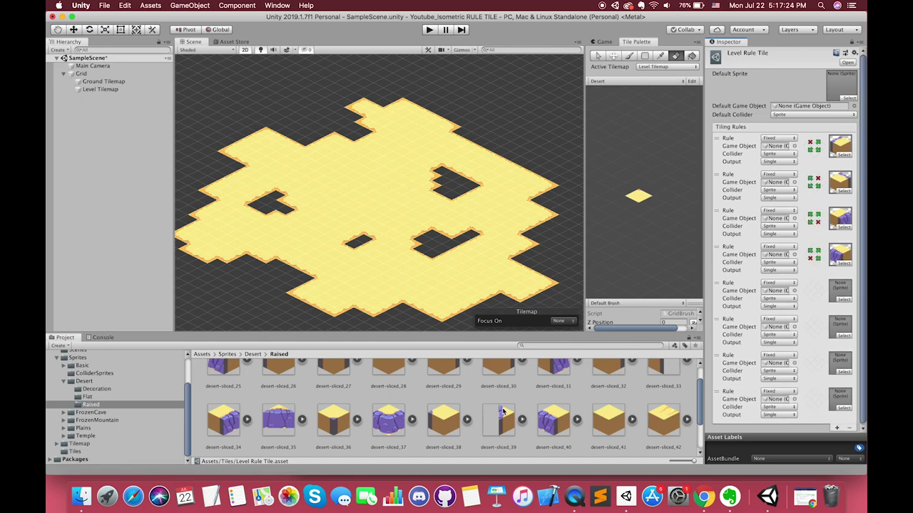
Assign raised sprites to rules five to eight, excluding the fifth rule's two left and the seventh's two right neighbours and requiring the opposite ones
{"action": "scroll", "coordinate": [487, 387], "scroll_direction": "up", "scroll_amount": 1}
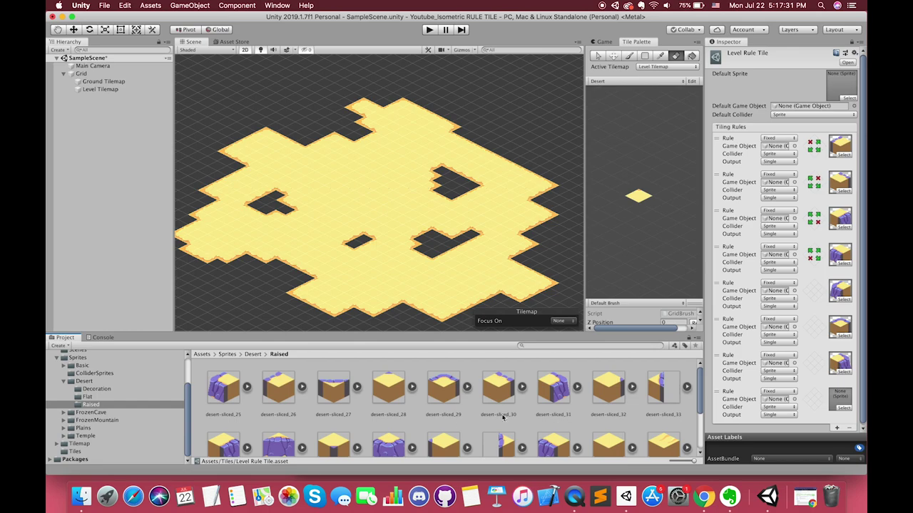
{"action": "scroll", "coordinate": [602, 387], "scroll_direction": "down", "scroll_amount": 1}
{"action": "double_click", "coordinate": [810, 286]}
{"action": "left_click", "coordinate": [809, 294]}
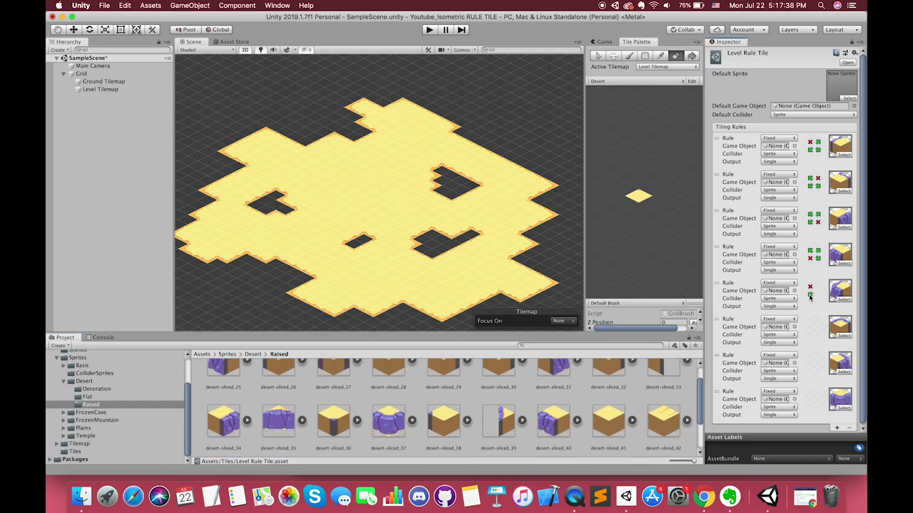
{"action": "left_click", "coordinate": [818, 358]}
{"action": "left_click", "coordinate": [810, 357]}
{"action": "left_click", "coordinate": [810, 365]}
{"action": "double_click", "coordinate": [818, 365]}
Add four more empty tiling rules at the end of the Level Rule Tile's list
{"action": "scroll", "coordinate": [835, 379], "scroll_direction": "down", "scroll_amount": 1}
{"action": "left_click", "coordinate": [837, 427]}
{"action": "left_click", "coordinate": [837, 428]}
{"action": "left_click", "coordinate": [836, 428]}
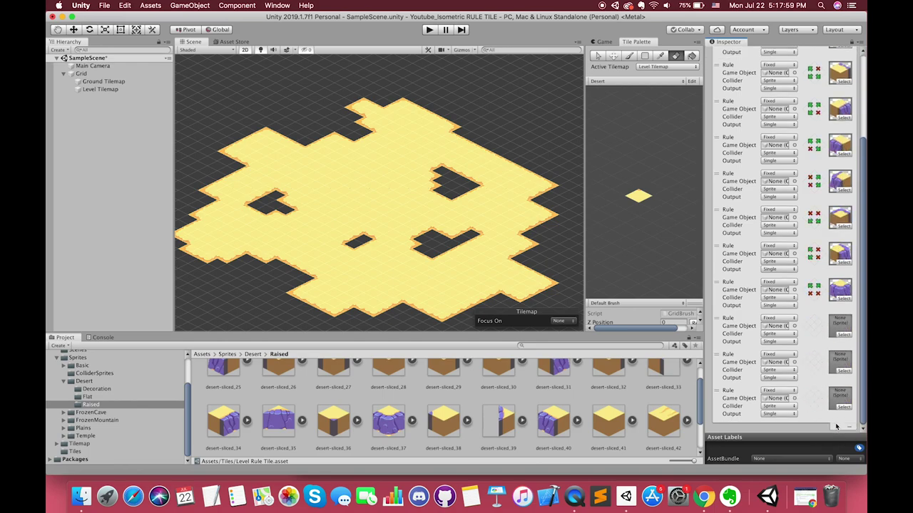
{"action": "left_click", "coordinate": [837, 427]}
Assign desert-sliced_28, desert-sliced_32 and desert-sliced_38 to the new rules, and set the ninth rule's top and the tenth rule's right neighbour
{"action": "scroll", "coordinate": [446, 414], "scroll_direction": "up", "scroll_amount": 1}
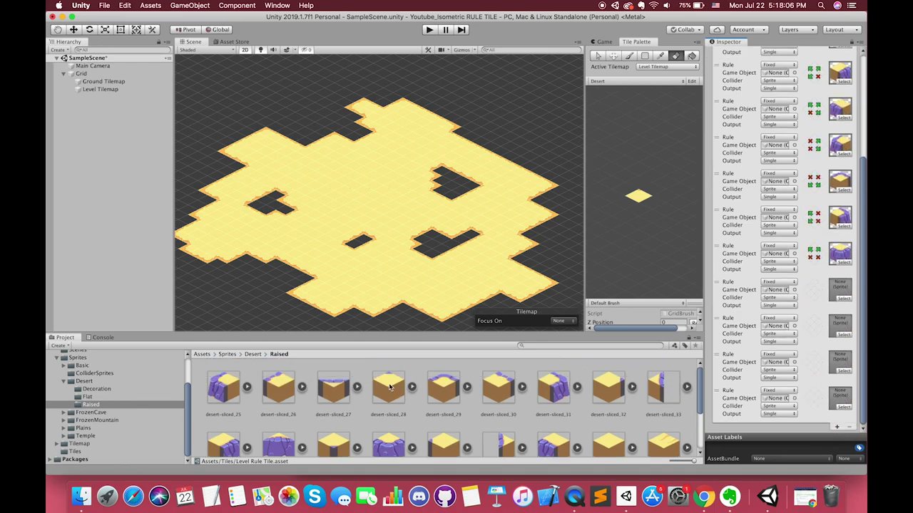
{"action": "left_click_drag", "start_coordinate": [389, 387], "coordinate": [840, 289]}
{"action": "left_click_drag", "start_coordinate": [608, 387], "coordinate": [839, 326]}
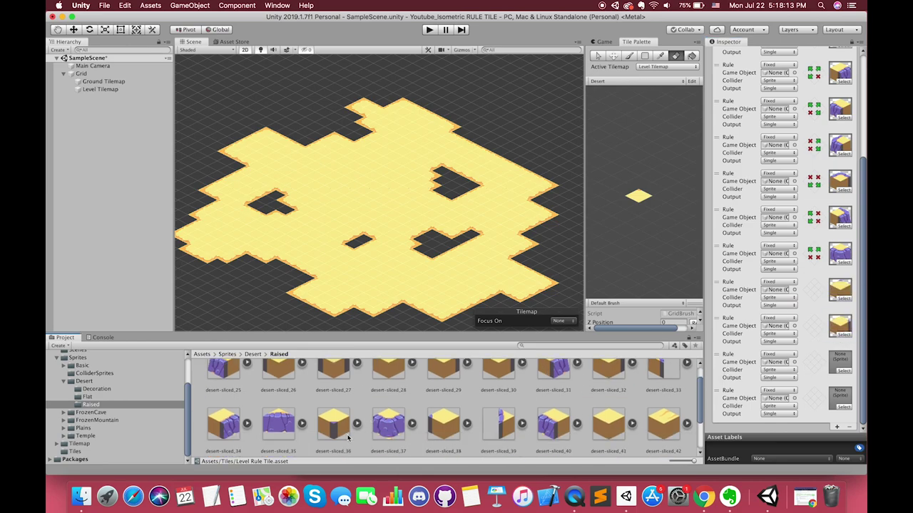
{"action": "left_click_drag", "start_coordinate": [435, 429], "coordinate": [848, 401]}
{"action": "left_click", "coordinate": [813, 246]}
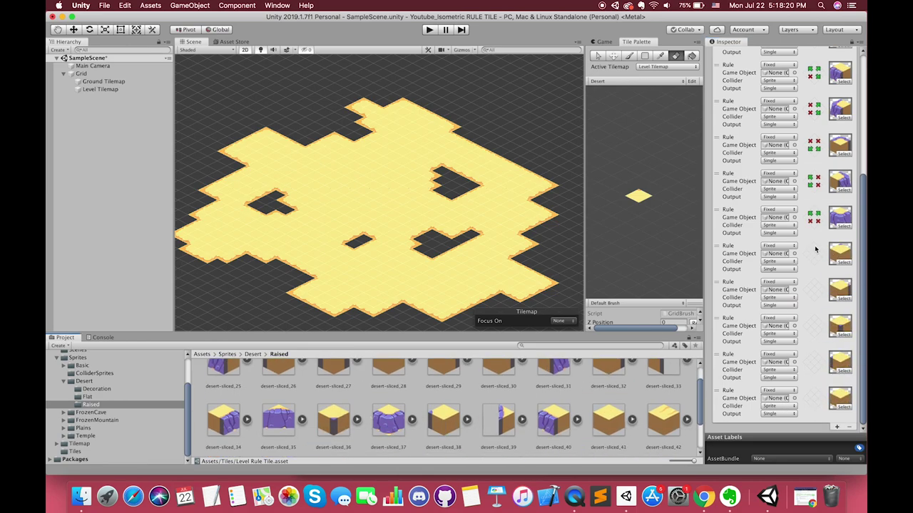
{"action": "left_click", "coordinate": [821, 289]}
Set the Level Rule Tile's default sprite to the Desert/Raised block with a yellow top and purple rock sides
{"action": "left_click", "coordinate": [76, 451]}
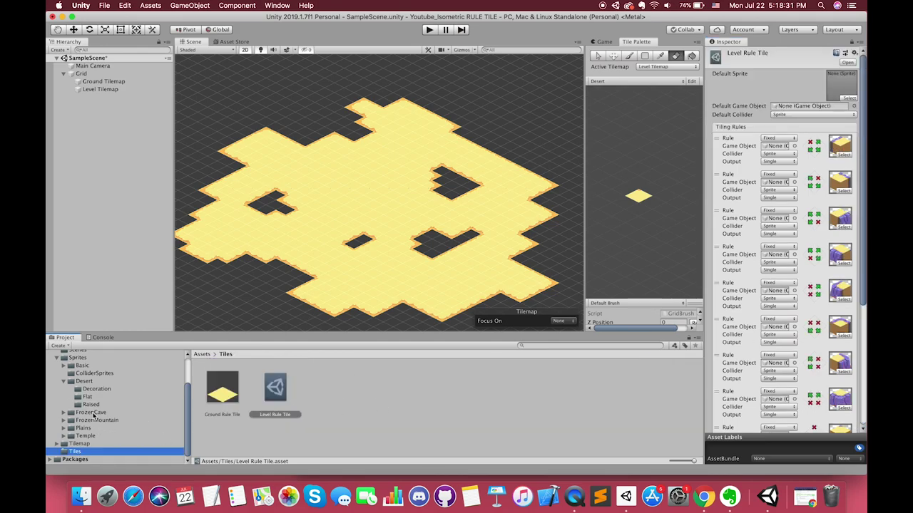
{"action": "left_click", "coordinate": [87, 396]}
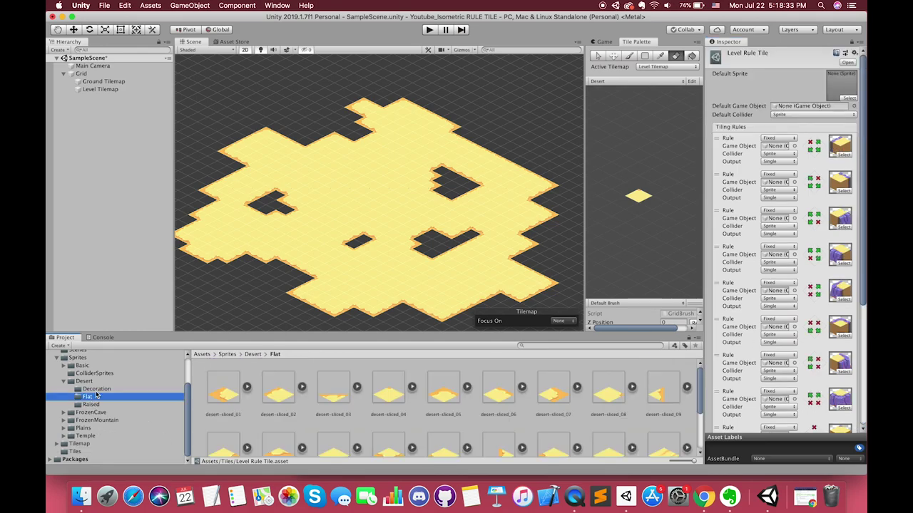
{"action": "left_click", "coordinate": [91, 404]}
{"action": "scroll", "coordinate": [442, 406], "scroll_direction": "down", "scroll_amount": 3}
{"action": "left_click_drag", "start_coordinate": [847, 100], "coordinate": [843, 85]}
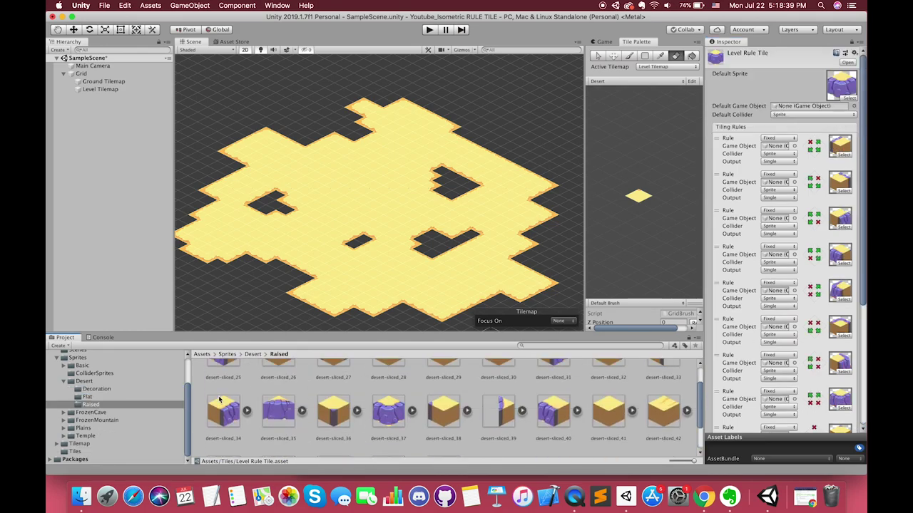
Add the Level Rule Tile to the Desert palette beside the ground tile, and show the Level Tilemap's settings
{"action": "left_click", "coordinate": [75, 451]}
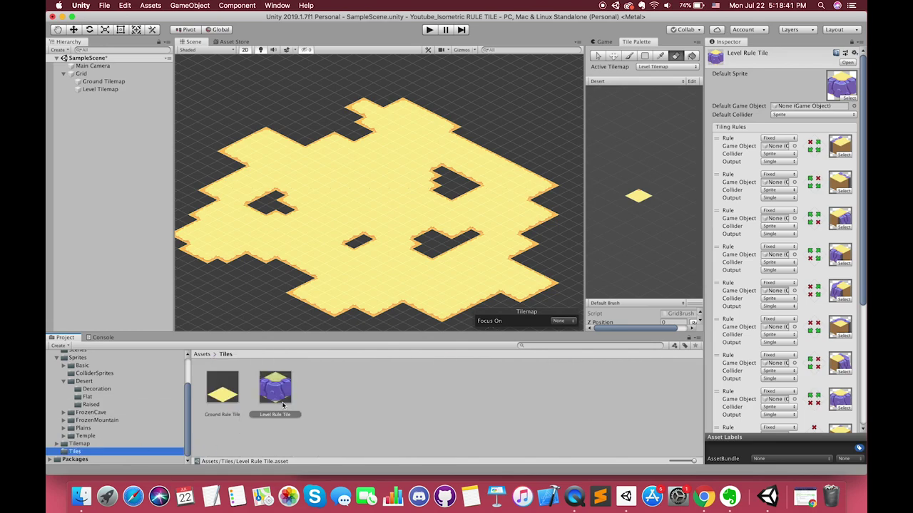
{"action": "left_click_drag", "start_coordinate": [282, 405], "coordinate": [664, 200]}
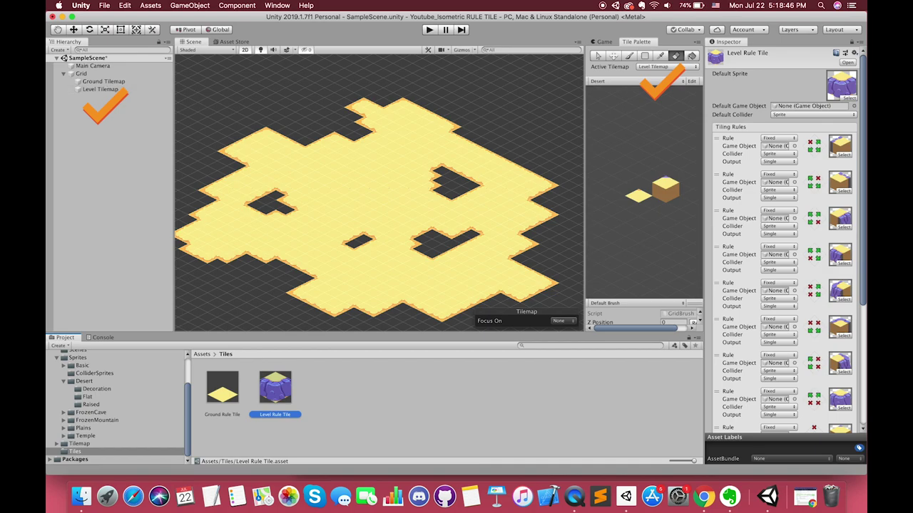
{"action": "left_click", "coordinate": [106, 89]}
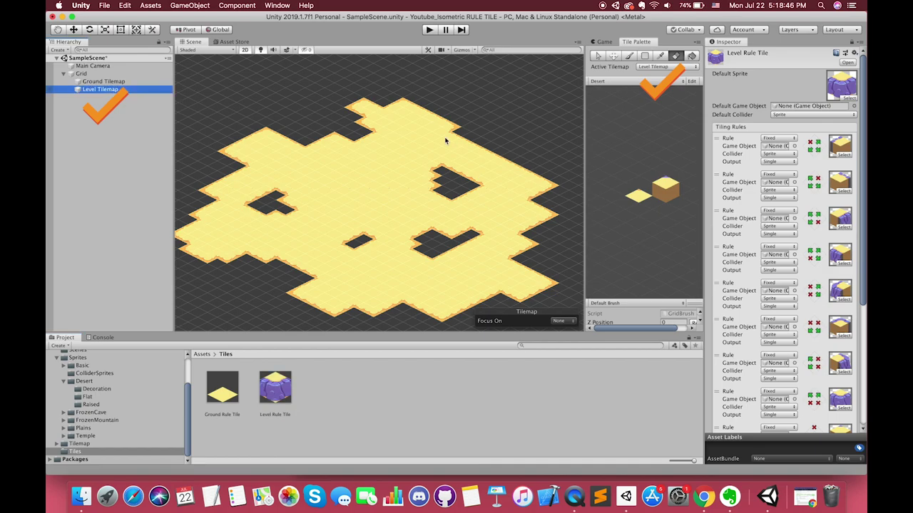
{"action": "left_click", "coordinate": [853, 44]}
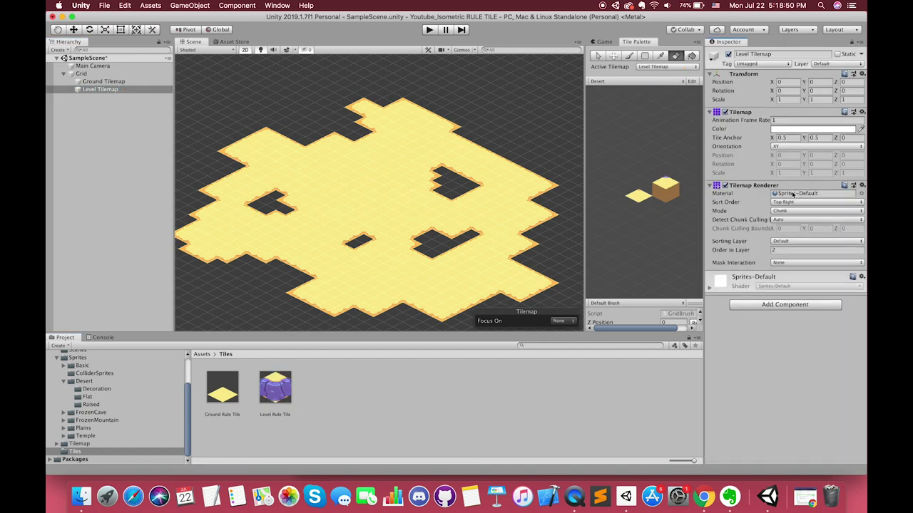
Paint a roughly hexagonal raised plateau with the level tile near the middle of the desert island
{"action": "left_click", "coordinate": [74, 30]}
{"action": "left_click", "coordinate": [628, 56]}
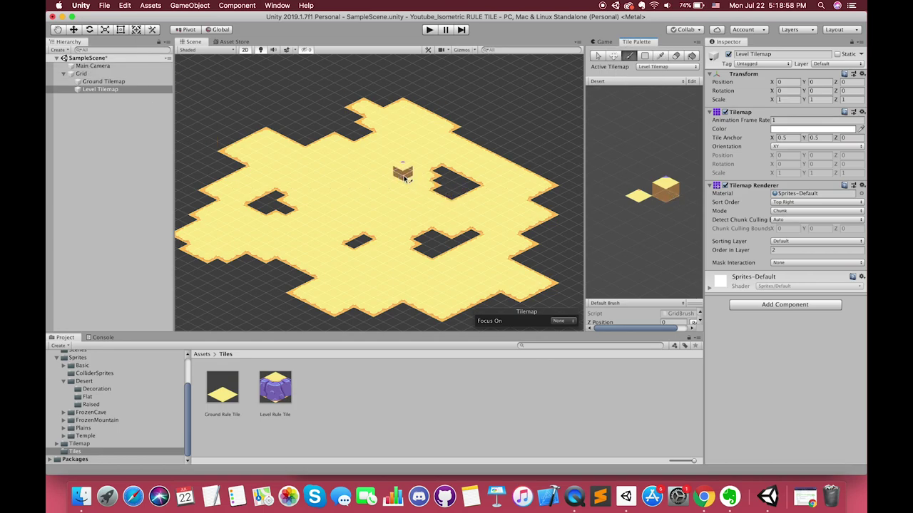
{"action": "mouse_move", "coordinate": [353, 170]}
{"action": "left_mouse_down"}
{"action": "mouse_move", "coordinate": [350, 204]}
{"action": "mouse_move", "coordinate": [324, 178]}
{"action": "mouse_move", "coordinate": [367, 209]}
{"action": "mouse_move", "coordinate": [387, 174]}
{"action": "mouse_move", "coordinate": [350, 180]}
{"action": "mouse_move", "coordinate": [334, 207]}
{"action": "mouse_move", "coordinate": [350, 198]}
{"action": "left_mouse_up"}
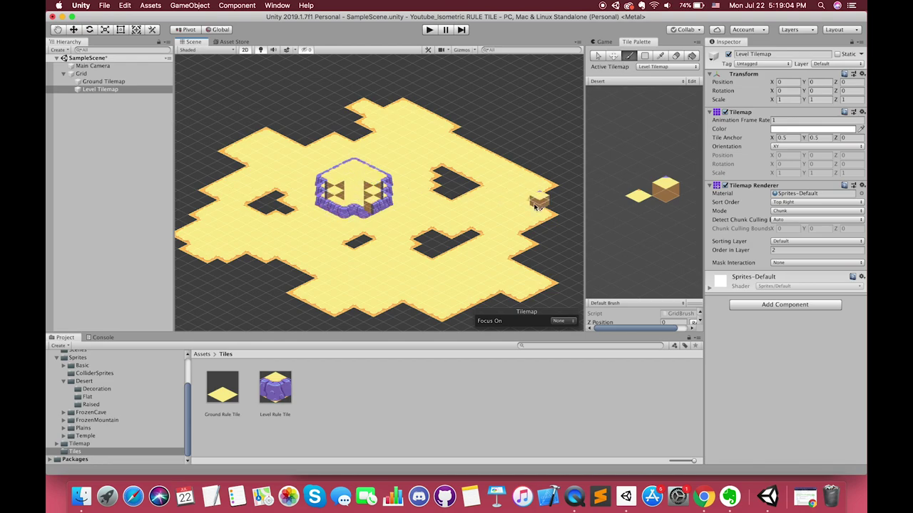
Try Individual mode on the Level Tilemap's renderer, and return it to Chunk
{"action": "scroll", "coordinate": [369, 194], "scroll_direction": "up", "scroll_amount": 5}
{"action": "scroll", "coordinate": [368, 194], "scroll_direction": "up", "scroll_amount": 2}
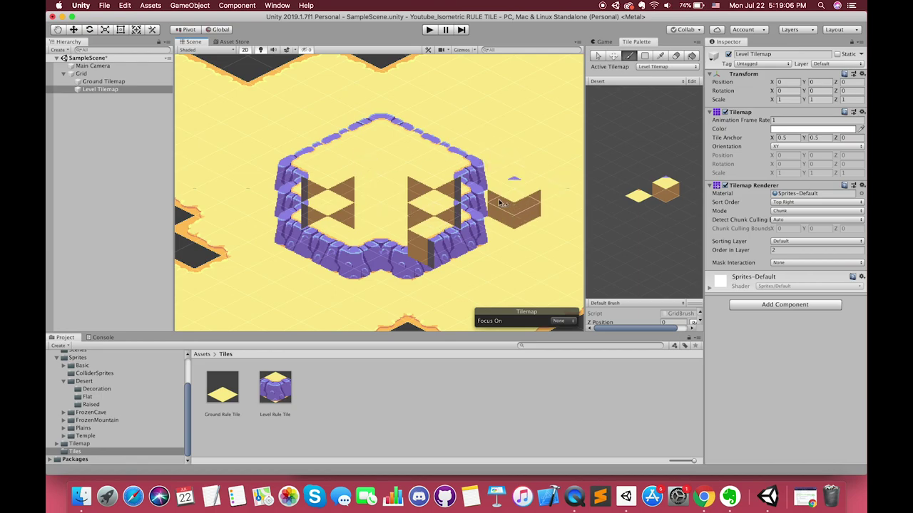
{"action": "left_click", "coordinate": [784, 213]}
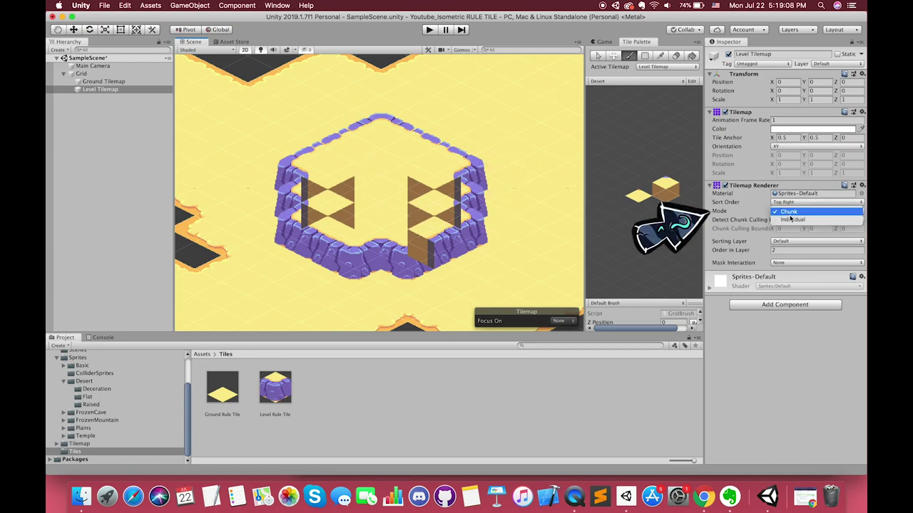
{"action": "left_click", "coordinate": [787, 220]}
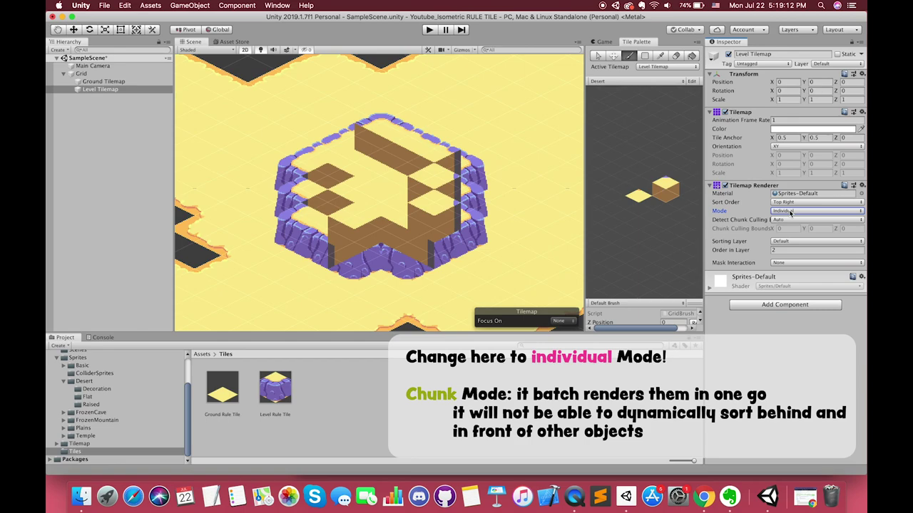
{"action": "left_click", "coordinate": [790, 212]}
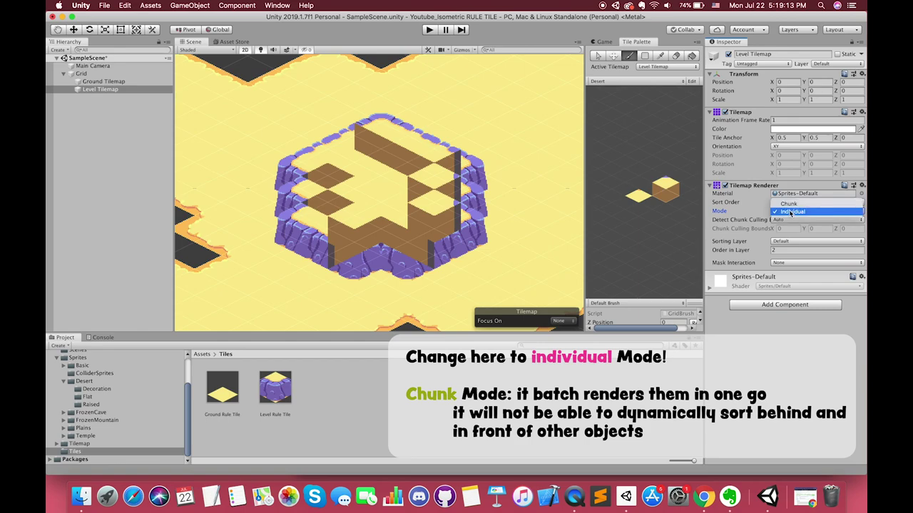
{"action": "left_click", "coordinate": [790, 205]}
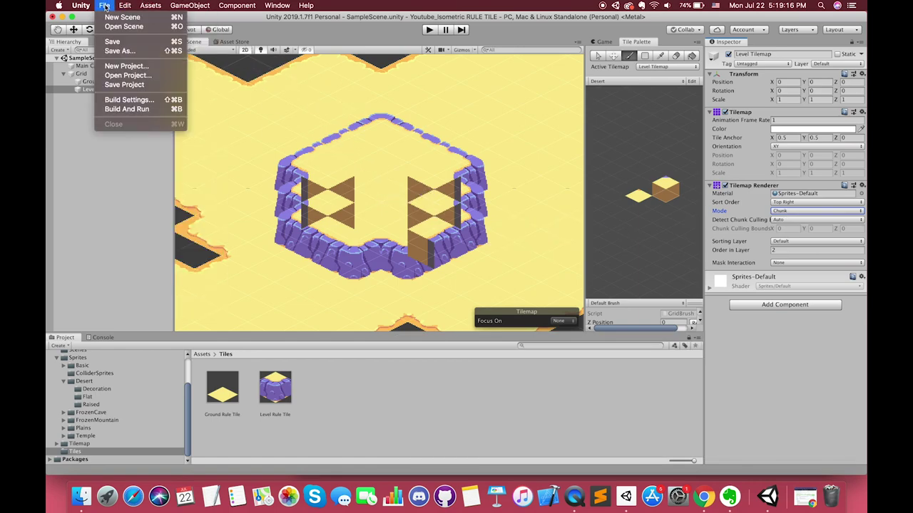
In the project's Graphics settings, set Transparency Sort Mode to Custom Axis with a sort axis of X 0, Y 1, Z 0
{"action": "mouse_move", "coordinate": [126, 5]}
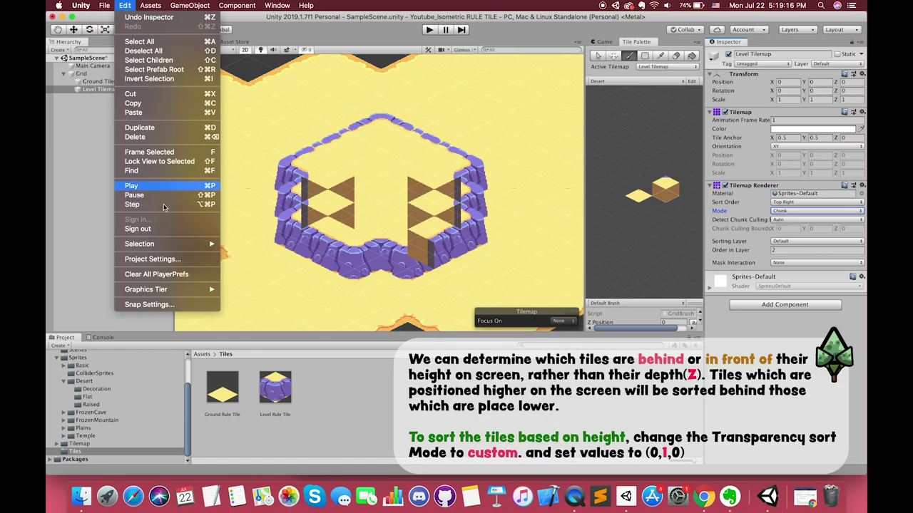
{"action": "left_click", "coordinate": [151, 259]}
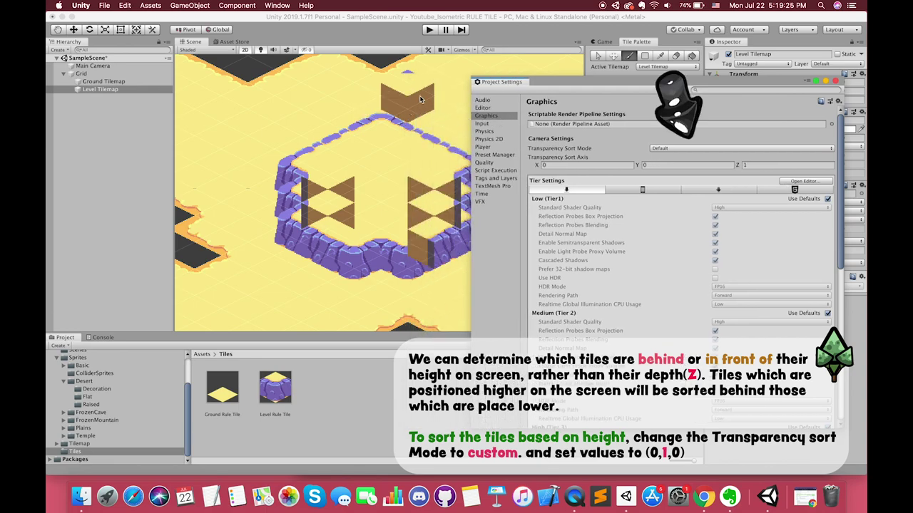
{"action": "left_click", "coordinate": [656, 151]}
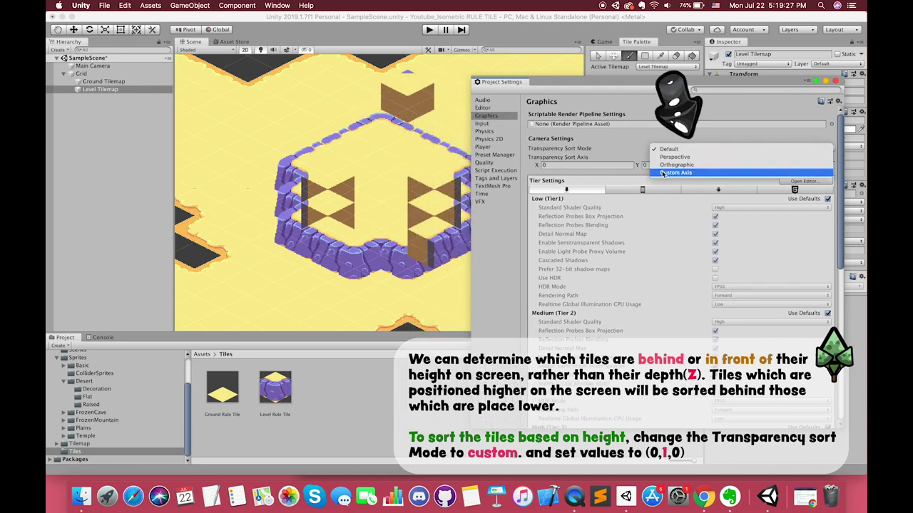
{"action": "left_click", "coordinate": [664, 173]}
{"action": "left_click", "coordinate": [653, 165]}
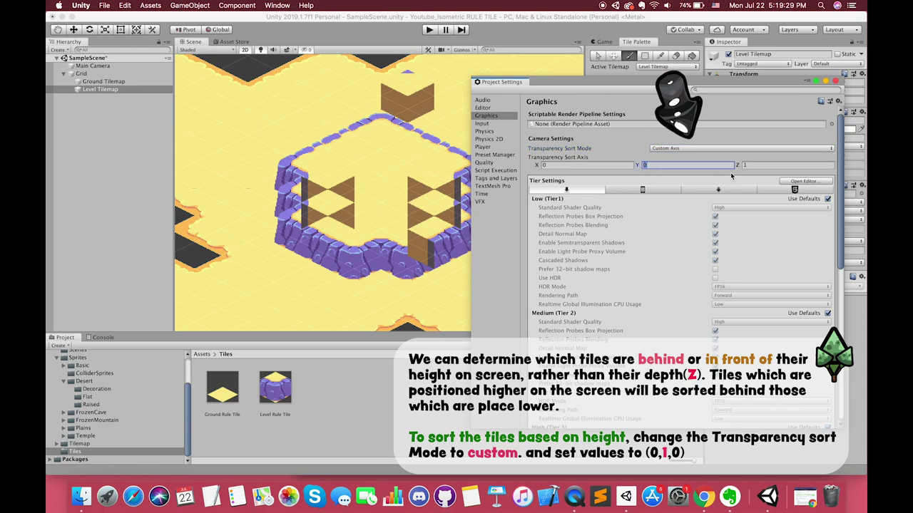
{"action": "type", "text": "1"}
{"action": "key", "text": "Tab"}
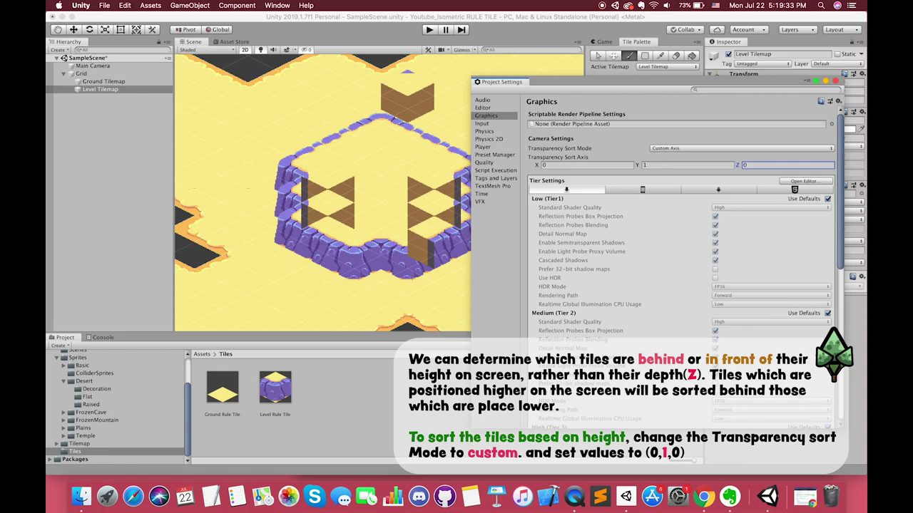
{"action": "left_click", "coordinate": [836, 81]}
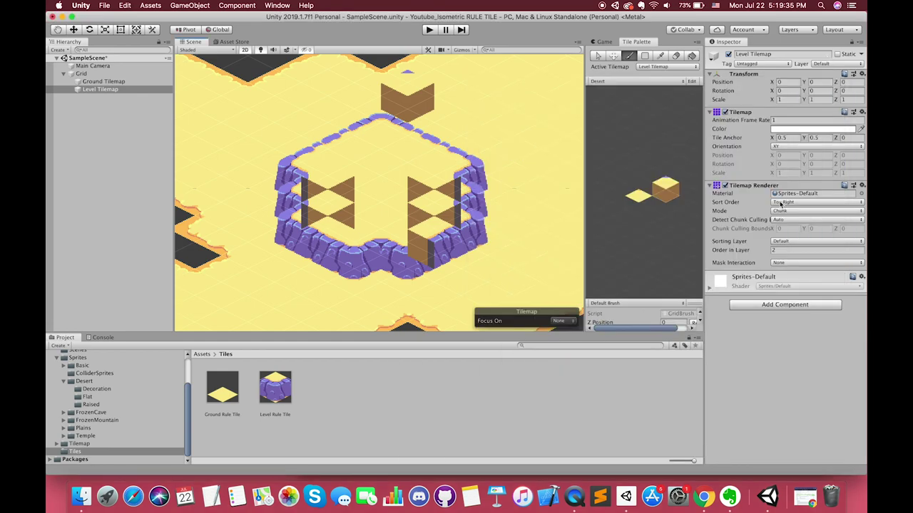
Set the Level Tilemap renderer's mode to Individual, and extend the raised plateau with more tiles at its back edge
{"action": "left_click", "coordinate": [784, 211]}
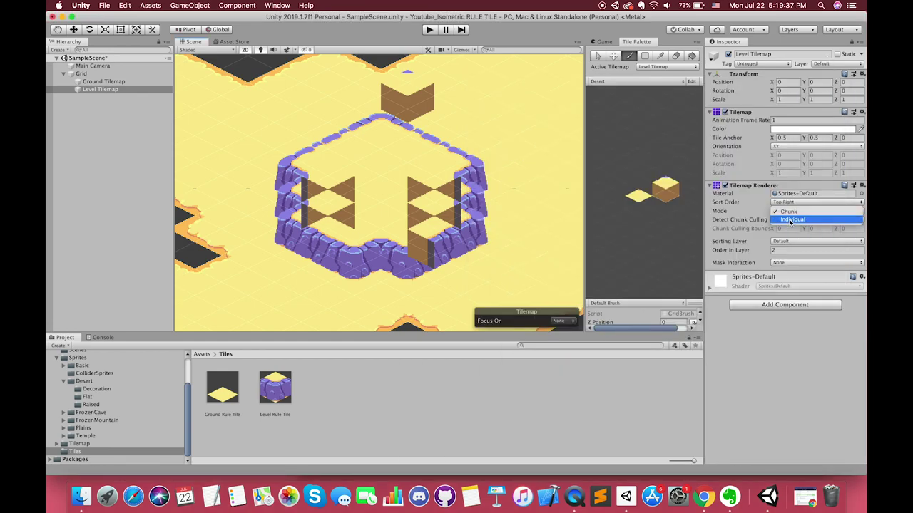
{"action": "left_click", "coordinate": [791, 220]}
{"action": "scroll", "coordinate": [378, 221], "scroll_direction": "down", "scroll_amount": 3}
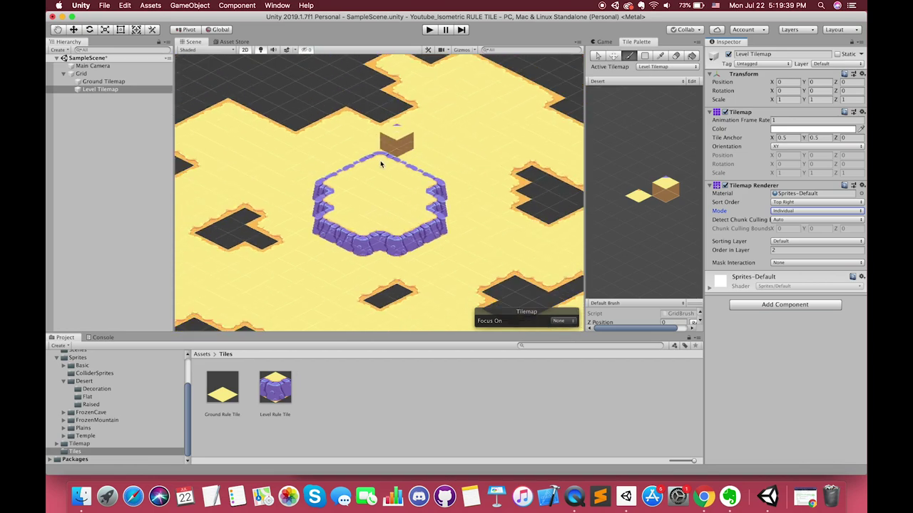
{"action": "mouse_move", "coordinate": [380, 164]}
{"action": "left_mouse_down"}
{"action": "mouse_move", "coordinate": [362, 147]}
{"action": "mouse_move", "coordinate": [417, 135]}
{"action": "left_mouse_up"}
{"action": "scroll", "coordinate": [379, 197], "scroll_direction": "down", "scroll_amount": 3}
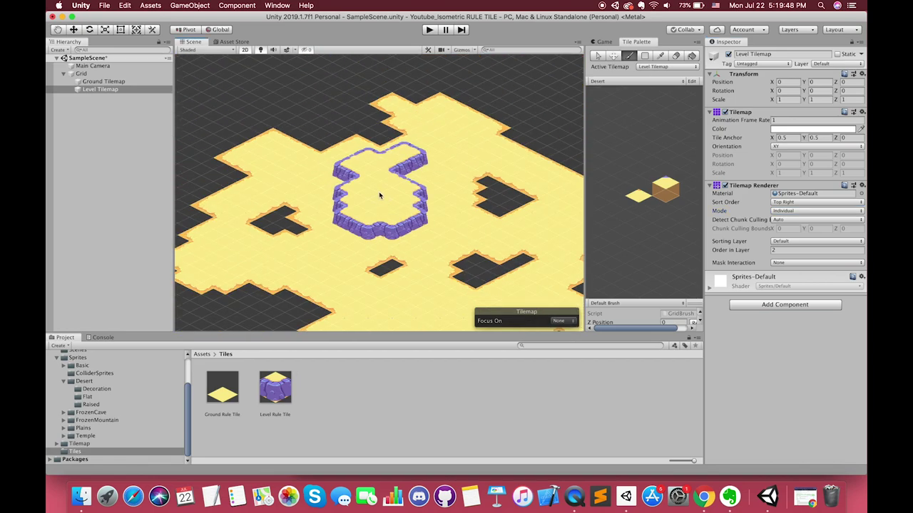
Paint two more raised plateaus with the level tile, one on the island's right side and one near its front-right holes
{"action": "middle_click_drag", "start_coordinate": [425, 220], "coordinate": [372, 171]}
{"action": "mouse_move", "coordinate": [434, 171]}
{"action": "left_mouse_down"}
{"action": "mouse_move", "coordinate": [452, 145]}
{"action": "mouse_move", "coordinate": [497, 140]}
{"action": "left_mouse_up"}
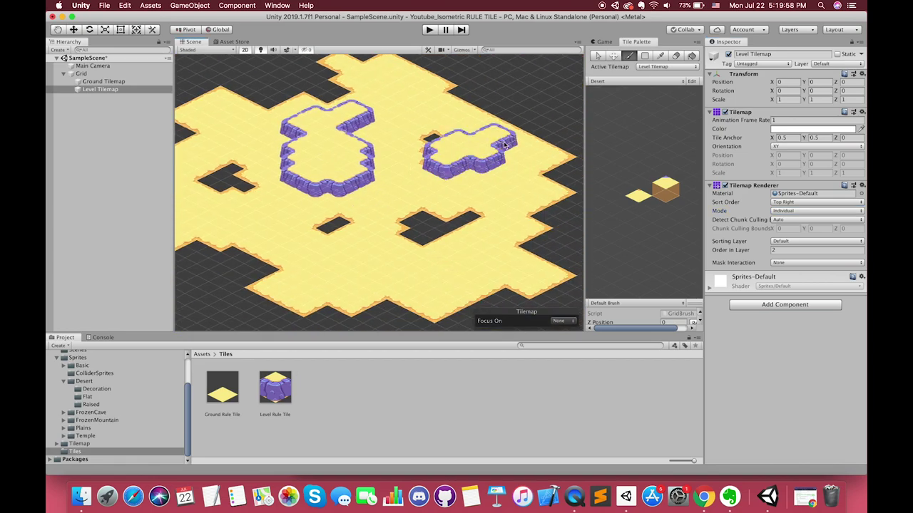
{"action": "scroll", "coordinate": [442, 183], "scroll_direction": "up", "scroll_amount": 3}
{"action": "mouse_move", "coordinate": [448, 269]}
{"action": "left_mouse_down"}
{"action": "mouse_move", "coordinate": [547, 258]}
{"action": "mouse_move", "coordinate": [509, 295]}
{"action": "left_mouse_up"}
{"action": "scroll", "coordinate": [509, 295], "scroll_direction": "down", "scroll_amount": 2}
{"action": "middle_click_drag", "start_coordinate": [432, 286], "coordinate": [478, 267]}
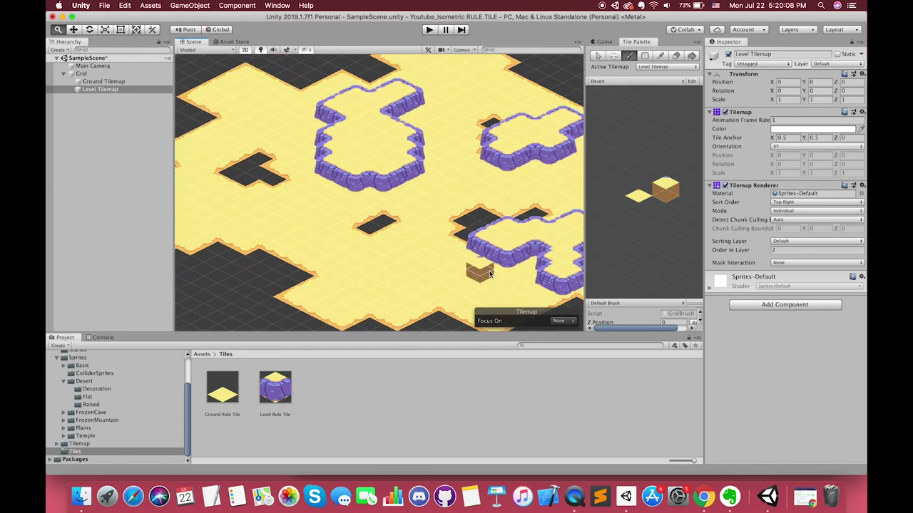
Paint two further raised plateaus with the level tile, one at the front-left and one on the left side of the island
{"action": "mouse_move", "coordinate": [342, 275]}
{"action": "left_mouse_down"}
{"action": "mouse_move", "coordinate": [348, 233]}
{"action": "mouse_move", "coordinate": [238, 220]}
{"action": "mouse_move", "coordinate": [312, 262]}
{"action": "left_mouse_up"}
{"action": "middle_click_drag", "start_coordinate": [312, 263], "coordinate": [377, 294]}
{"action": "mouse_move", "coordinate": [286, 186]}
{"action": "left_mouse_down"}
{"action": "mouse_move", "coordinate": [229, 215]}
{"action": "mouse_move", "coordinate": [271, 158]}
{"action": "mouse_move", "coordinate": [231, 160]}
{"action": "left_mouse_up"}
{"action": "left_click", "coordinate": [224, 240]}
{"action": "scroll", "coordinate": [282, 241], "scroll_direction": "down", "scroll_amount": 5}
{"action": "scroll", "coordinate": [425, 222], "scroll_direction": "up", "scroll_amount": 6}
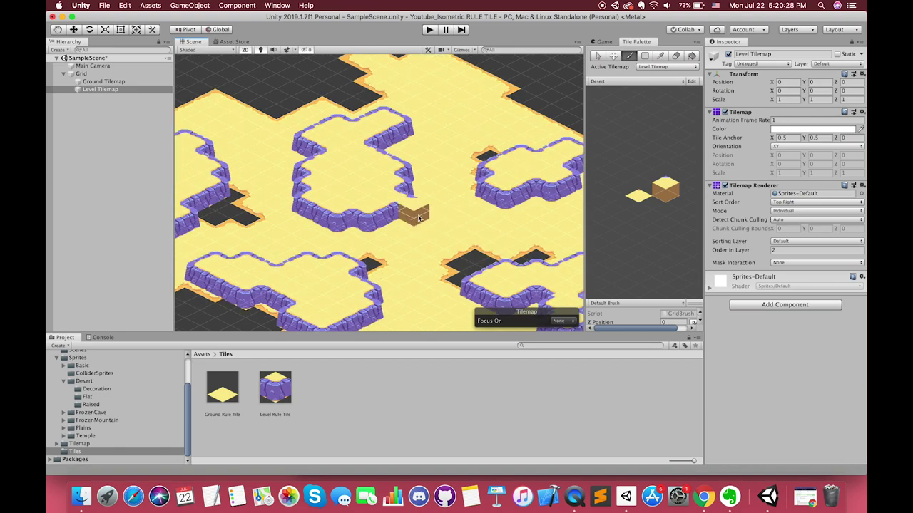
{"action": "scroll", "coordinate": [455, 226], "scroll_direction": "down", "scroll_amount": 2}
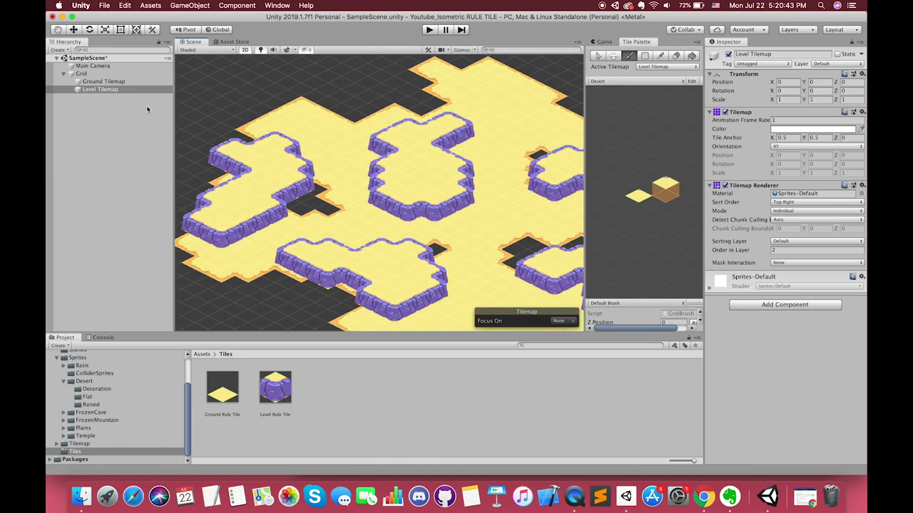
On the Ground Tilemap, extend the island's front-left ground and erase a few ground patches to form holes around the plateaus
{"action": "left_click", "coordinate": [104, 81]}
{"action": "left_click_drag", "start_coordinate": [378, 300], "coordinate": [319, 253]}
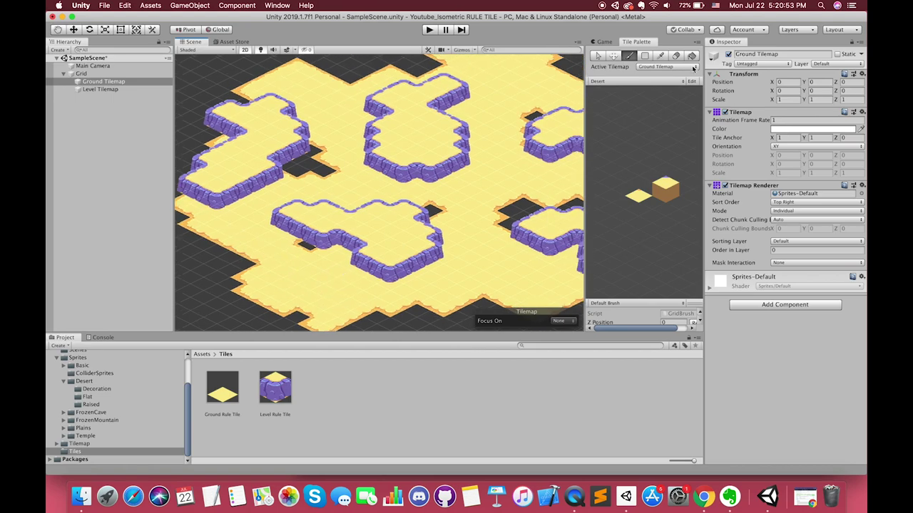
{"action": "left_click_drag", "start_coordinate": [350, 278], "coordinate": [285, 267]}
{"action": "left_click_drag", "start_coordinate": [285, 268], "coordinate": [343, 300]}
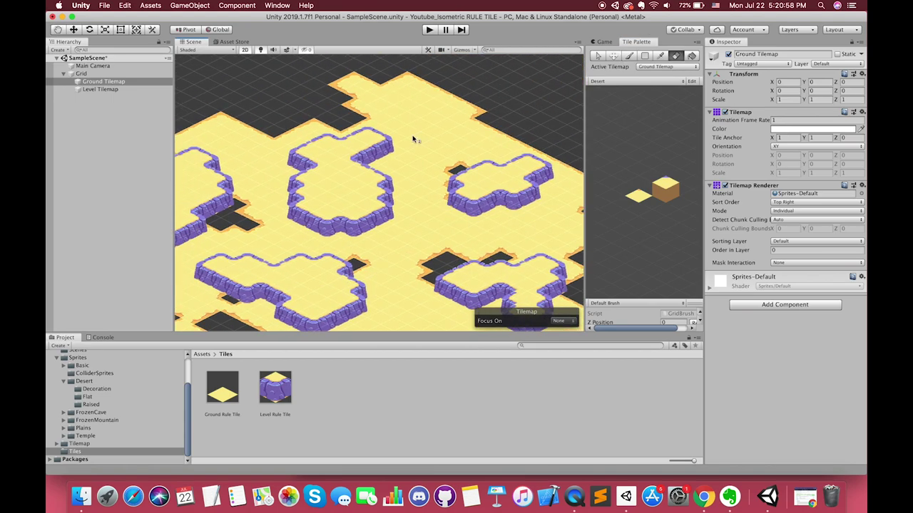
{"action": "left_click_drag", "start_coordinate": [415, 138], "coordinate": [399, 143]}
{"action": "left_click", "coordinate": [319, 409]}
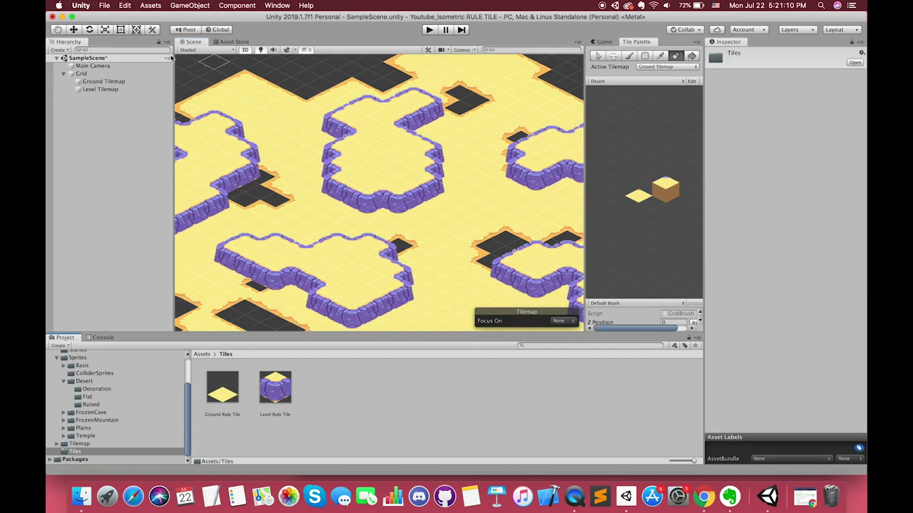
Add a tilemap named Ground Detailed Tilemap under Grid, between the Ground and Level Tilemaps, and set its Order in Layer to 1
{"action": "left_click", "coordinate": [101, 82]}
{"action": "left_click", "coordinate": [100, 90]}
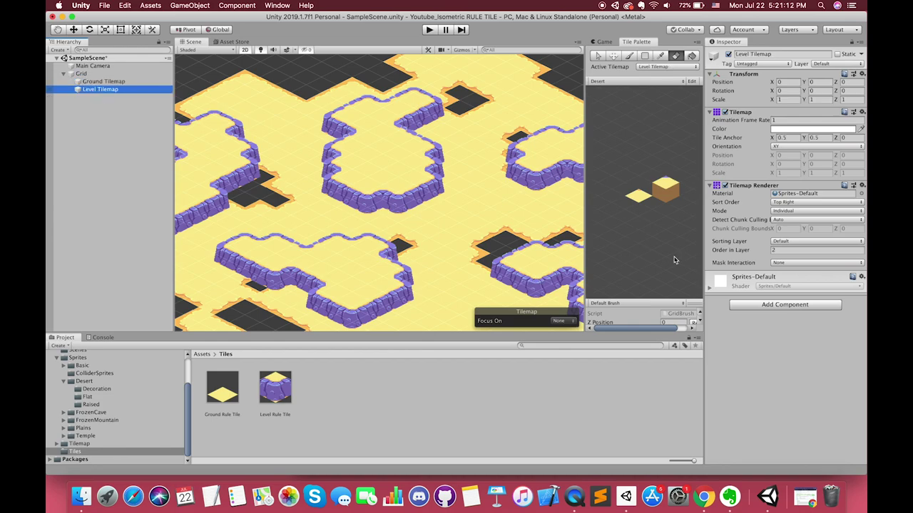
{"action": "left_click", "coordinate": [108, 84]}
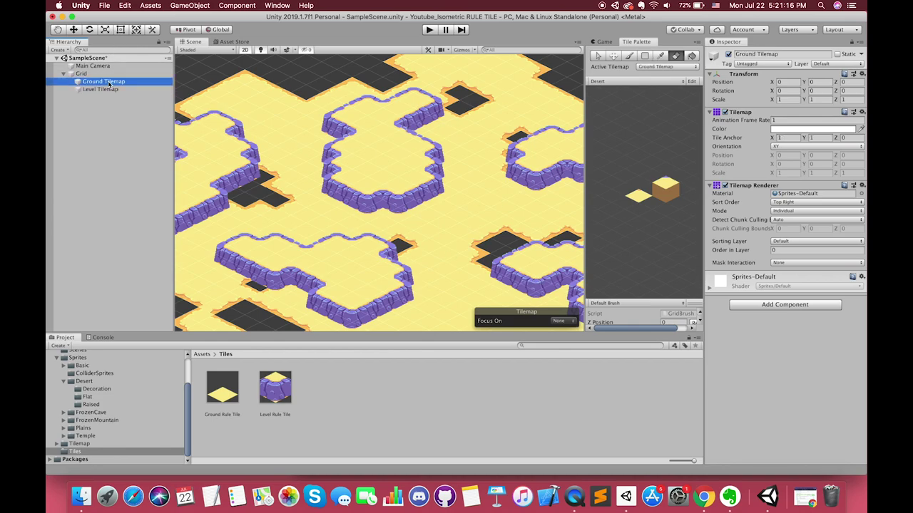
{"action": "right_click", "coordinate": [90, 73]}
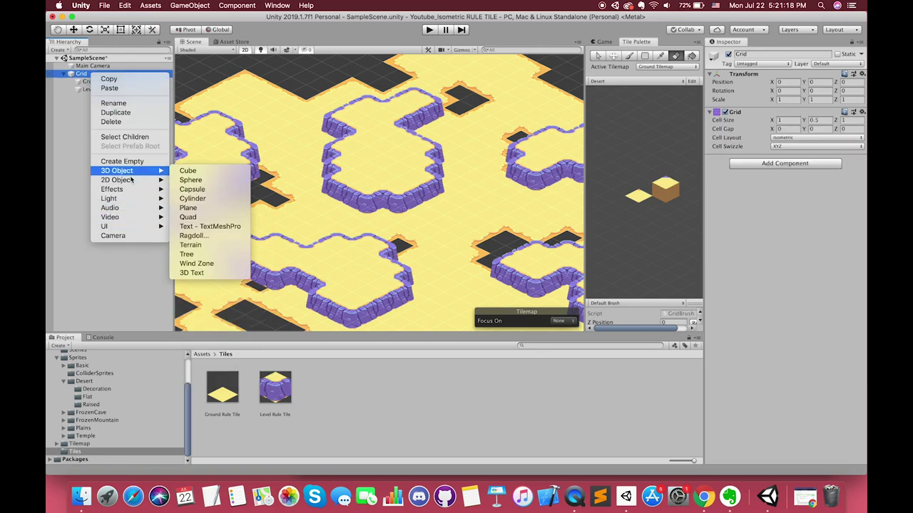
{"action": "mouse_move", "coordinate": [114, 179]}
{"action": "left_click", "coordinate": [202, 228]}
{"action": "left_click_drag", "start_coordinate": [94, 98], "coordinate": [92, 86]}
{"action": "left_click", "coordinate": [92, 90]}
{"action": "type", "text": "Ground Detailed"}
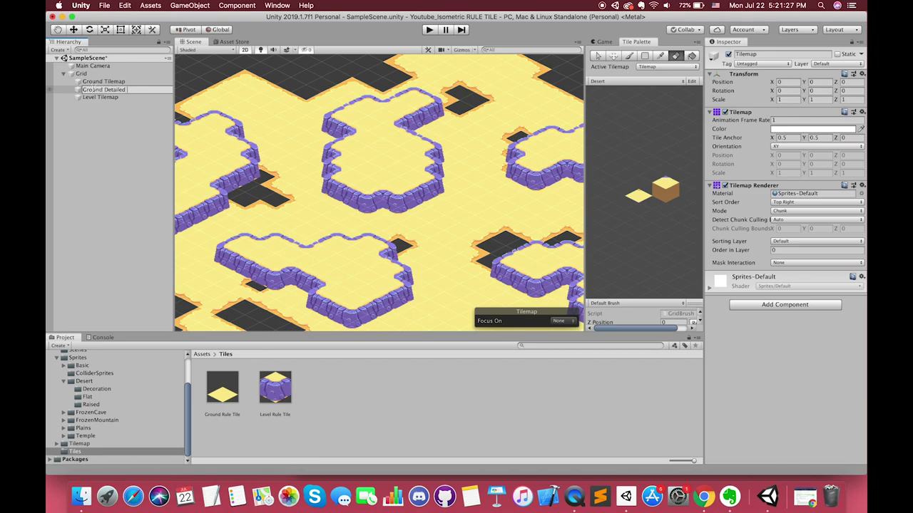
{"action": "type", "text": "ap"}
{"action": "key", "text": "Return"}
{"action": "left_click", "coordinate": [781, 251]}
{"action": "type", "text": "1"}
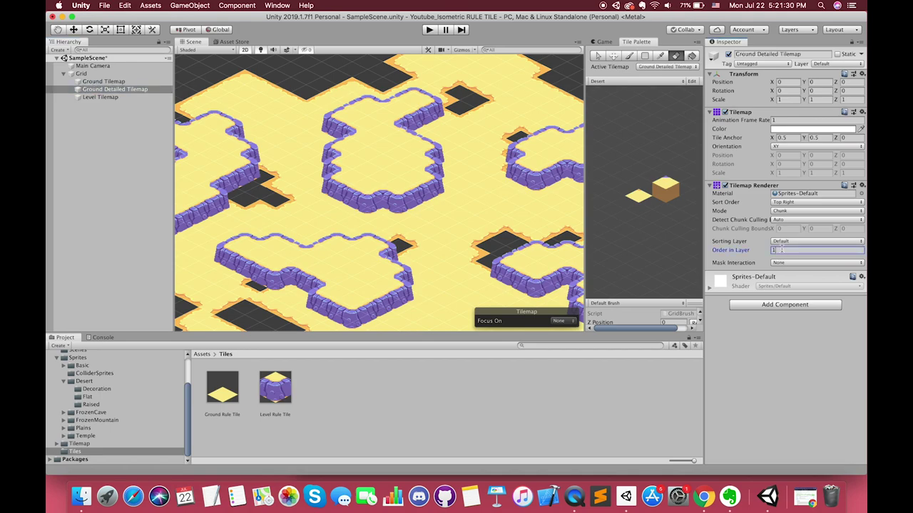
Hide and show the Ground Tilemap and the Level Tilemap in turn to check which tiles each one holds
{"action": "left_click", "coordinate": [103, 81]}
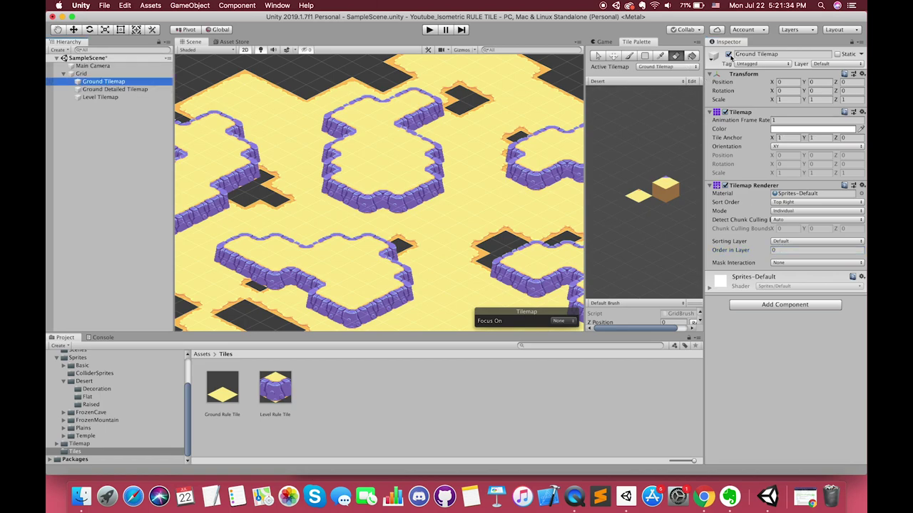
{"action": "left_click", "coordinate": [728, 54]}
{"action": "left_click", "coordinate": [728, 54]}
{"action": "left_click", "coordinate": [100, 97]}
{"action": "left_click", "coordinate": [728, 55]}
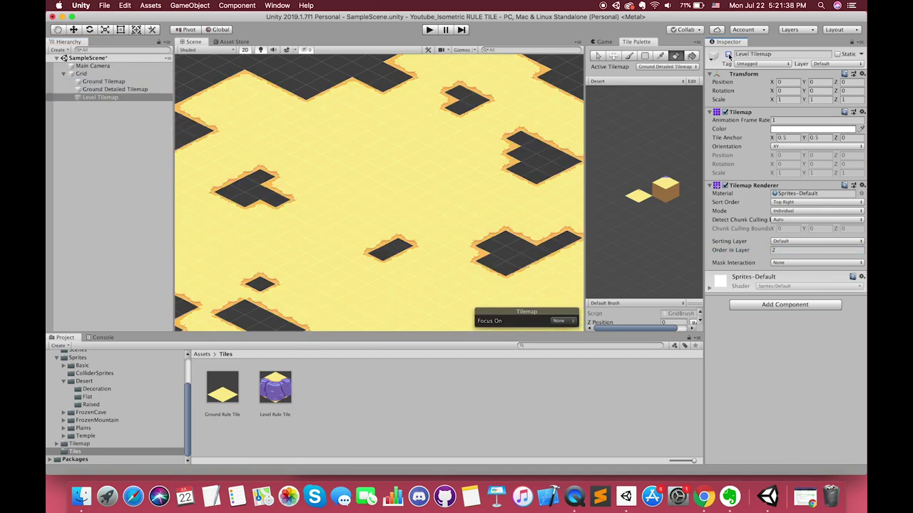
{"action": "left_click", "coordinate": [728, 55]}
Make Ground Detailed Tilemap the active tilemap, and create an Isometric Rule Tile named Detail Rule Tile in the Tiles folder
{"action": "left_click", "coordinate": [142, 90]}
{"action": "scroll", "coordinate": [608, 268], "scroll_direction": "down", "scroll_amount": 3}
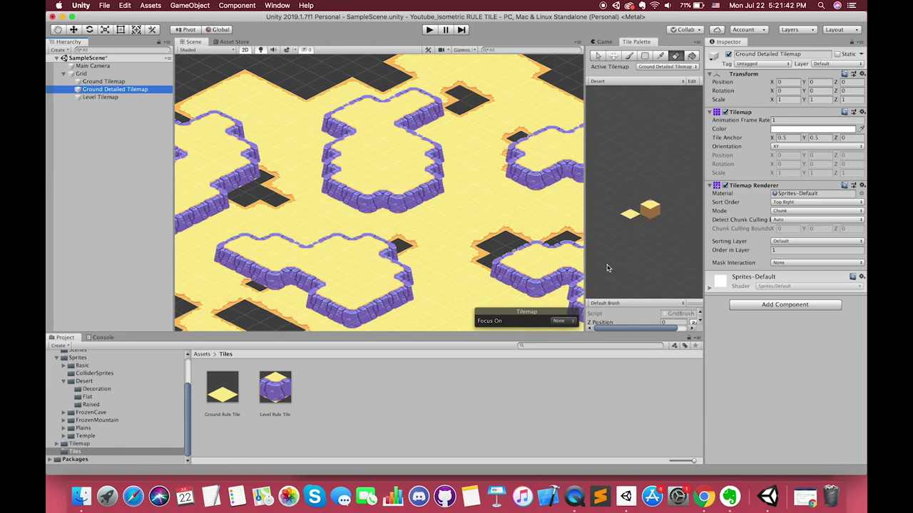
{"action": "middle_click_drag", "start_coordinate": [502, 249], "coordinate": [459, 237]}
{"action": "right_click", "coordinate": [313, 399]}
{"action": "mouse_move", "coordinate": [371, 257]}
{"action": "mouse_move", "coordinate": [507, 84]}
{"action": "left_click", "coordinate": [563, 95]}
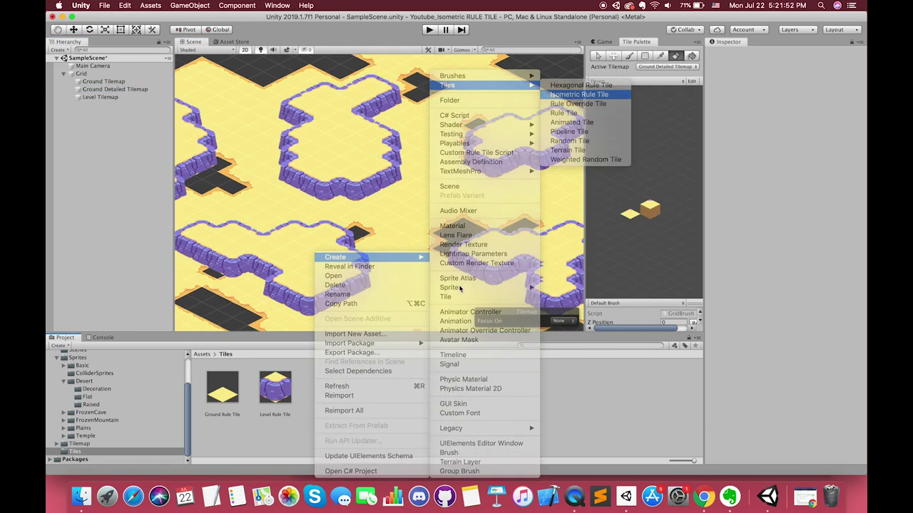
{"action": "type", "text": "Detail Rule Tile"}
{"action": "key", "text": "Return"}
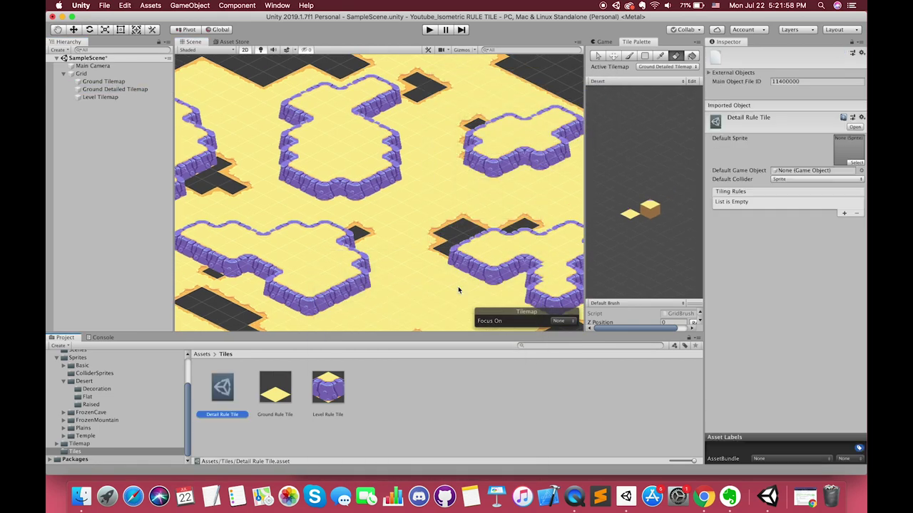
Add three empty tiling rules to the Detail Rule Tile
{"action": "left_click", "coordinate": [844, 213]}
{"action": "left_click", "coordinate": [844, 239]}
{"action": "left_click", "coordinate": [843, 275]}
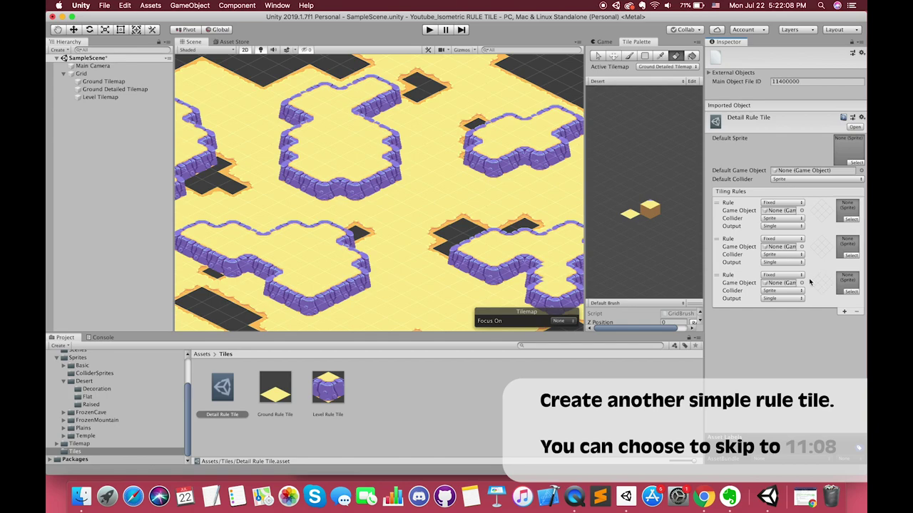
Assign Flat sprites desert-sliced_19, _21 and _20 to the rules, requiring neighbours at upper-right plus lower-left, upper-right only, and lower-left only, respectively
{"action": "left_click", "coordinate": [87, 396]}
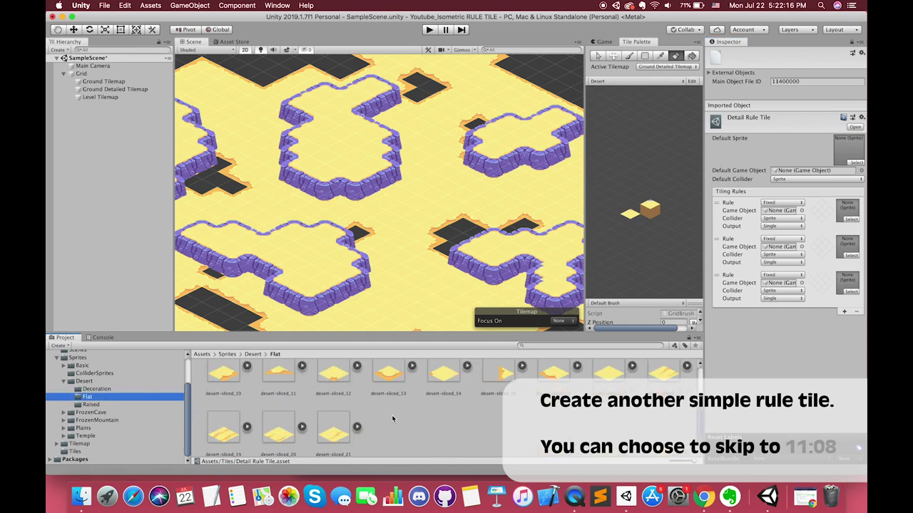
{"action": "left_click_drag", "start_coordinate": [223, 428], "coordinate": [847, 211]}
{"action": "left_click_drag", "start_coordinate": [340, 430], "coordinate": [847, 246]}
{"action": "left_click_drag", "start_coordinate": [278, 428], "coordinate": [847, 282]}
{"action": "left_click", "coordinate": [817, 214]}
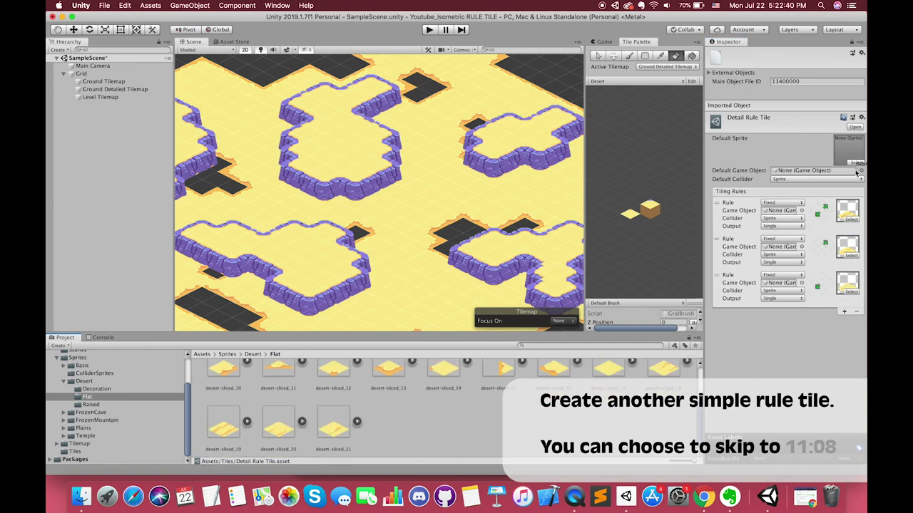
Add the Detail Rule Tile to the Desert tile palette and activate the paintbrush
{"action": "left_click", "coordinate": [74, 451]}
{"action": "left_click_drag", "start_coordinate": [222, 389], "coordinate": [634, 245]}
{"action": "left_click", "coordinate": [628, 55]}
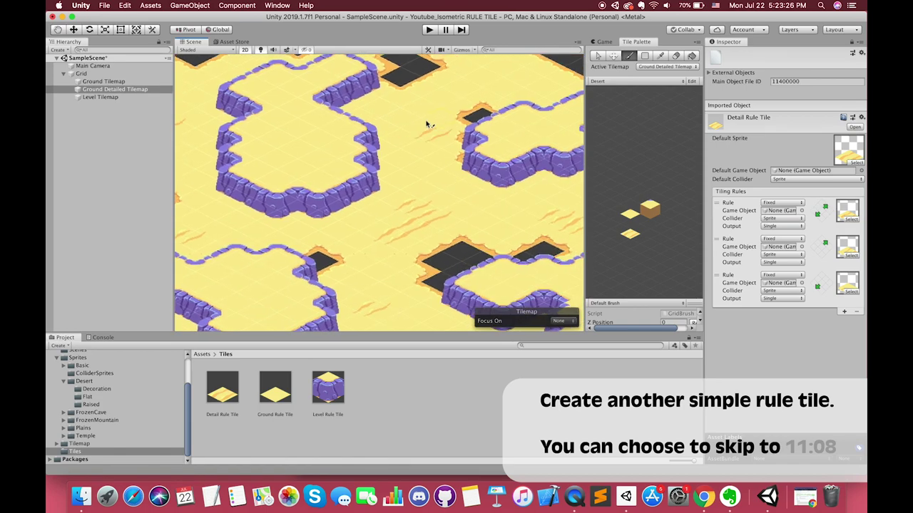
Paint short strips of the detail tile across the open sand between the plateaus on the Ground Detailed Tilemap
{"action": "middle_click_drag", "start_coordinate": [462, 57], "coordinate": [483, 204]}
{"action": "middle_click_drag", "start_coordinate": [538, 233], "coordinate": [407, 57]}
{"action": "left_click_drag", "start_coordinate": [363, 163], "coordinate": [385, 174]}
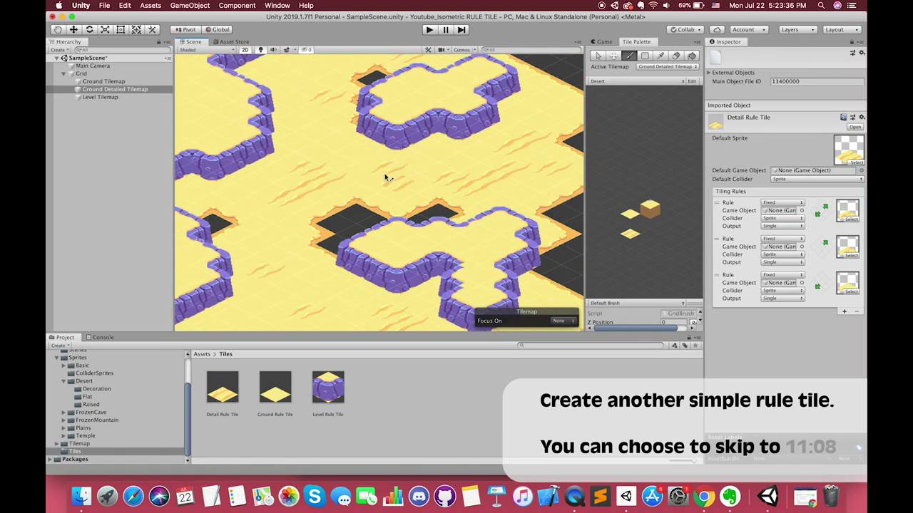
{"action": "middle_click_drag", "start_coordinate": [384, 174], "coordinate": [484, 306]}
{"action": "left_click_drag", "start_coordinate": [352, 269], "coordinate": [388, 277]}
{"action": "middle_click_drag", "start_coordinate": [388, 277], "coordinate": [516, 198]}
{"action": "left_click_drag", "start_coordinate": [332, 234], "coordinate": [341, 246]}
{"action": "middle_click_drag", "start_coordinate": [342, 228], "coordinate": [502, 328]}
{"action": "left_click_drag", "start_coordinate": [308, 210], "coordinate": [325, 207]}
{"action": "scroll", "coordinate": [357, 212], "scroll_direction": "down", "scroll_amount": 2}
{"action": "middle_click_drag", "start_coordinate": [357, 211], "coordinate": [178, 231]}
With the Level Tilemap active, add the Raised ramp sprites desert-sliced_53 and desert-sliced_52 to the Desert palette as tiles saved in Tiles
{"action": "left_click", "coordinate": [100, 97]}
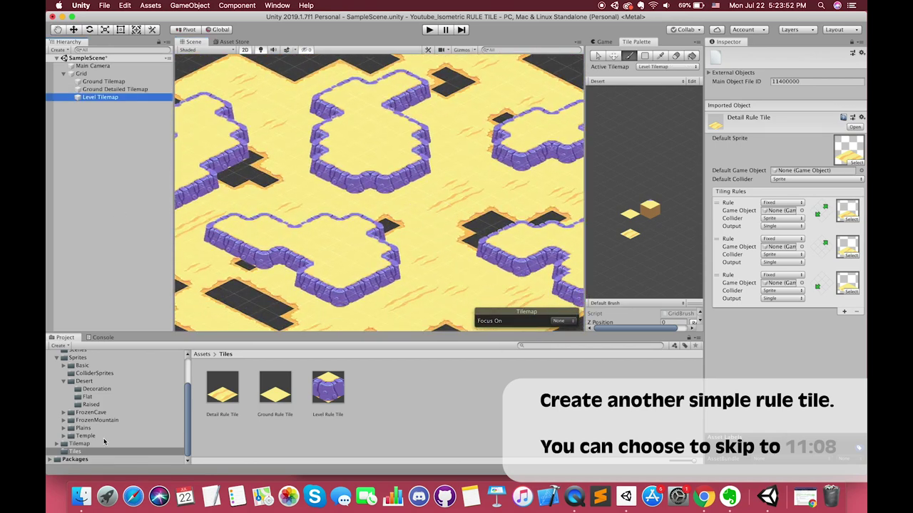
{"action": "left_click", "coordinate": [91, 404]}
{"action": "left_click_drag", "start_coordinate": [447, 415], "coordinate": [654, 216]}
{"action": "left_click", "coordinate": [345, 249]}
{"action": "left_click", "coordinate": [634, 289]}
{"action": "left_click_drag", "start_coordinate": [388, 421], "coordinate": [667, 214]}
{"action": "key", "text": "Return"}
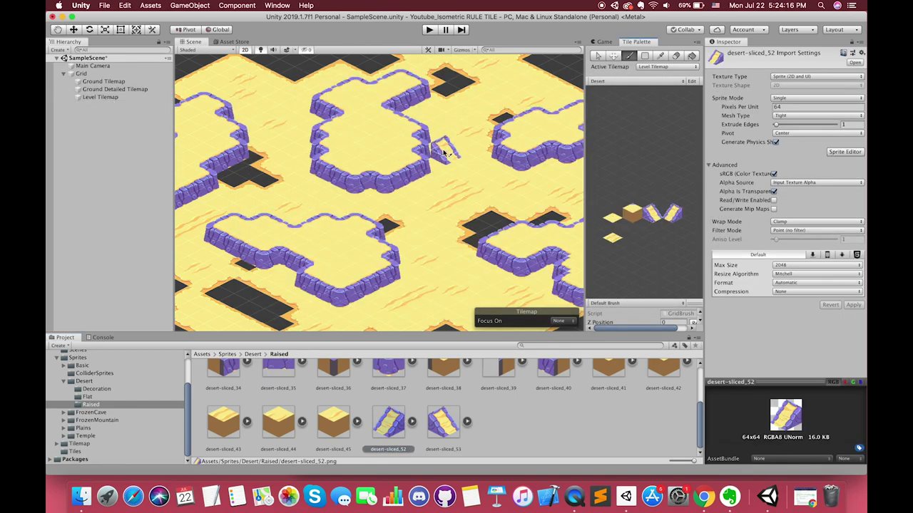
Paint ramp tiles into the edges of four raised plateaus, using the ramp direction that matches each wall
{"action": "left_click", "coordinate": [415, 106]}
{"action": "left_click", "coordinate": [552, 159]}
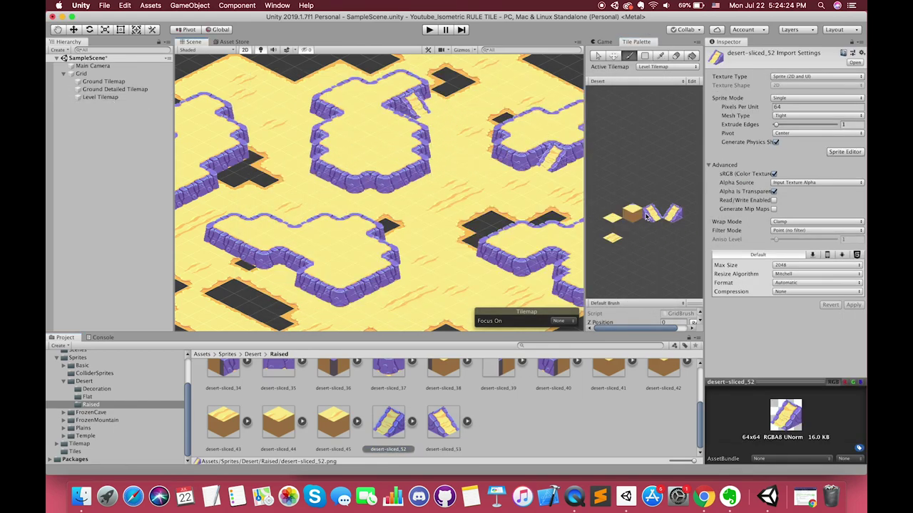
{"action": "left_click", "coordinate": [652, 213]}
{"action": "left_click", "coordinate": [339, 293]}
{"action": "left_click", "coordinate": [672, 214]}
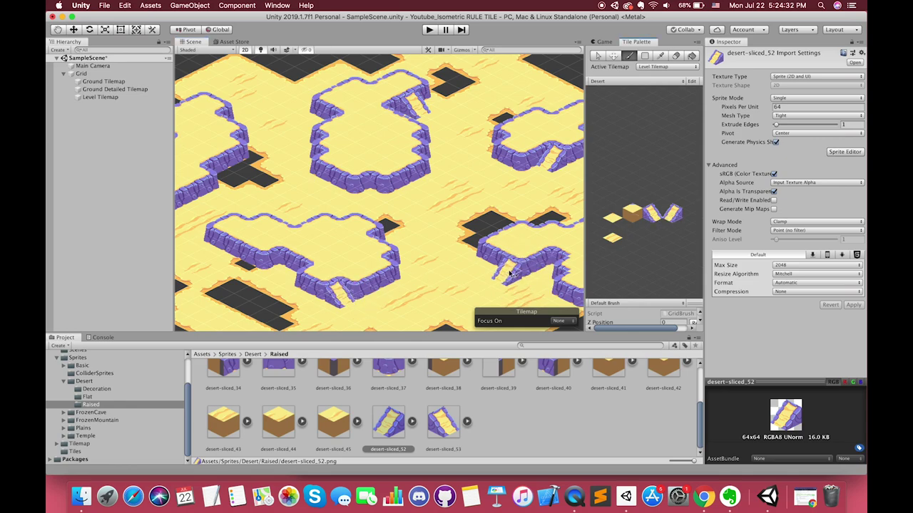
{"action": "mouse_move", "coordinate": [506, 270]}
{"action": "middle_mouse_down"}
{"action": "mouse_move", "coordinate": [441, 248]}
{"action": "mouse_move", "coordinate": [430, 279]}
{"action": "middle_mouse_up"}
{"action": "left_click", "coordinate": [427, 243]}
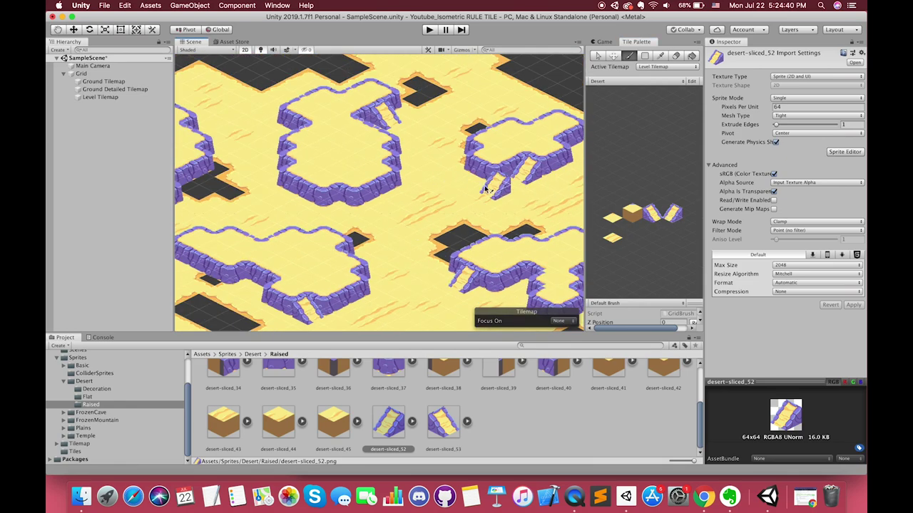
{"action": "scroll", "coordinate": [444, 202], "scroll_direction": "down", "scroll_amount": 1}
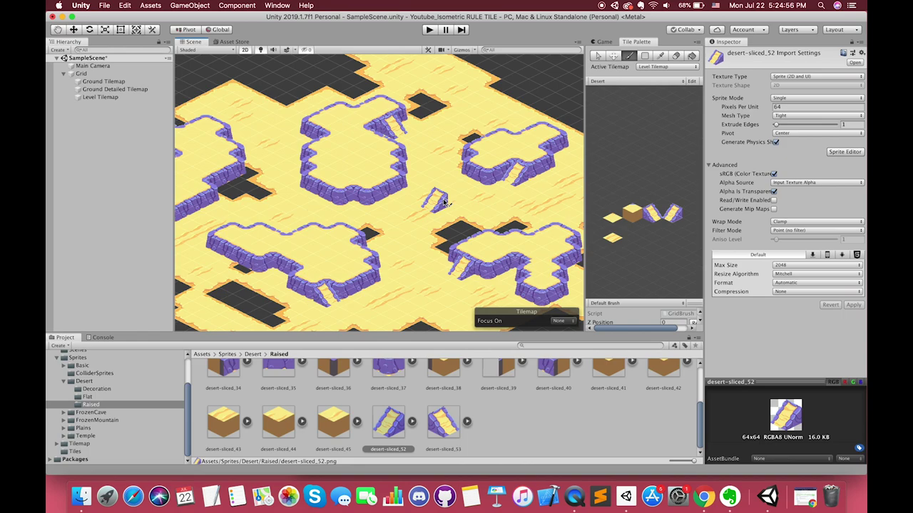
{"action": "left_click", "coordinate": [114, 89]}
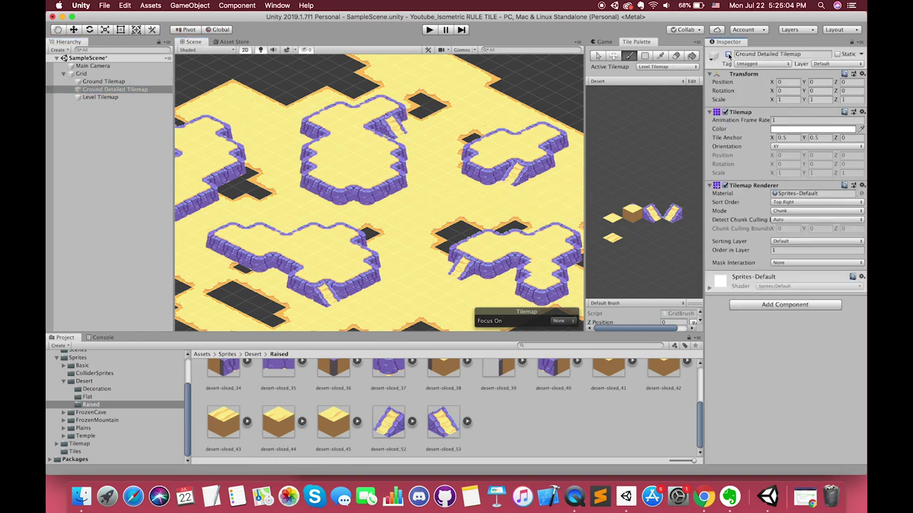
Create a folder named Random Tiles inside the Tiles folder
{"action": "left_click", "coordinate": [75, 451]}
{"action": "right_click", "coordinate": [467, 421]}
{"action": "mouse_move", "coordinate": [499, 254]}
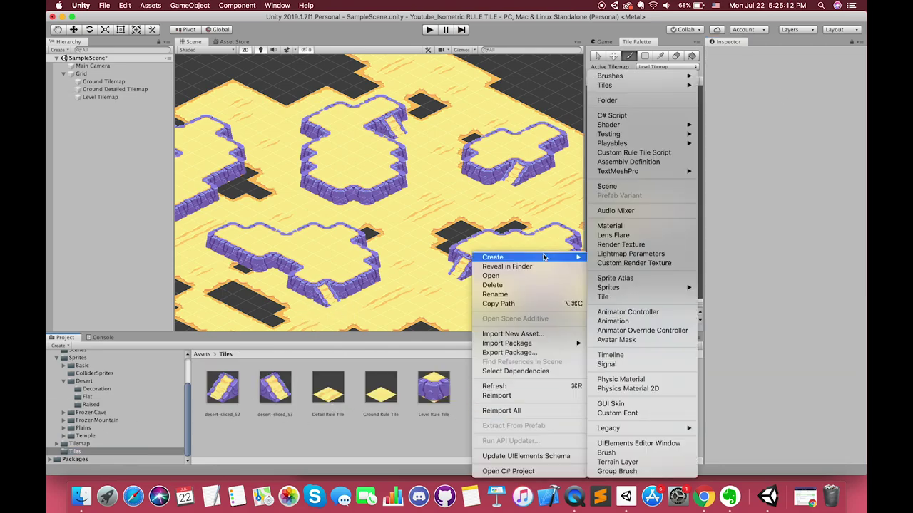
{"action": "left_click", "coordinate": [614, 101]}
{"action": "type", "text": "Random Tile"}
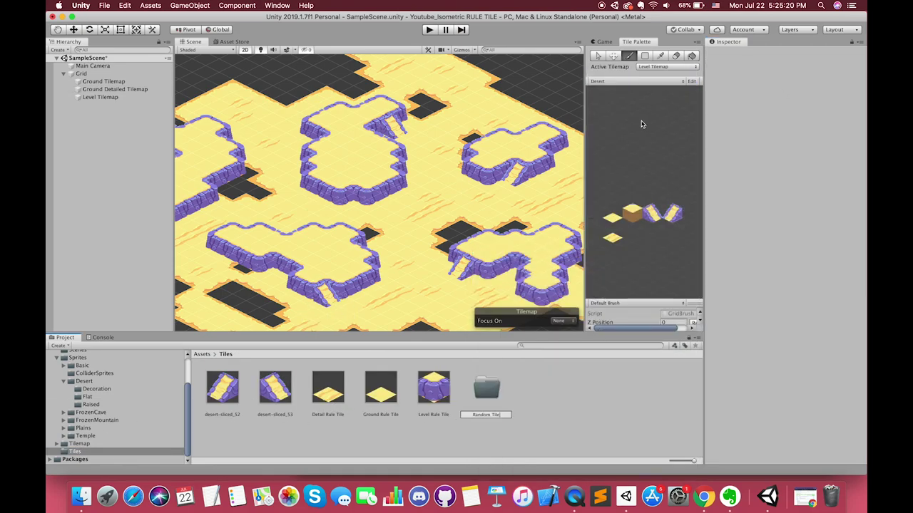
{"action": "type", "text": "s"}
{"action": "key", "text": "Return"}
Move the Level, Ground and Detail Rule Tiles into the Random Tiles folder
{"action": "left_click_drag", "start_coordinate": [435, 382], "coordinate": [491, 387]}
{"action": "left_click_drag", "start_coordinate": [383, 389], "coordinate": [437, 390]}
{"action": "left_click_drag", "start_coordinate": [329, 390], "coordinate": [380, 389]}
Create a Normal Tiles folder inside Tiles and move the two ramp tiles, desert-sliced_52 and desert-sliced_53, into it
{"action": "right_click", "coordinate": [328, 428]}
{"action": "mouse_move", "coordinate": [371, 258]}
{"action": "left_click", "coordinate": [529, 101]}
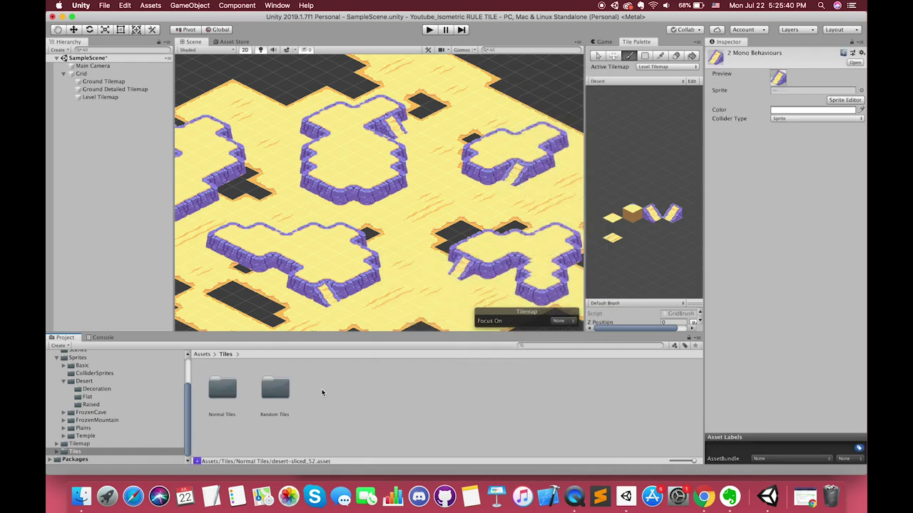
Rename the folder holding the rule tiles to Rule Tiles, and create a new folder named Random Tiles beside it
{"action": "left_click", "coordinate": [282, 396]}
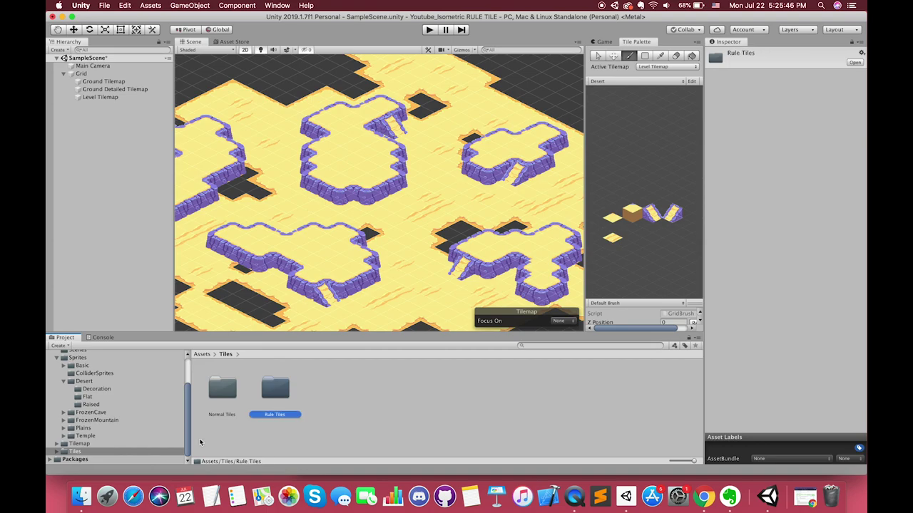
{"action": "right_click", "coordinate": [307, 427]}
{"action": "left_click", "coordinate": [456, 251]}
{"action": "type", "text": "Random"}
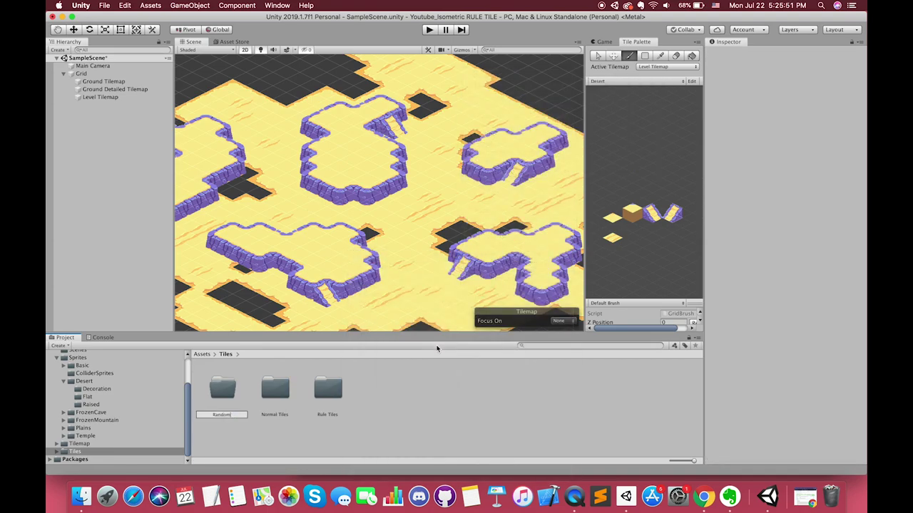
{"action": "type", "text": " Tiles"}
{"action": "key", "text": "Return"}
Create a Random Tile asset named Ground Random inside the Random Tiles folder
{"action": "double_click", "coordinate": [222, 388]}
{"action": "right_click", "coordinate": [258, 389]}
{"action": "mouse_move", "coordinate": [314, 257]}
{"action": "mouse_move", "coordinate": [421, 85]}
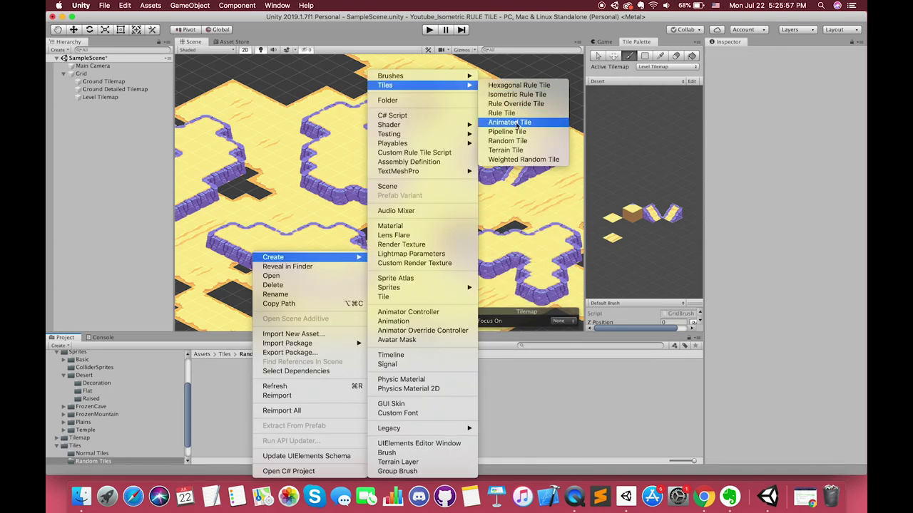
{"action": "left_click", "coordinate": [506, 140]}
{"action": "type", "text": "Ground Random"}
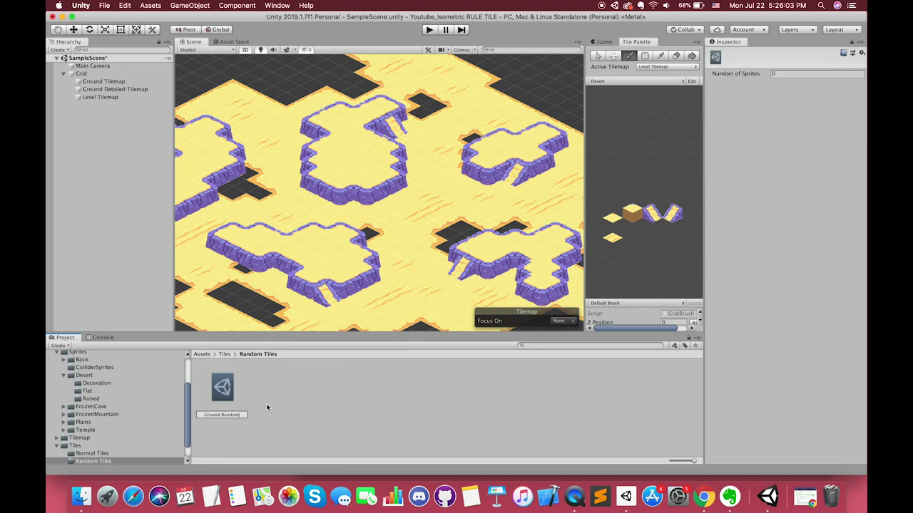
{"action": "key", "text": "Return"}
Set Ground Random to 4 sprites and assign the Desert Decoration shell, starfish, two-plank and plank-pile sprites to Sprite 1 through 4
{"action": "left_click", "coordinate": [785, 138]}
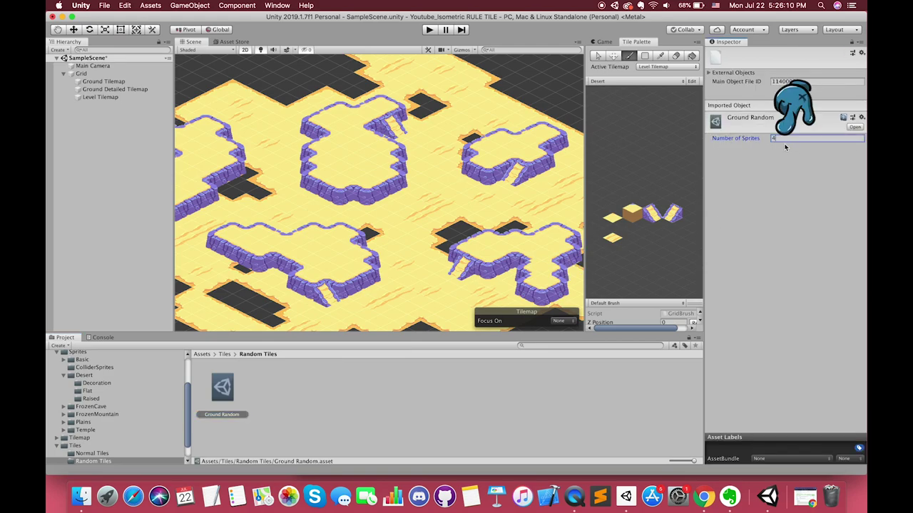
{"action": "type", "text": "4"}
{"action": "key", "text": "Return"}
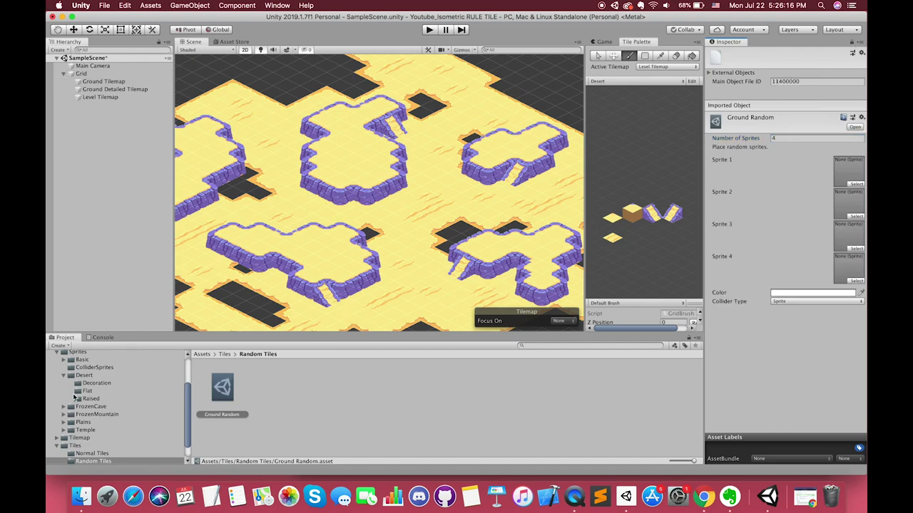
{"action": "left_click", "coordinate": [96, 383]}
{"action": "left_click_drag", "start_coordinate": [227, 389], "coordinate": [848, 172]}
{"action": "left_click_drag", "start_coordinate": [278, 388], "coordinate": [852, 203]}
{"action": "left_click_drag", "start_coordinate": [553, 388], "coordinate": [861, 238]}
{"action": "scroll", "coordinate": [599, 396], "scroll_direction": "down", "scroll_amount": 2}
{"action": "scroll", "coordinate": [599, 396], "scroll_direction": "up", "scroll_amount": 2}
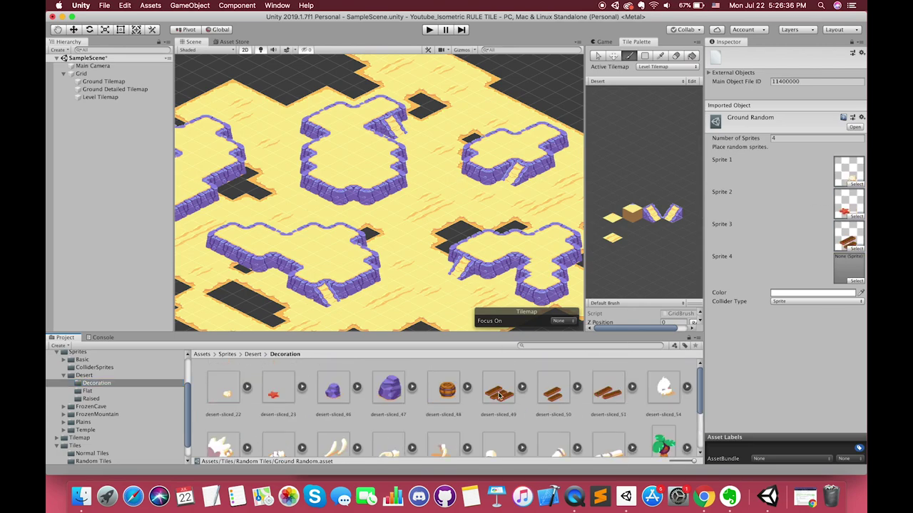
{"action": "left_click_drag", "start_coordinate": [499, 396], "coordinate": [849, 267]}
Add the Ground Random tile to the Desert palette below the sand detail tile, and select Ground Detailed Tilemap for painting
{"action": "scroll", "coordinate": [107, 414], "scroll_direction": "down", "scroll_amount": 2}
{"action": "left_click", "coordinate": [92, 443]}
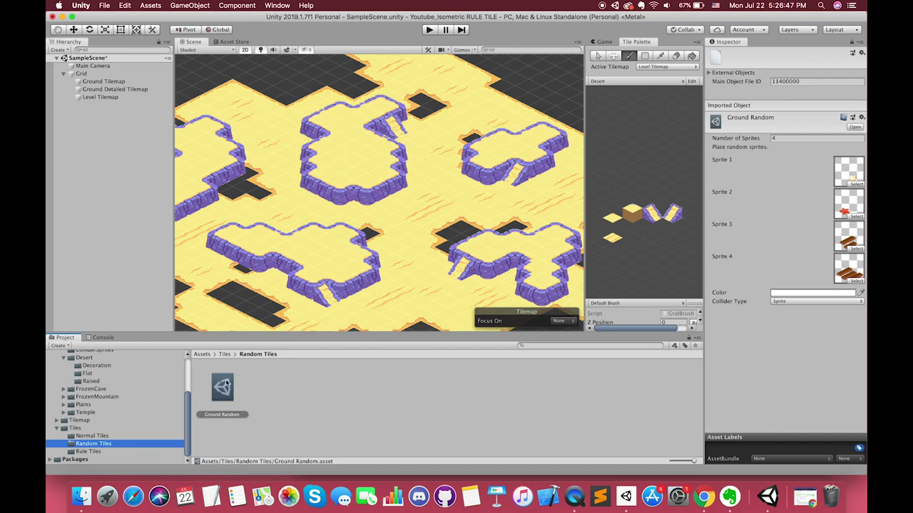
{"action": "left_click_drag", "start_coordinate": [222, 395], "coordinate": [606, 265]}
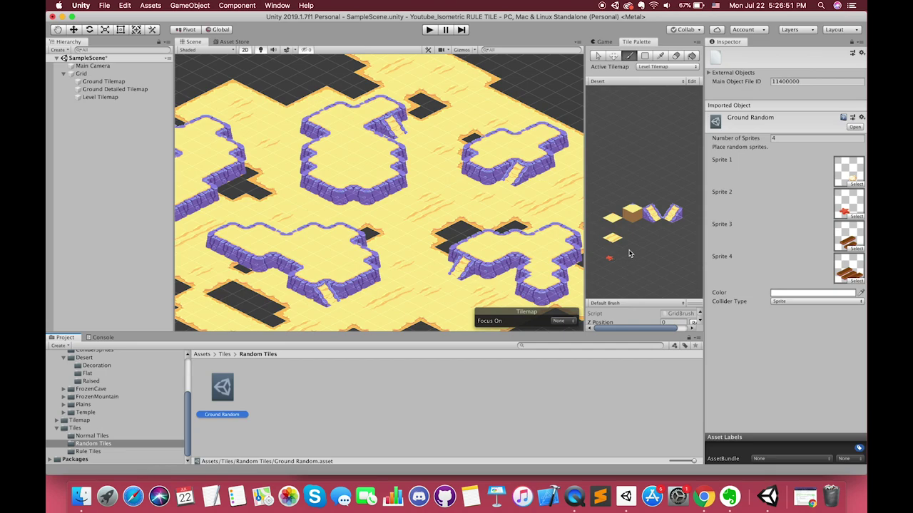
{"action": "scroll", "coordinate": [603, 264], "scroll_direction": "up", "scroll_amount": 3}
{"action": "scroll", "coordinate": [616, 264], "scroll_direction": "down", "scroll_amount": 3}
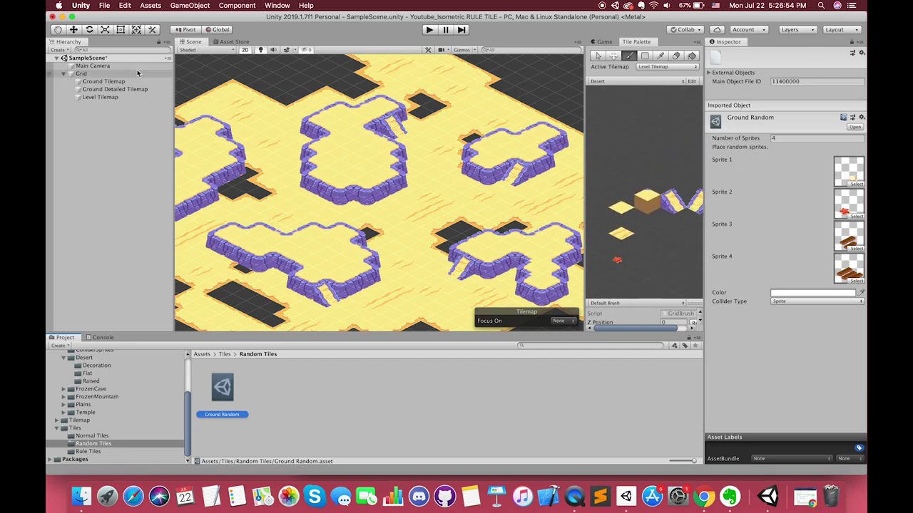
{"action": "left_click", "coordinate": [115, 89]}
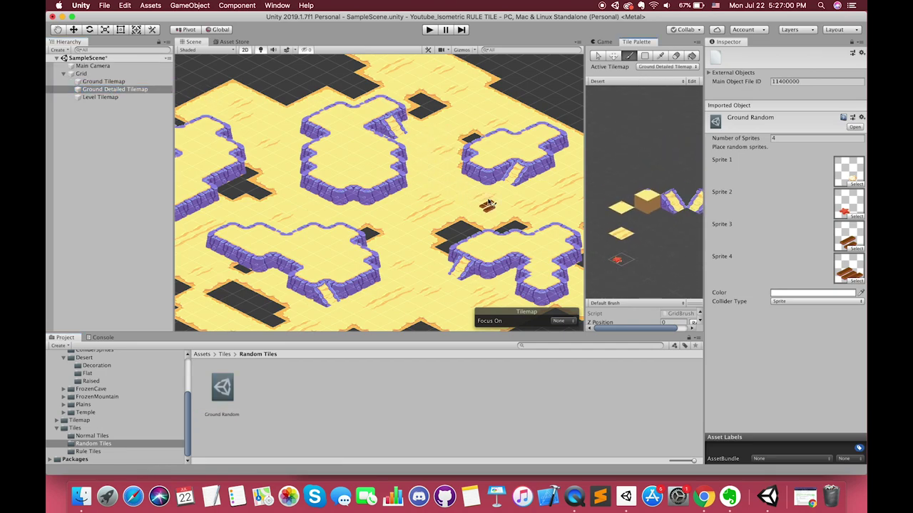
Try painting the Ground Random tile across the ground in one continuous stroke
{"action": "scroll", "coordinate": [420, 221], "scroll_direction": "down", "scroll_amount": 3}
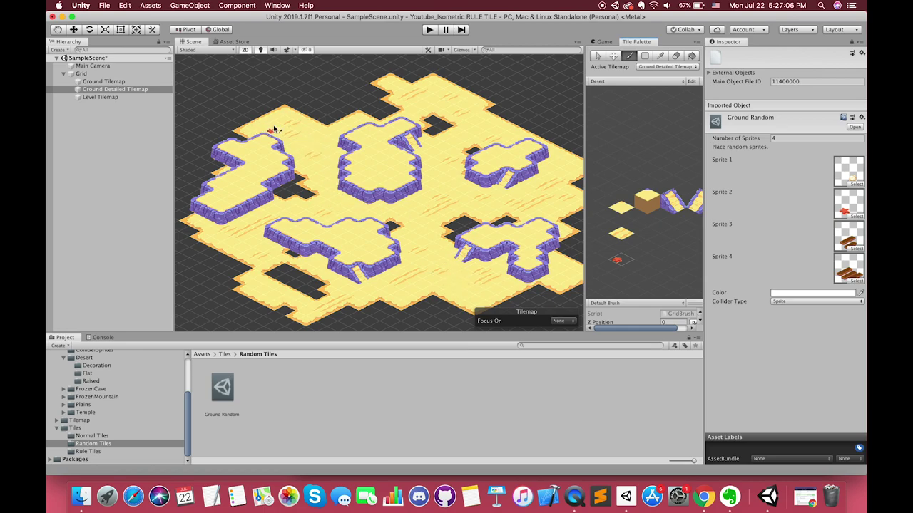
{"action": "mouse_move", "coordinate": [274, 129]}
{"action": "left_mouse_down"}
{"action": "mouse_move", "coordinate": [303, 137]}
{"action": "mouse_move", "coordinate": [340, 210]}
{"action": "mouse_move", "coordinate": [439, 153]}
{"action": "mouse_move", "coordinate": [482, 207]}
{"action": "mouse_move", "coordinate": [427, 243]}
{"action": "mouse_move", "coordinate": [410, 306]}
{"action": "mouse_move", "coordinate": [421, 260]}
{"action": "mouse_move", "coordinate": [582, 211]}
{"action": "mouse_move", "coordinate": [294, 194]}
{"action": "mouse_move", "coordinate": [472, 223]}
{"action": "left_mouse_up"}
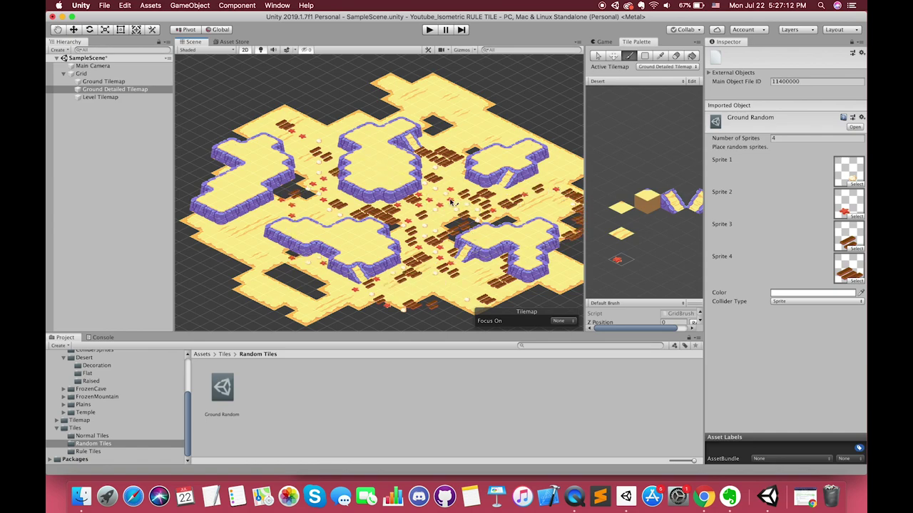
{"action": "key", "text": "super+z"}
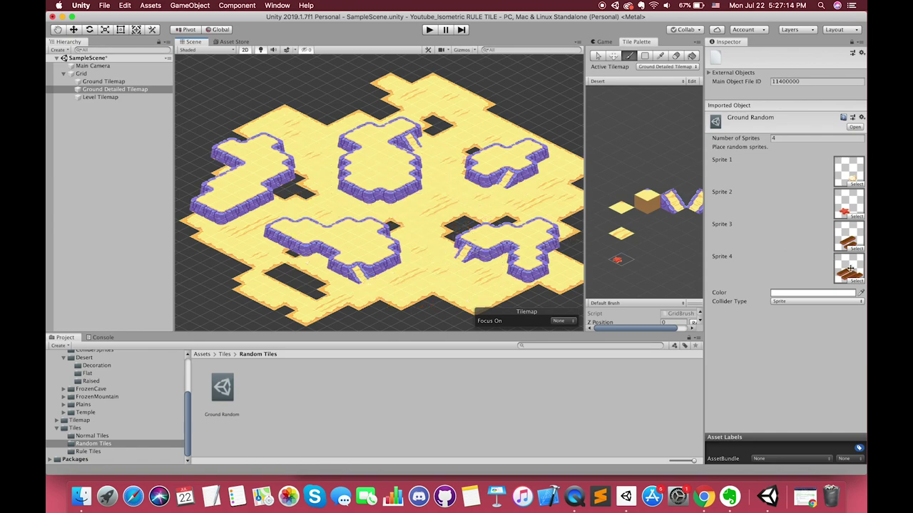
{"action": "key", "text": "super+z"}
Reduce Ground Random to 3 sprites and scatter single decoration tiles sparsely over the ground between the raised plateaus
{"action": "mouse_move", "coordinate": [505, 130]}
{"action": "left_mouse_down"}
{"action": "mouse_move", "coordinate": [513, 214]}
{"action": "mouse_move", "coordinate": [242, 254]}
{"action": "mouse_move", "coordinate": [285, 136]}
{"action": "mouse_move", "coordinate": [387, 194]}
{"action": "left_mouse_up"}
{"action": "key", "text": "super+z"}
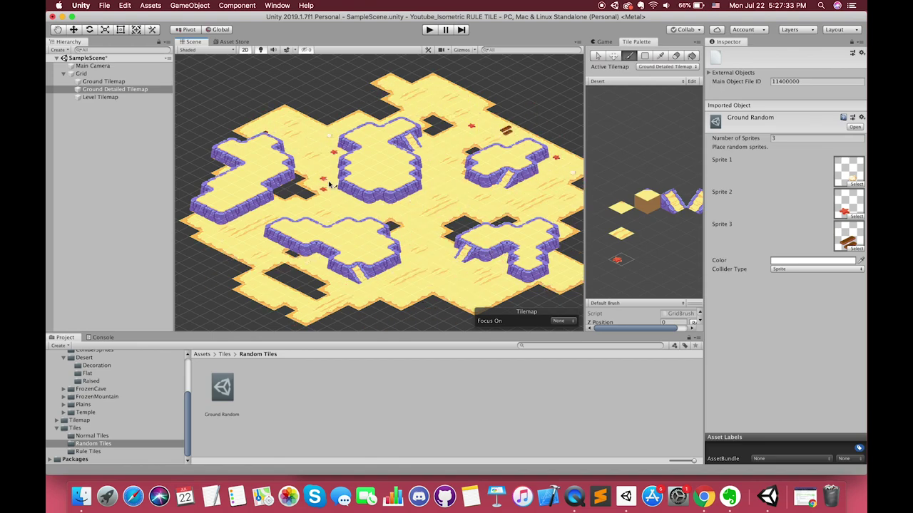
{"action": "left_click", "coordinate": [281, 209]}
{"action": "left_click", "coordinate": [252, 246]}
{"action": "left_click", "coordinate": [228, 246]}
{"action": "left_click", "coordinate": [273, 288]}
{"action": "left_click", "coordinate": [373, 292]}
{"action": "left_click", "coordinate": [425, 235]}
{"action": "left_click", "coordinate": [408, 220]}
{"action": "left_click", "coordinate": [440, 183]}
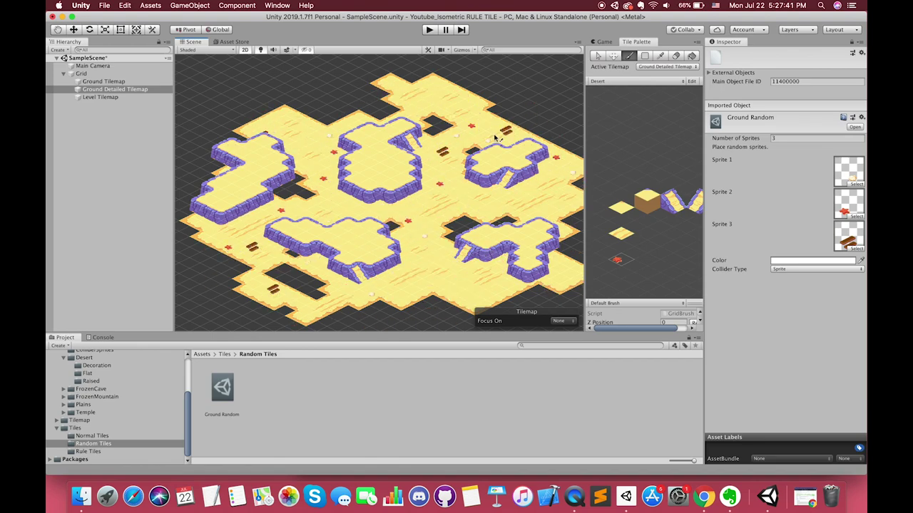
{"action": "left_click", "coordinate": [569, 275]}
{"action": "left_click", "coordinate": [444, 296]}
{"action": "left_click", "coordinate": [485, 300]}
{"action": "left_click", "coordinate": [432, 251]}
{"action": "scroll", "coordinate": [388, 207], "scroll_direction": "up", "scroll_amount": 7}
{"action": "left_click", "coordinate": [325, 91]}
{"action": "scroll", "coordinate": [418, 149], "scroll_direction": "down", "scroll_amount": 5}
{"action": "left_click", "coordinate": [424, 126]}
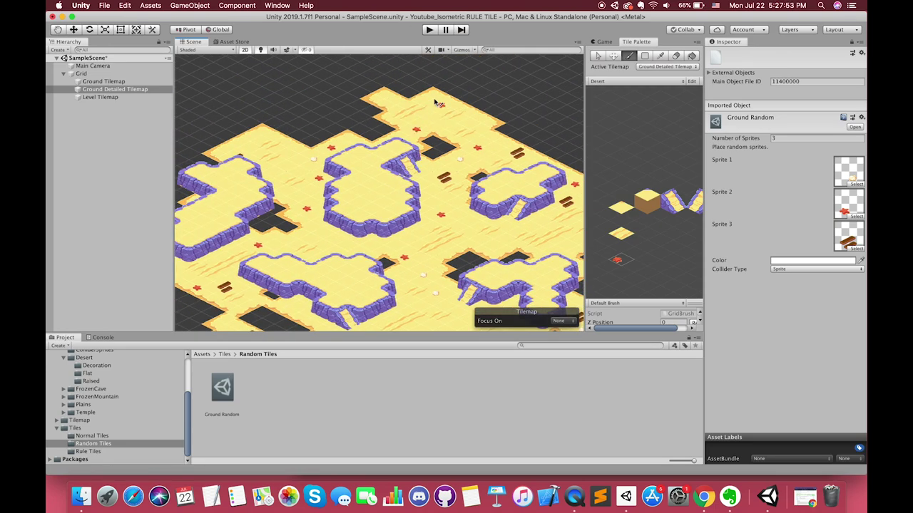
{"action": "scroll", "coordinate": [408, 214], "scroll_direction": "up", "scroll_amount": 3}
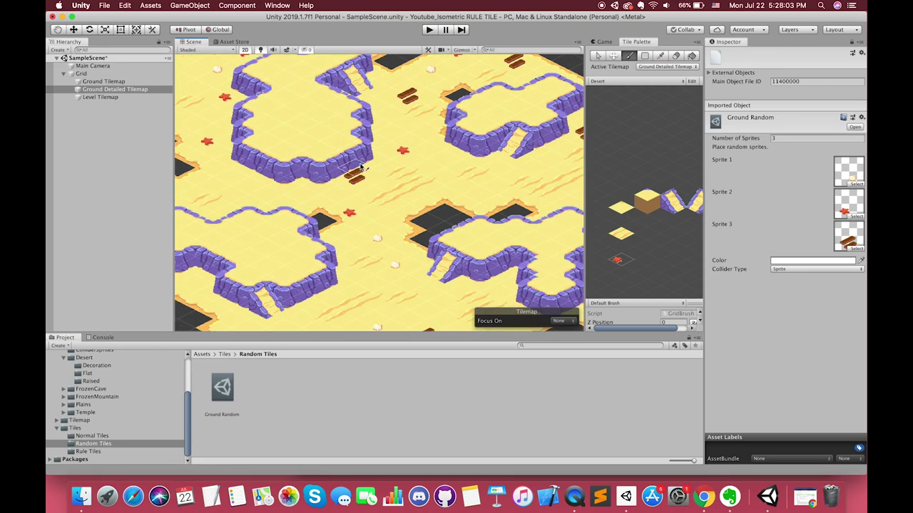
{"action": "scroll", "coordinate": [361, 168], "scroll_direction": "down", "scroll_amount": 2}
{"action": "middle_click_drag", "start_coordinate": [364, 209], "coordinate": [404, 208]}
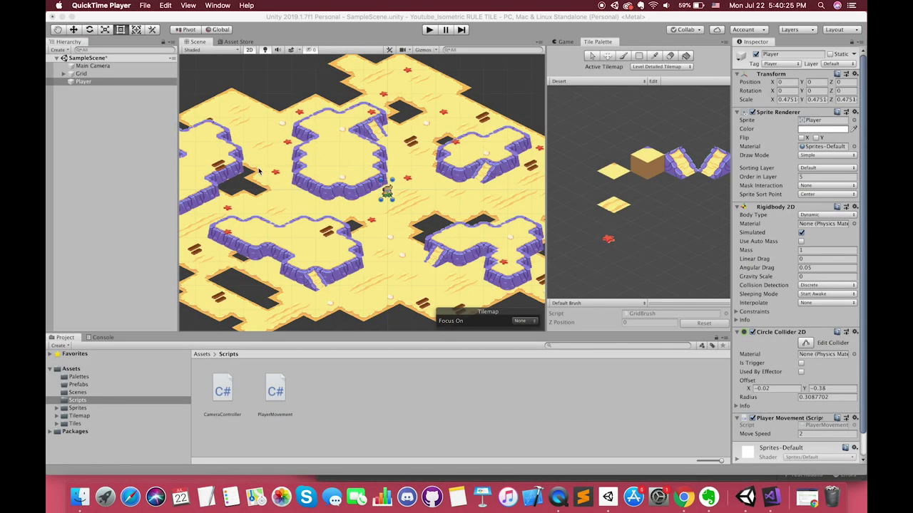
Examine the Player object's sprite asset, its Order in Layer and its Rigidbody 2D gravity scale
{"action": "left_click", "coordinate": [81, 81]}
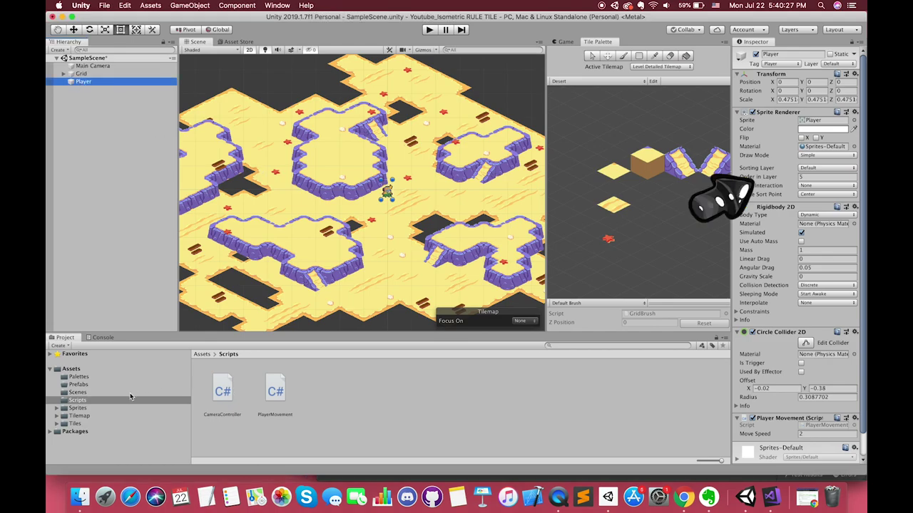
{"action": "left_click", "coordinate": [72, 369]}
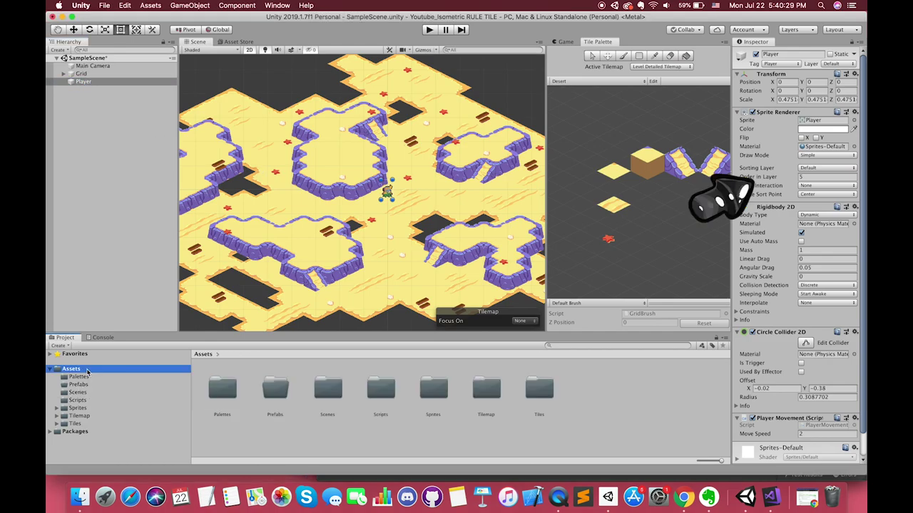
{"action": "left_click", "coordinate": [77, 408]}
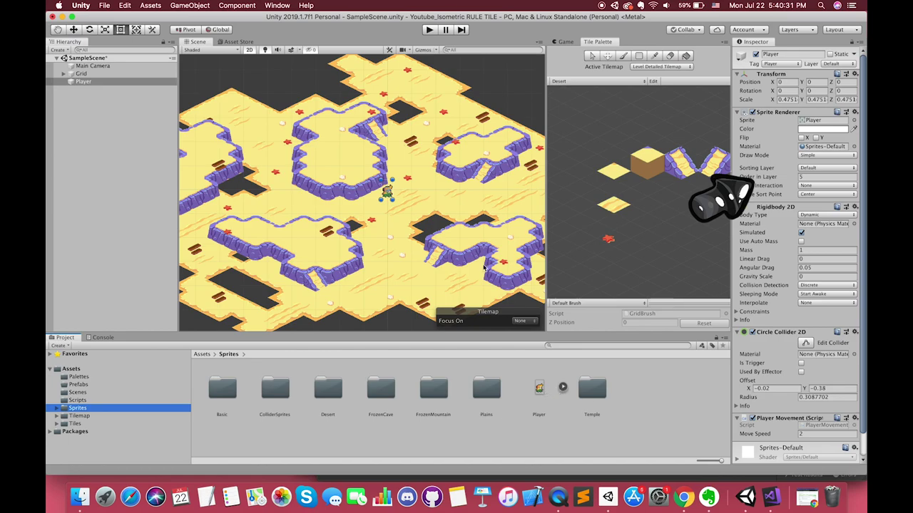
{"action": "left_click", "coordinate": [801, 176]}
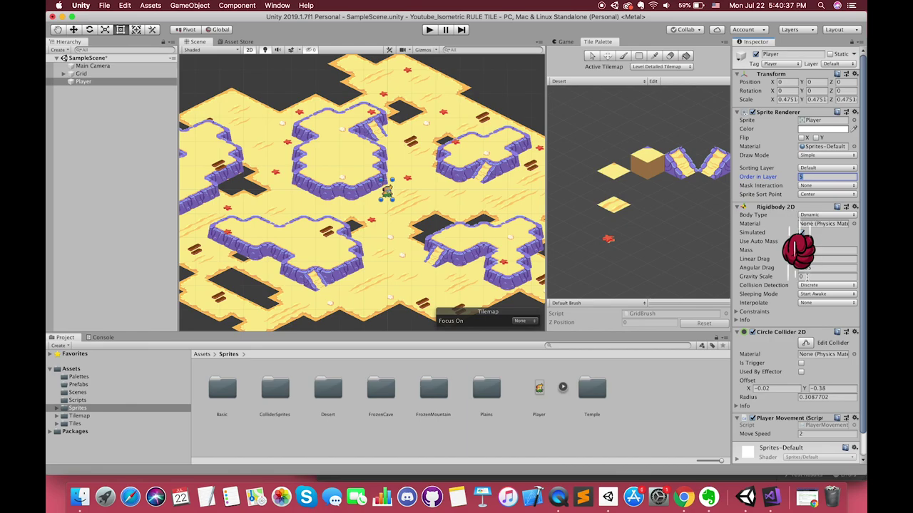
{"action": "left_click", "coordinate": [798, 277]}
{"action": "left_click", "coordinate": [775, 208]}
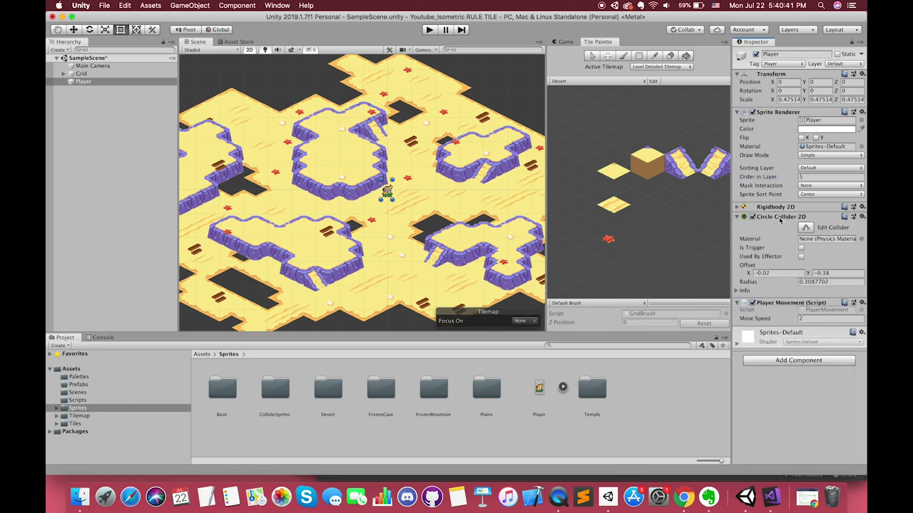
Examine the shape and placement of the Player's Circle Collider 2D in the scene
{"action": "scroll", "coordinate": [459, 217], "scroll_direction": "up", "scroll_amount": 5}
{"action": "left_click", "coordinate": [804, 228]}
{"action": "scroll", "coordinate": [396, 190], "scroll_direction": "up", "scroll_amount": 4}
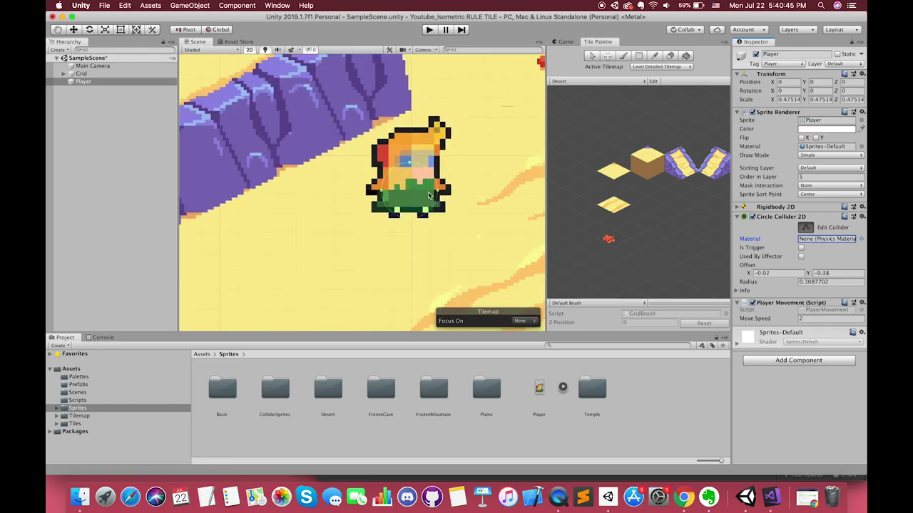
{"action": "scroll", "coordinate": [396, 190], "scroll_direction": "down", "scroll_amount": 6}
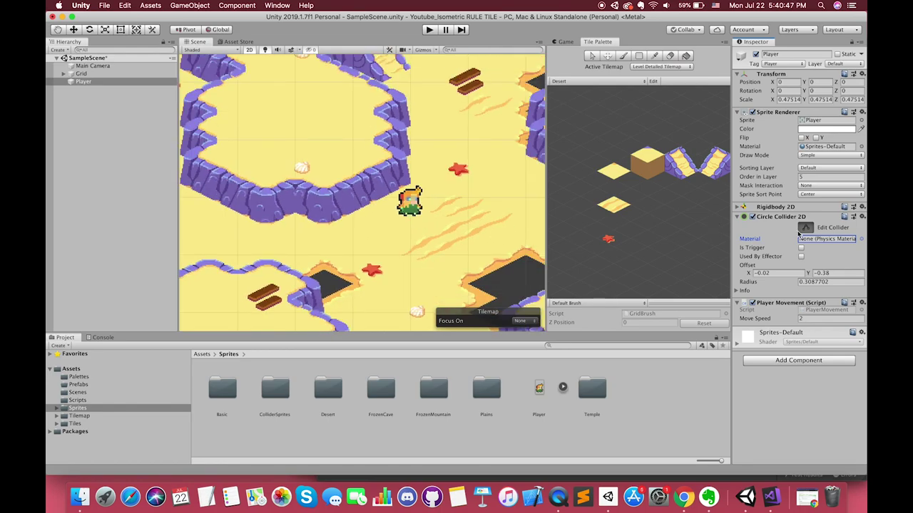
{"action": "left_click", "coordinate": [807, 228]}
{"action": "left_click", "coordinate": [780, 218]}
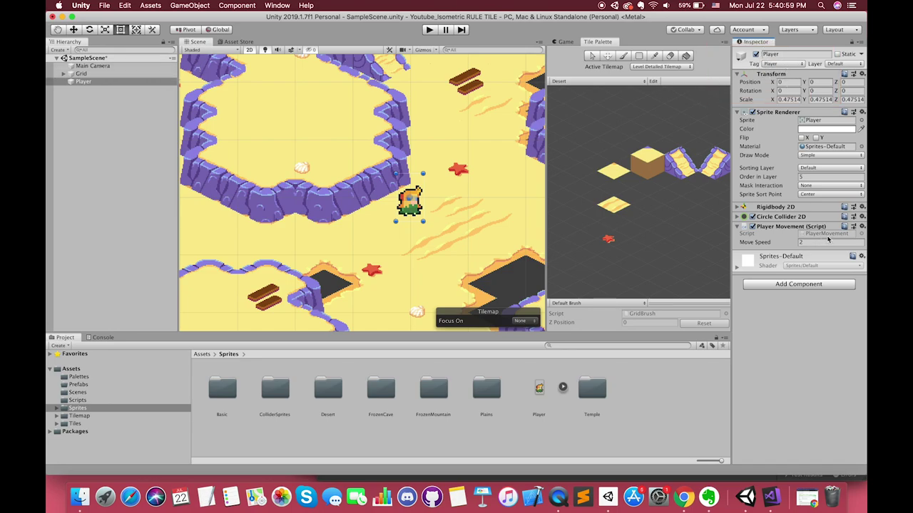
Open the Player's PlayerMovement script in Visual Studio and enlarge the code text to read it
{"action": "double_click", "coordinate": [813, 233]}
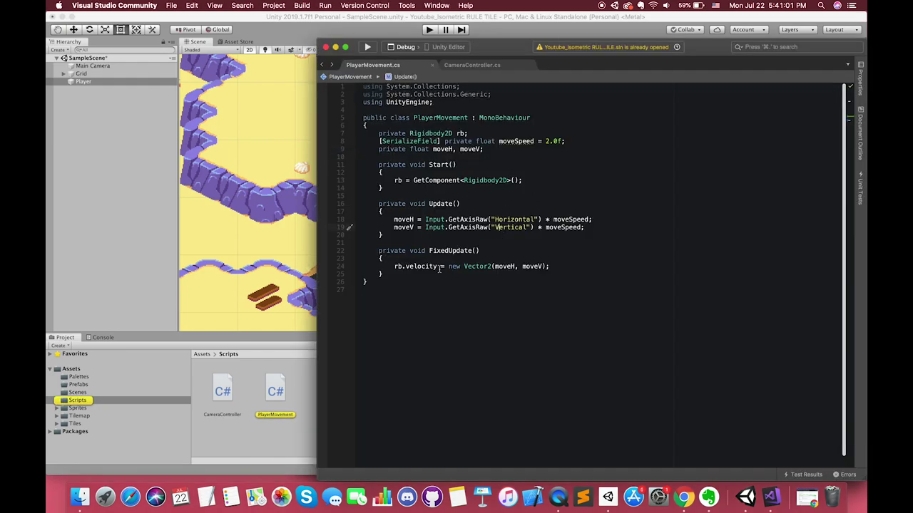
{"action": "key", "text": "super+equal"}
{"action": "key", "text": "super+equal"}
{"action": "key", "text": "super+equal"}
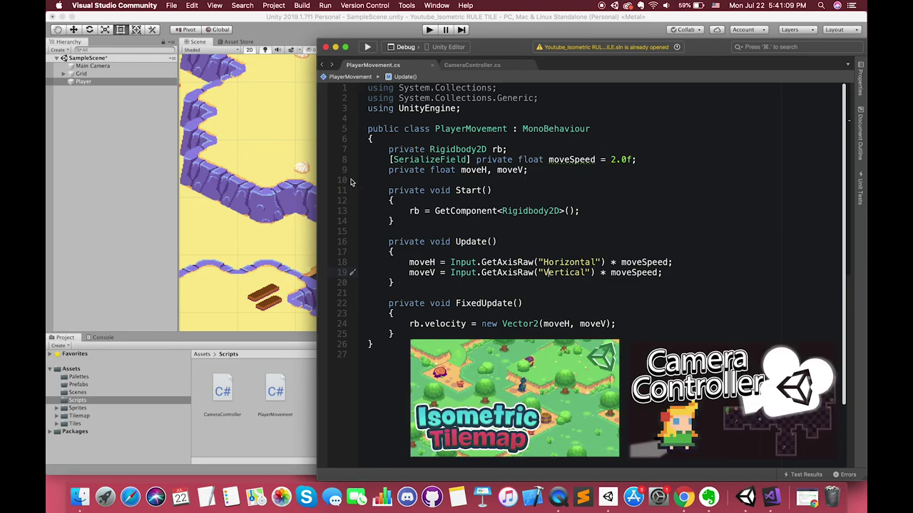
Back in Unity, check the Main Camera's Size against the Game view and examine the Player tag lookup in its CameraController script
{"action": "left_click", "coordinate": [116, 66]}
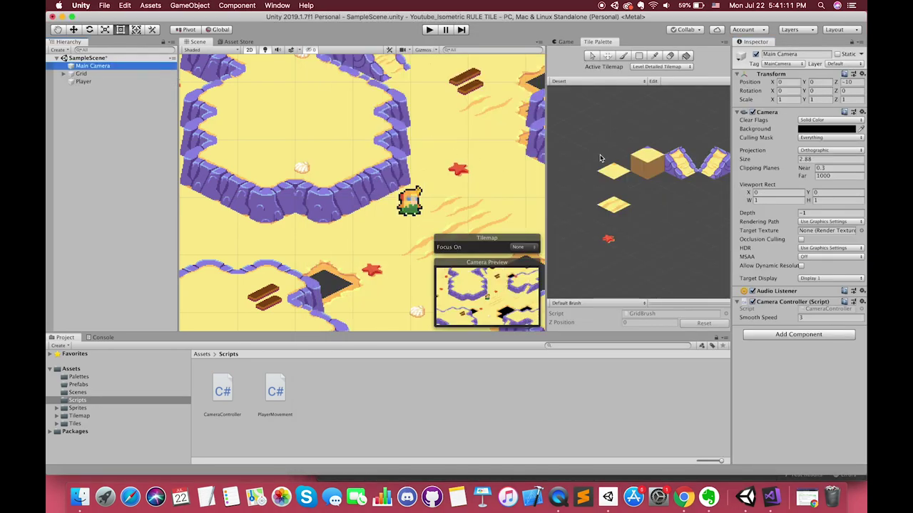
{"action": "left_click", "coordinate": [563, 42]}
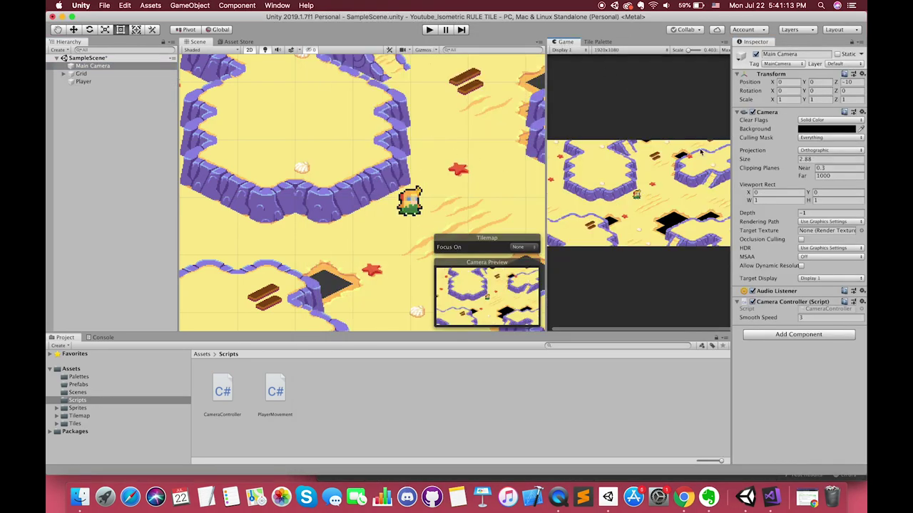
{"action": "mouse_move", "coordinate": [771, 160]}
{"action": "left_mouse_down"}
{"action": "mouse_move", "coordinate": [784, 159]}
{"action": "mouse_move", "coordinate": [748, 162]}
{"action": "mouse_move", "coordinate": [771, 162]}
{"action": "left_mouse_up"}
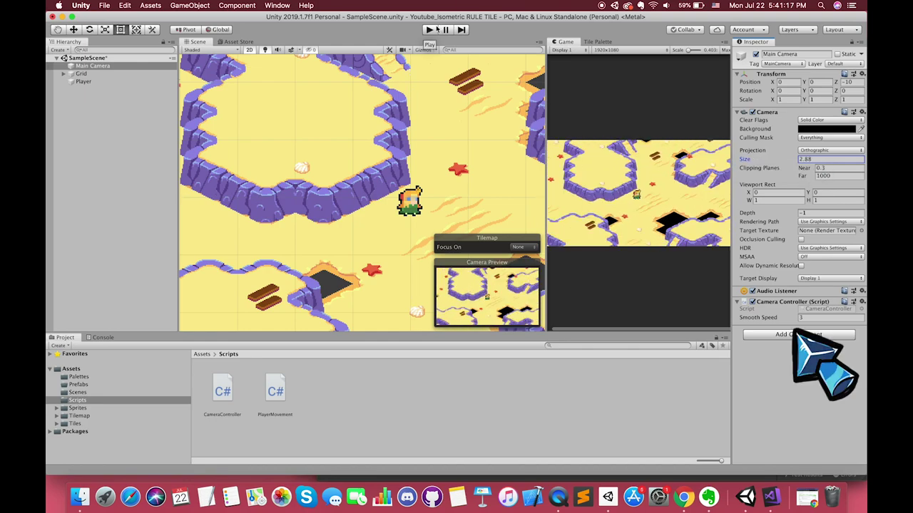
{"action": "double_click", "coordinate": [824, 308]}
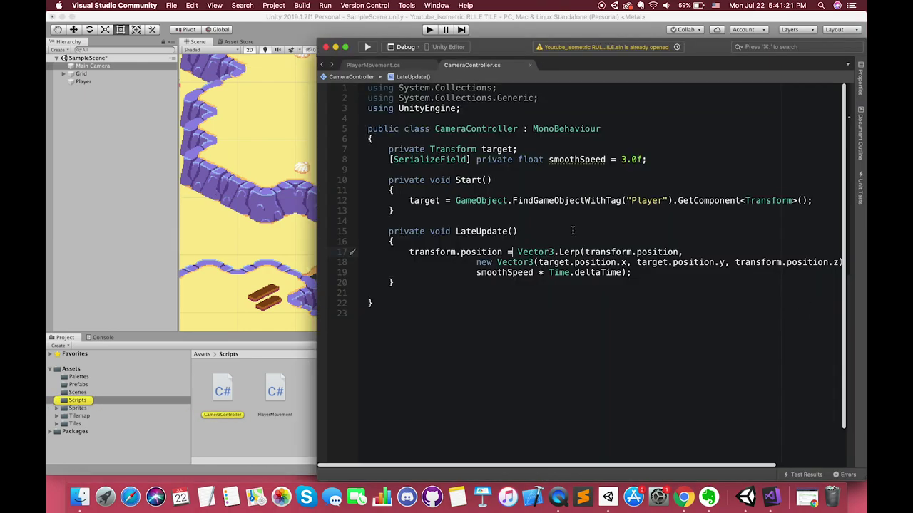
{"action": "double_click", "coordinate": [646, 200]}
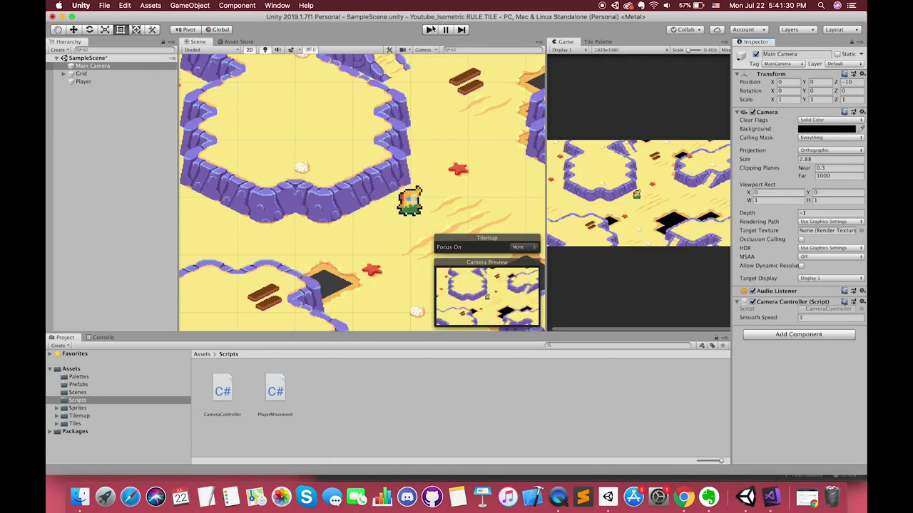
Run the game, walk the player around to test movement and the follow camera, and stop it
{"action": "left_click", "coordinate": [428, 29]}
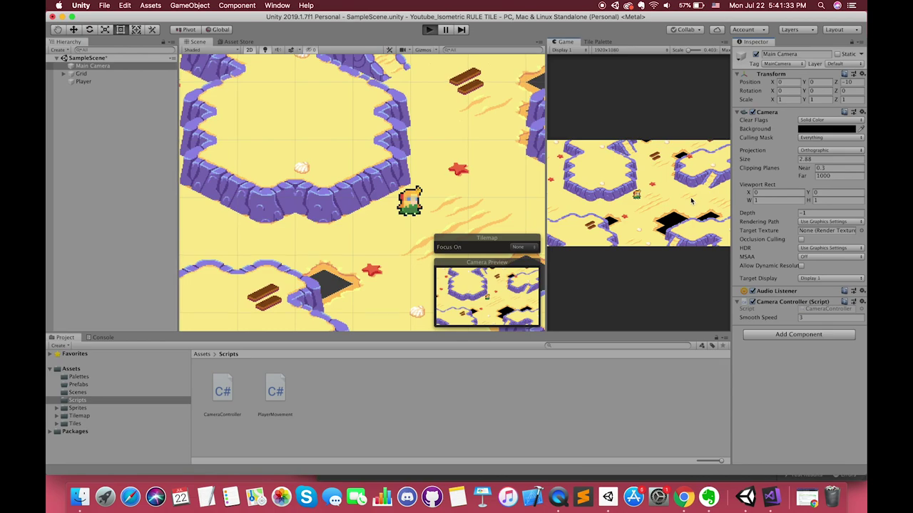
{"action": "key", "text": "Down"}
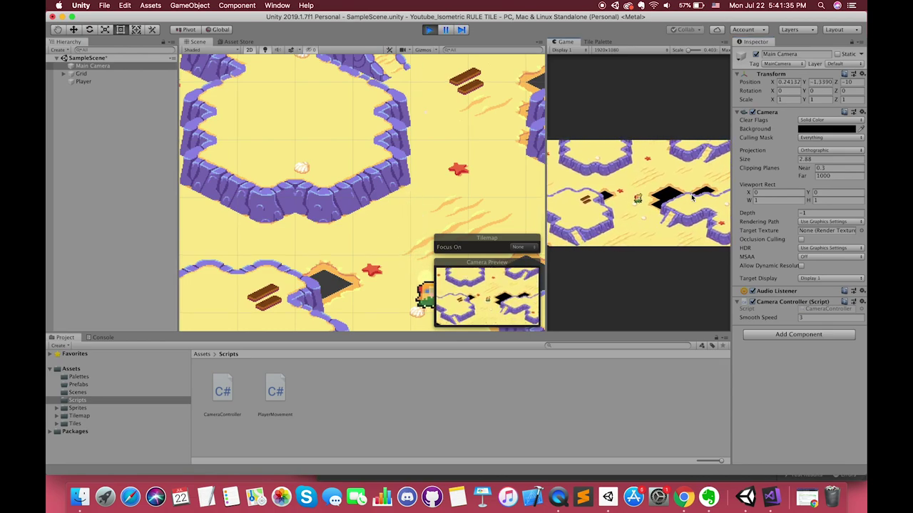
{"action": "key", "text": "Up"}
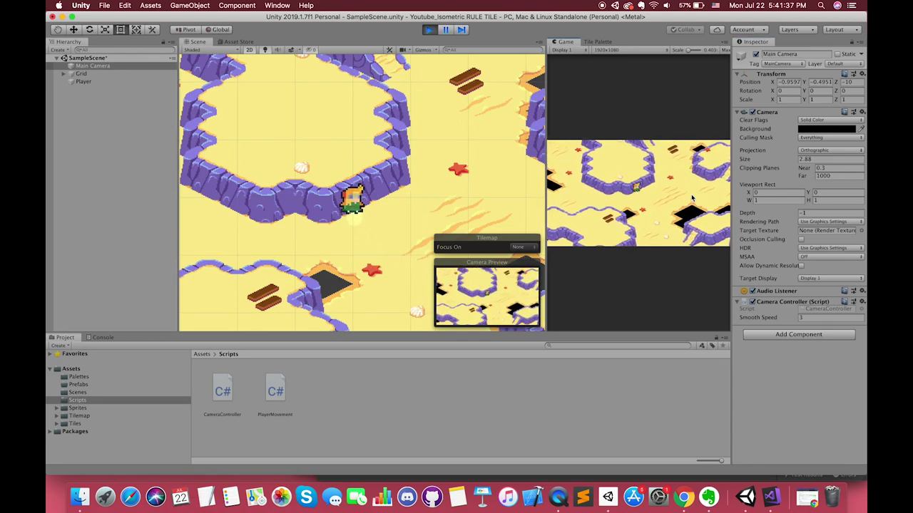
{"action": "key", "text": "Down"}
{"action": "key", "text": "Right"}
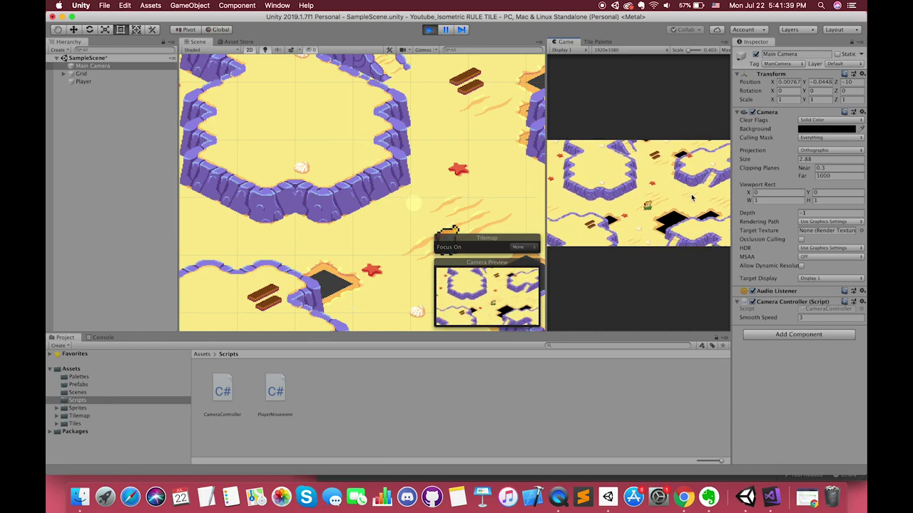
{"action": "key", "text": "super+p"}
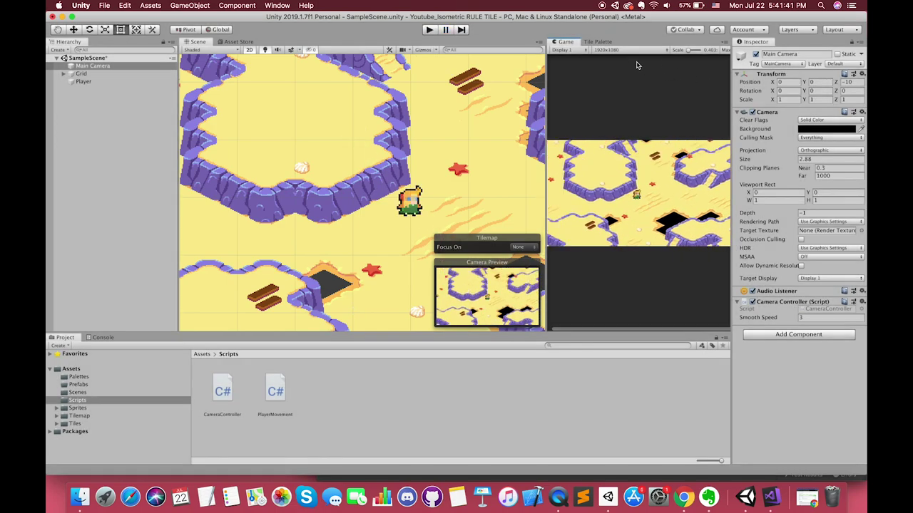
Create a new tile palette for the collider tiles named Colliders and save it to its folder
{"action": "left_click", "coordinate": [597, 42]}
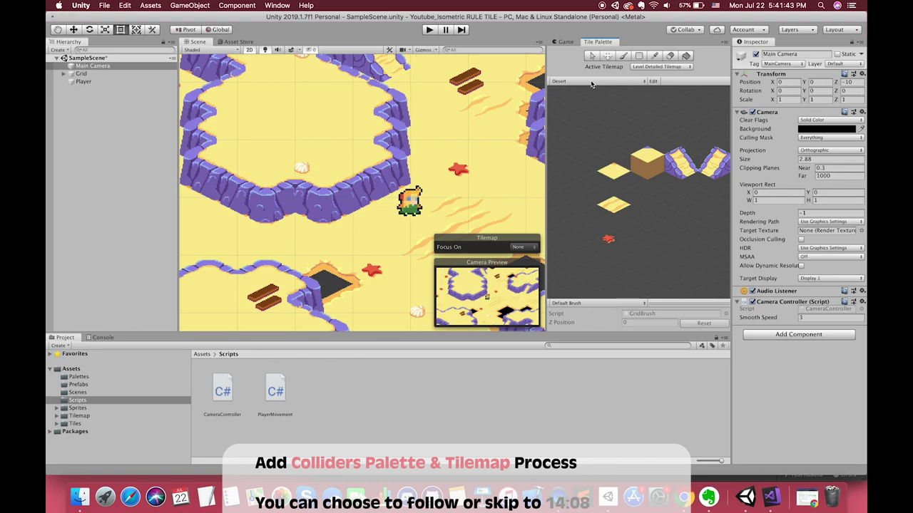
{"action": "left_click", "coordinate": [603, 81]}
{"action": "left_click", "coordinate": [611, 101]}
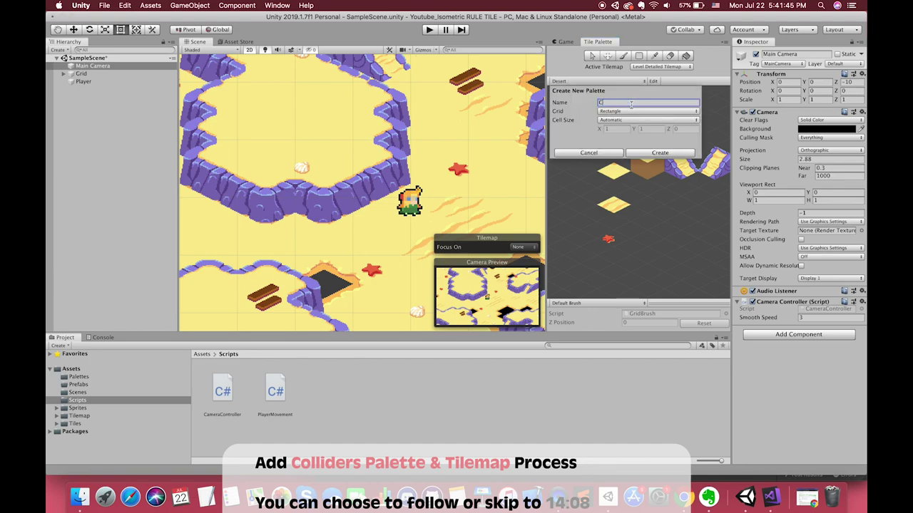
{"action": "left_click", "coordinate": [659, 153]}
{"action": "left_click", "coordinate": [625, 281]}
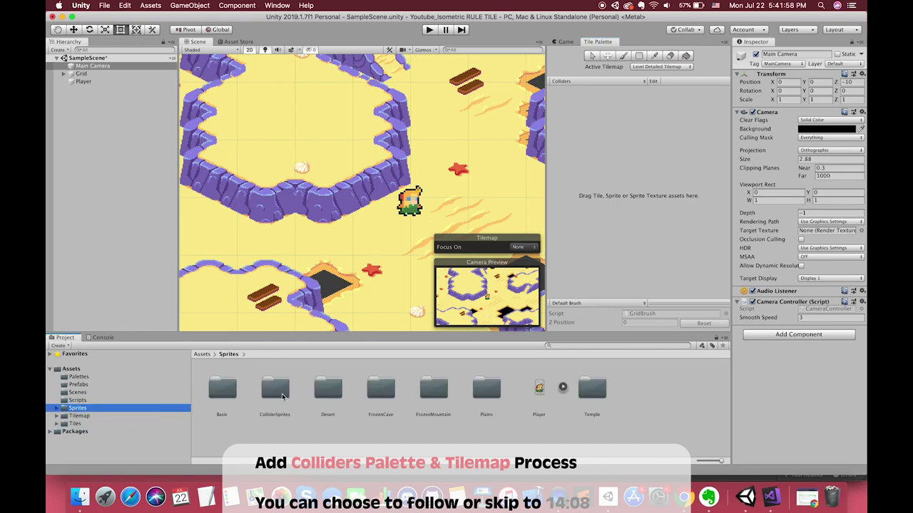
Add all sprites from the ColliderSprites folder to the Colliders palette, generating their tiles in a new Collider Tiles folder inside Tiles
{"action": "double_click", "coordinate": [282, 397]}
{"action": "key", "text": "super+a"}
{"action": "left_click_drag", "start_coordinate": [282, 420], "coordinate": [637, 195]}
{"action": "left_click", "coordinate": [407, 220]}
{"action": "left_click", "coordinate": [289, 283]}
{"action": "type", "text": "Collider"}
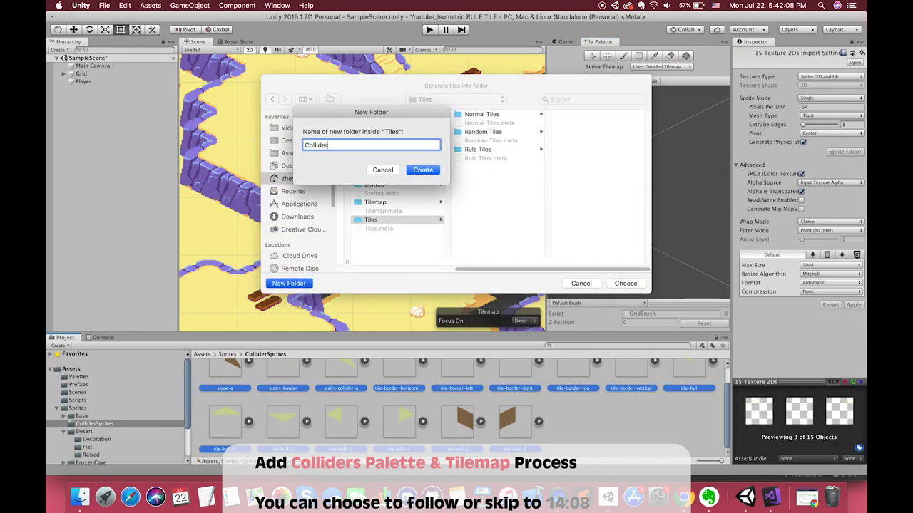
{"action": "type", "text": " Tiles"}
{"action": "key", "text": "Return"}
{"action": "key", "text": "Return"}
Enlarge the palette view, open the Colliders palette prefab, and move the tile-border-left tile away from the other collider tiles
{"action": "left_click_drag", "start_coordinate": [545, 154], "coordinate": [372, 214]}
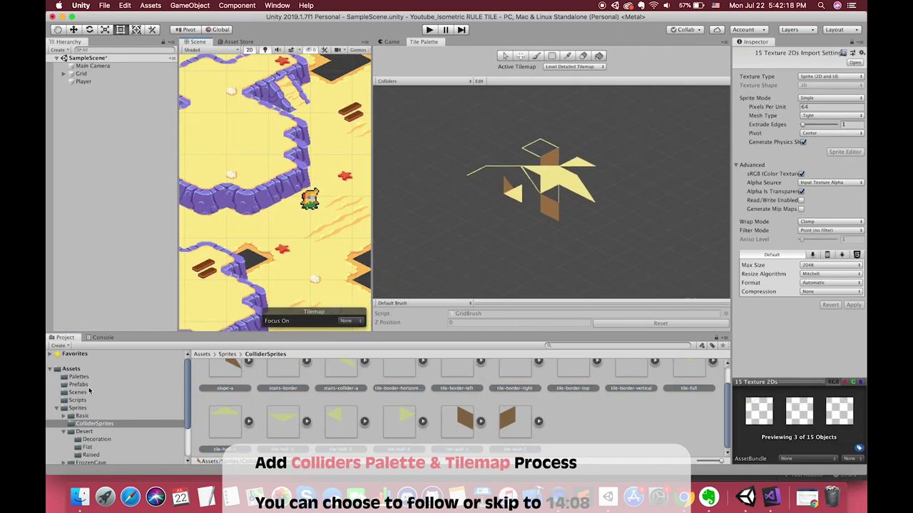
{"action": "left_click", "coordinate": [463, 192]}
{"action": "left_click", "coordinate": [78, 377]}
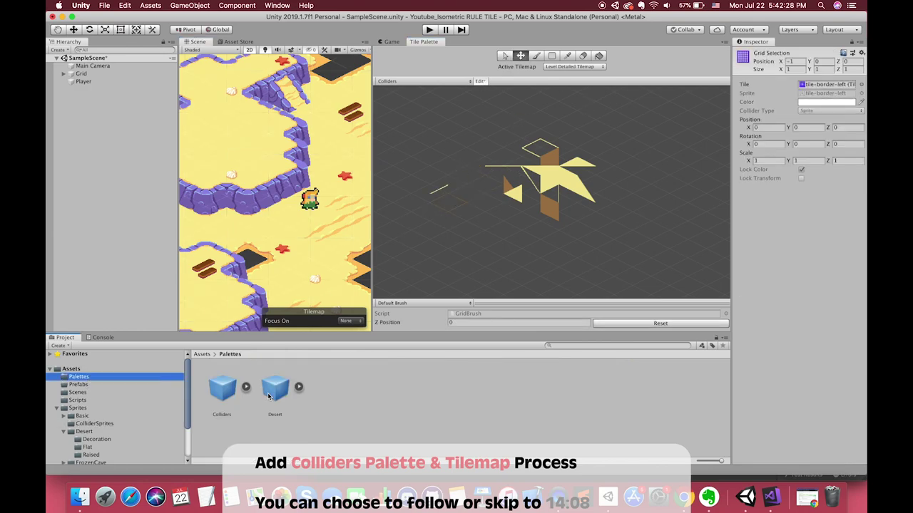
{"action": "double_click", "coordinate": [222, 389]}
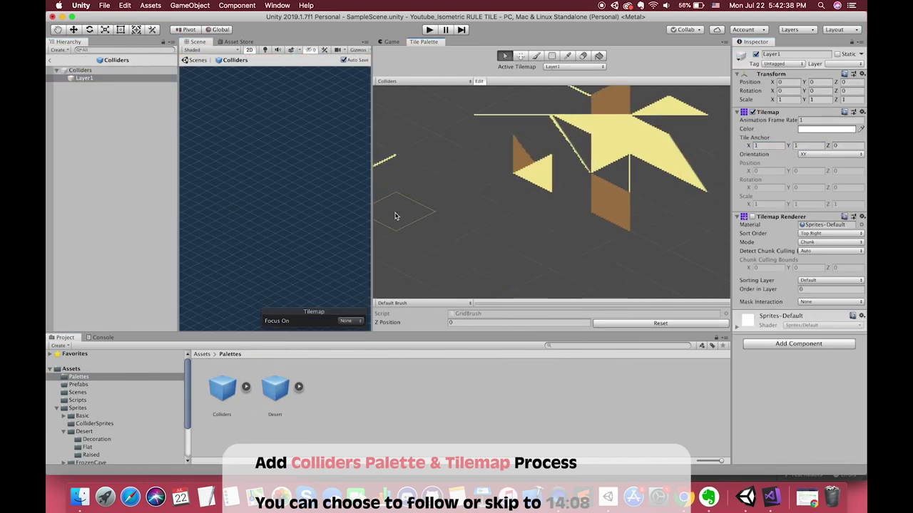
{"action": "scroll", "coordinate": [471, 178], "scroll_direction": "down", "scroll_amount": 3}
{"action": "left_click", "coordinate": [478, 223]}
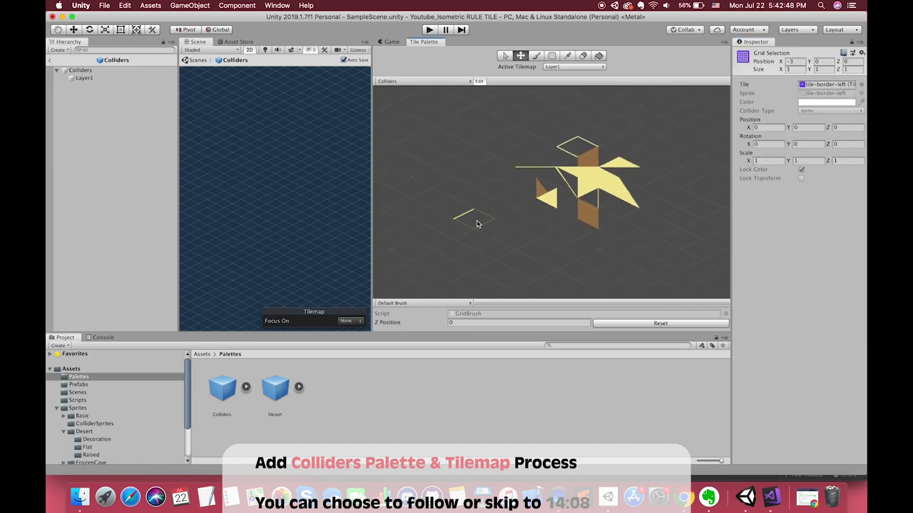
Move the full tile and the first half tiles, including tile-half-1, apart from the overlapping tiles in the Colliders palette
{"action": "left_click", "coordinate": [574, 172]}
{"action": "left_click_drag", "start_coordinate": [574, 173], "coordinate": [472, 160]}
{"action": "left_click", "coordinate": [607, 181]}
{"action": "left_click_drag", "start_coordinate": [607, 181], "coordinate": [482, 128]}
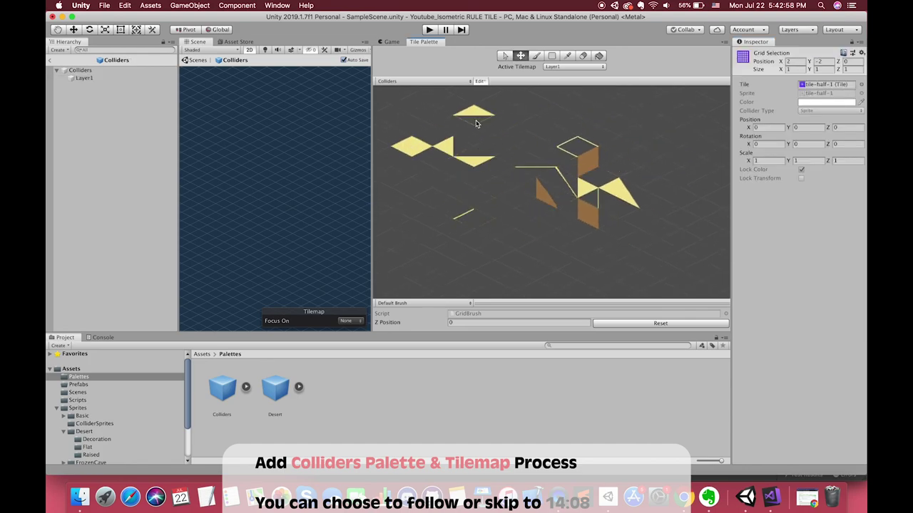
Spread out the remaining half, border, slope and wall tiles so each stands clear in the Colliders palette
{"action": "left_click", "coordinate": [565, 181]}
{"action": "left_click_drag", "start_coordinate": [565, 181], "coordinate": [648, 160]}
{"action": "left_click", "coordinate": [617, 189]}
{"action": "left_click_drag", "start_coordinate": [617, 190], "coordinate": [660, 127]}
{"action": "left_click", "coordinate": [598, 198]}
{"action": "left_click_drag", "start_coordinate": [598, 198], "coordinate": [623, 132]}
{"action": "left_click", "coordinate": [540, 196]}
{"action": "left_click_drag", "start_coordinate": [591, 162], "coordinate": [520, 225]}
{"action": "left_click", "coordinate": [595, 205]}
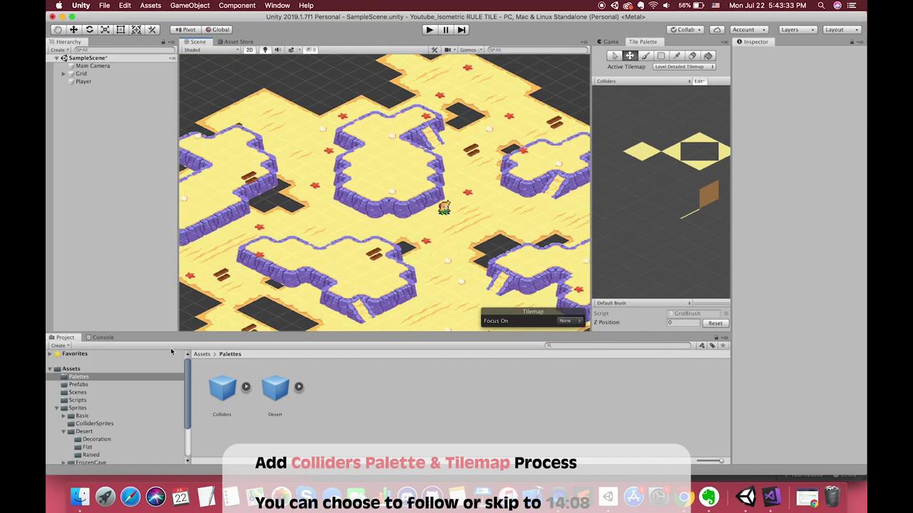
Create a new material named Colliders in the Assets folder
{"action": "left_click", "coordinate": [71, 368]}
{"action": "right_click", "coordinate": [608, 400]}
{"action": "mouse_move", "coordinate": [642, 258]}
{"action": "left_click", "coordinate": [745, 229]}
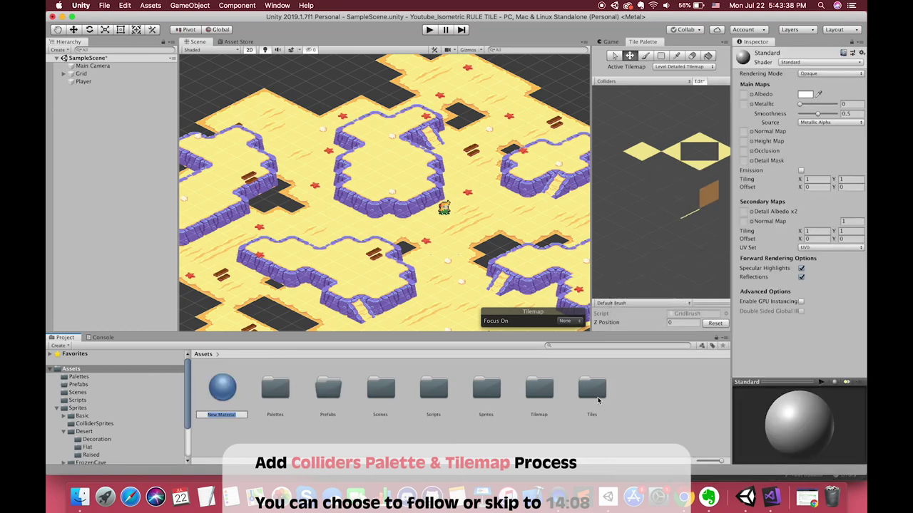
{"action": "type", "text": "Colliders"}
{"action": "key", "text": "Return"}
Compare the Order in Layer of the Grid's tilemaps and set the Player's Order in Layer to 5
{"action": "left_click", "coordinate": [64, 73]}
{"action": "left_click", "coordinate": [111, 104]}
{"action": "left_click", "coordinate": [83, 113]}
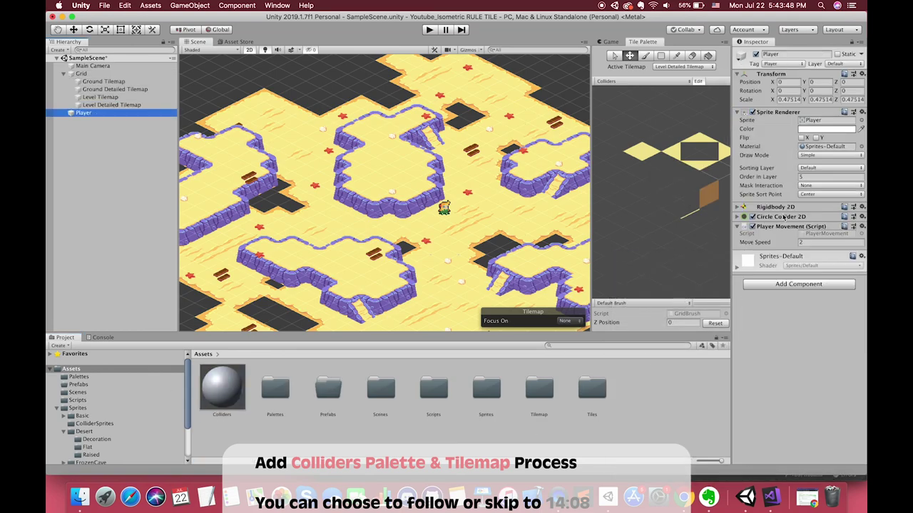
{"action": "left_click", "coordinate": [779, 207]}
{"action": "left_click", "coordinate": [104, 81]}
{"action": "left_click", "coordinate": [109, 89]}
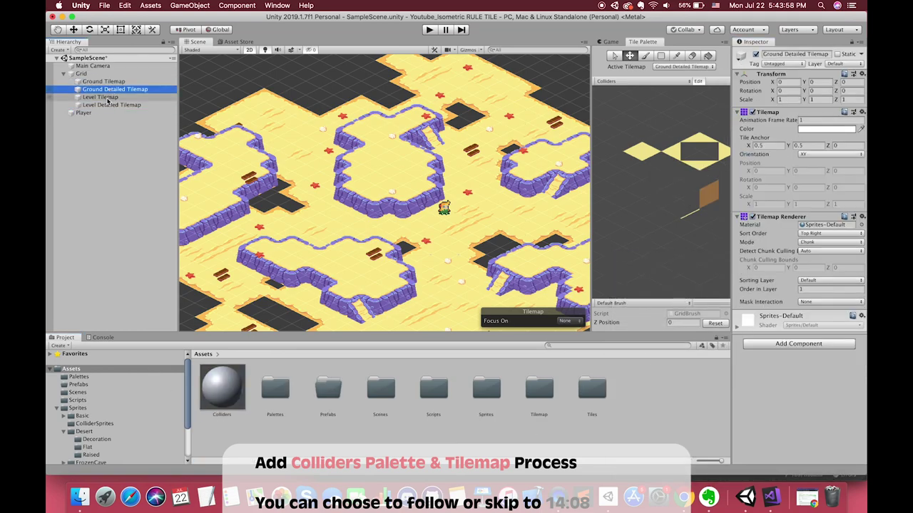
{"action": "left_click", "coordinate": [107, 97]}
{"action": "left_click", "coordinate": [106, 105]}
{"action": "left_click", "coordinate": [100, 114]}
{"action": "left_click", "coordinate": [821, 176]}
{"action": "type", "text": "5"}
Add a new tilemap under the Grid and rename it Collider Tilemap
{"action": "right_click", "coordinate": [84, 73]}
{"action": "mouse_move", "coordinate": [135, 180]}
{"action": "left_click", "coordinate": [196, 204]}
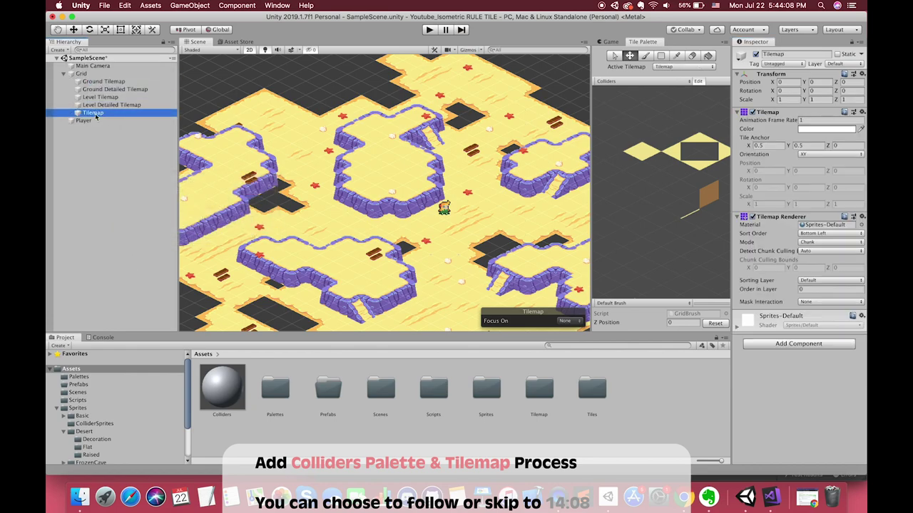
{"action": "left_click", "coordinate": [97, 115]}
{"action": "type", "text": "Collider Tilemap"}
{"action": "key", "text": "Return"}
Set the Collider Tilemap renderer's Order in Layer to 4 and its Mode to Individual
{"action": "left_click", "coordinate": [813, 289]}
{"action": "type", "text": "4"}
{"action": "left_click", "coordinate": [813, 242]}
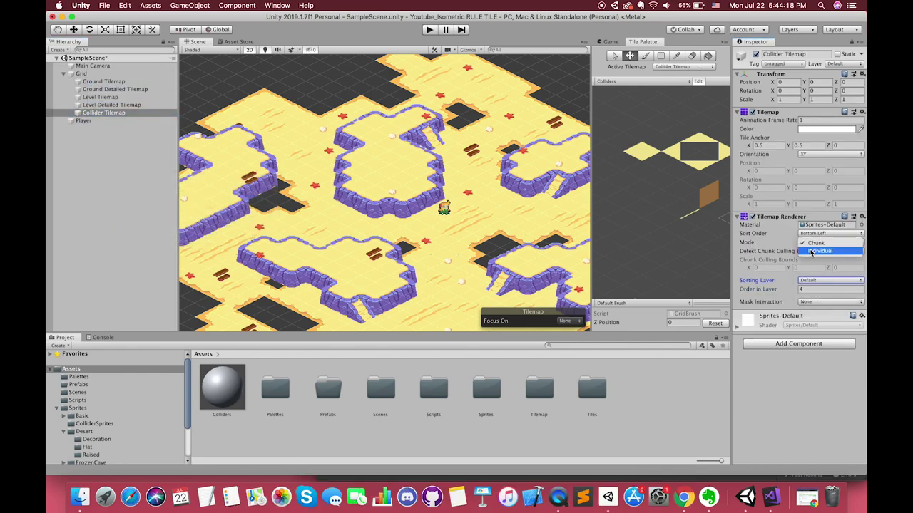
{"action": "left_click", "coordinate": [813, 251]}
Set the Collider Tilemap's tile anchor to X 1 and Y 1
{"action": "left_click", "coordinate": [807, 145]}
{"action": "type", "text": "1"}
{"action": "left_click", "coordinate": [768, 145]}
{"action": "type", "text": "1"}
{"action": "middle_click_drag", "start_coordinate": [506, 219], "coordinate": [486, 186]}
Set the Colliders material's shader to Sprites/Default and its tint to a translucent red
{"action": "left_click", "coordinate": [222, 391]}
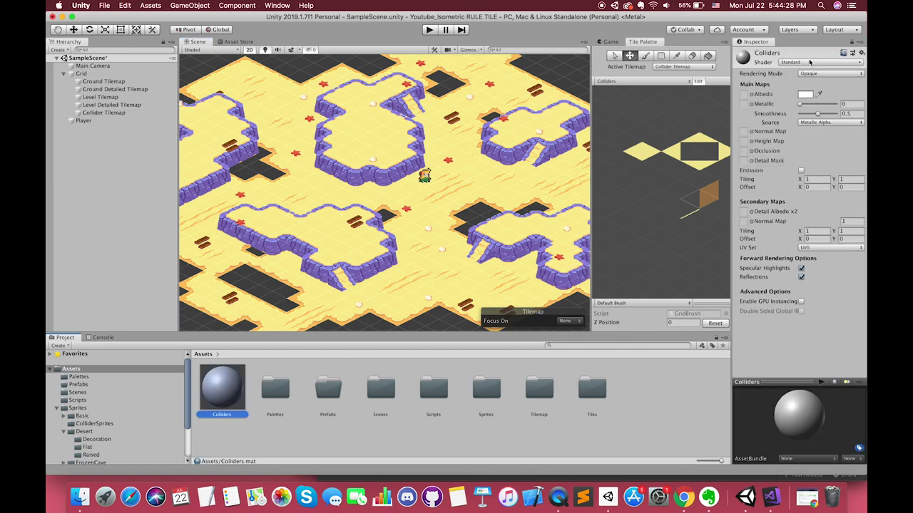
{"action": "left_click", "coordinate": [809, 62]}
{"action": "left_click", "coordinate": [770, 167]}
{"action": "left_click", "coordinate": [780, 94]}
{"action": "left_click", "coordinate": [844, 73]}
{"action": "left_click", "coordinate": [110, 74]}
{"action": "left_click", "coordinate": [97, 208]}
{"action": "left_click", "coordinate": [52, 16]}
Assign the Colliders material to the Collider Tilemap and set the tile anchors of it and the Level Detailed Tilemap to X 0, Y 0
{"action": "left_click", "coordinate": [104, 113]}
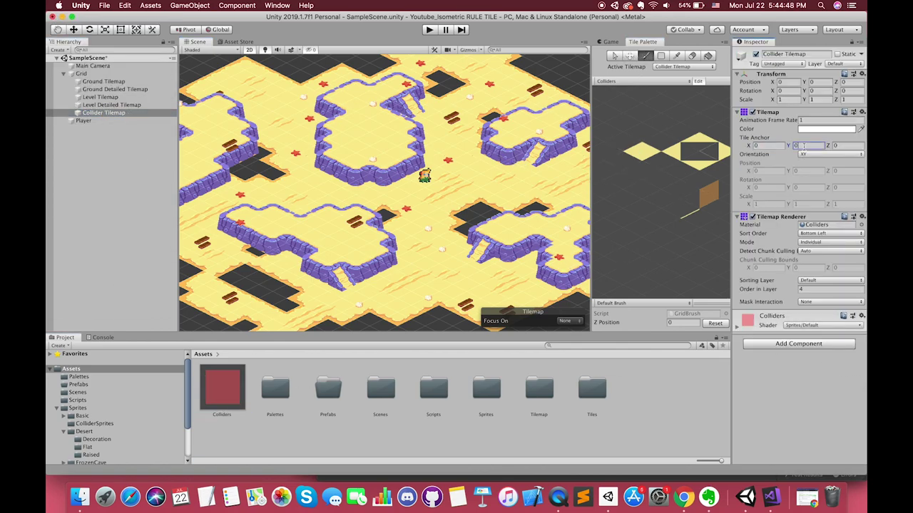
{"action": "middle_click_drag", "start_coordinate": [518, 149], "coordinate": [432, 151]}
{"action": "left_click", "coordinate": [112, 104]}
{"action": "left_click", "coordinate": [766, 146]}
{"action": "type", "text": "0"}
{"action": "key", "text": "Tab"}
{"action": "type", "text": "0"}
Set the Level Tilemap's tile anchor to X 0 and Y 0, and check the Ground Tilemap's tile anchor
{"action": "left_click", "coordinate": [100, 97]}
{"action": "left_click", "coordinate": [766, 145]}
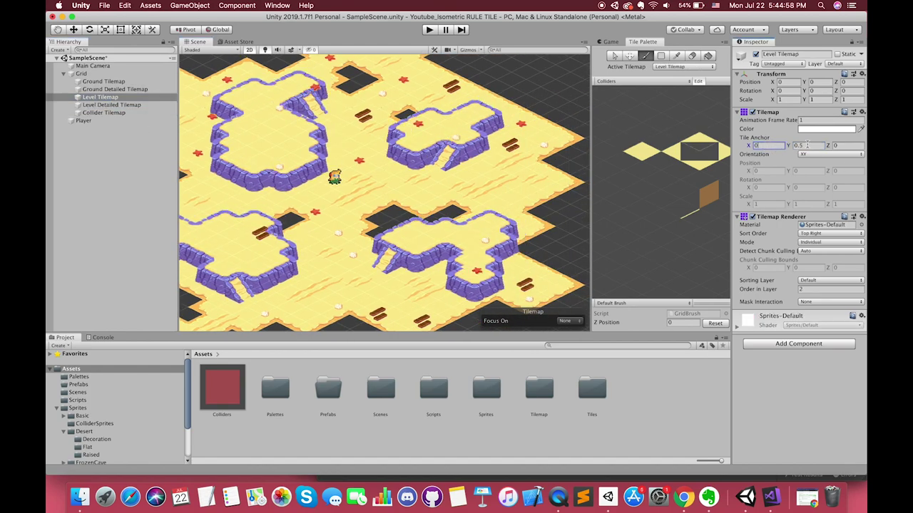
{"action": "left_click", "coordinate": [765, 146]}
{"action": "type", "text": "0"}
{"action": "key", "text": "Tab"}
{"action": "type", "text": "0"}
{"action": "left_click", "coordinate": [103, 81]}
{"action": "left_click", "coordinate": [767, 146]}
{"action": "type", "text": "0"}
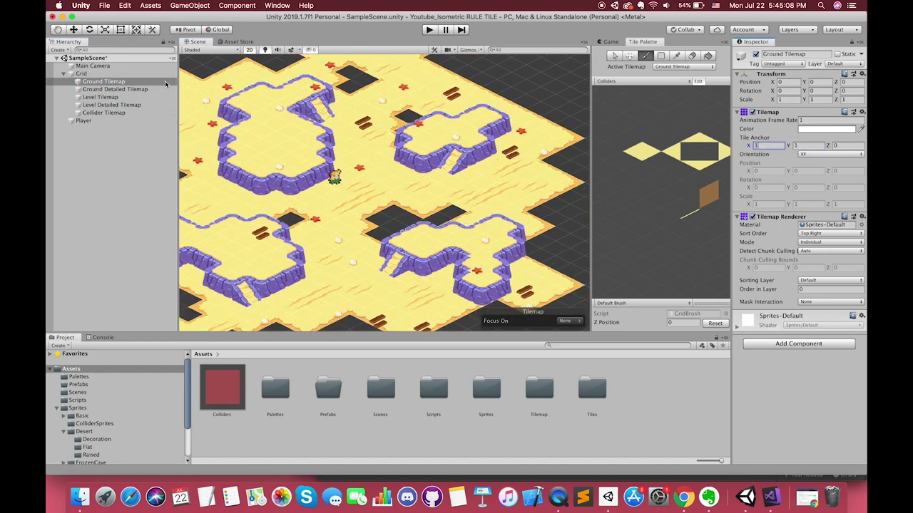
Pick the full collider tile and paint it on the Collider Tilemap over the plateau walls and the ground holes
{"action": "left_click", "coordinate": [84, 121]}
{"action": "left_click", "coordinate": [686, 166]}
{"action": "left_click", "coordinate": [103, 113]}
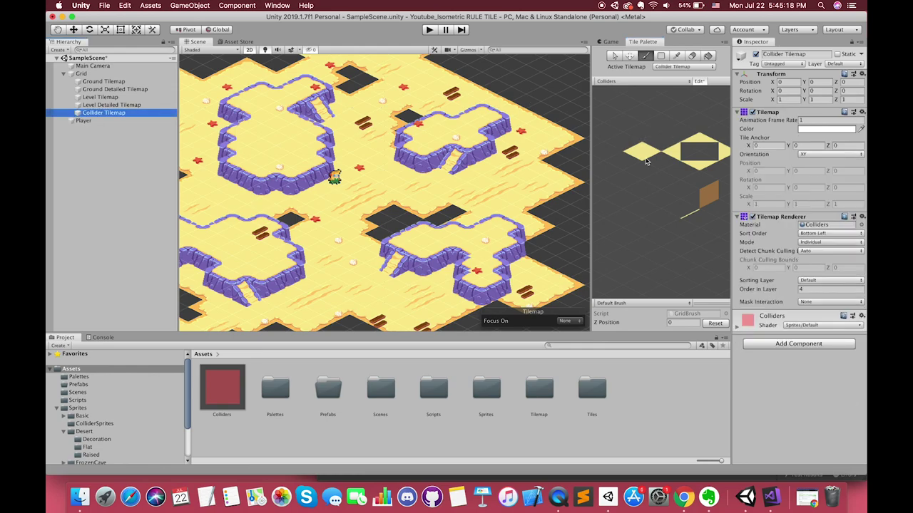
{"action": "left_click", "coordinate": [645, 160]}
{"action": "scroll", "coordinate": [645, 154], "scroll_direction": "down", "scroll_amount": 2}
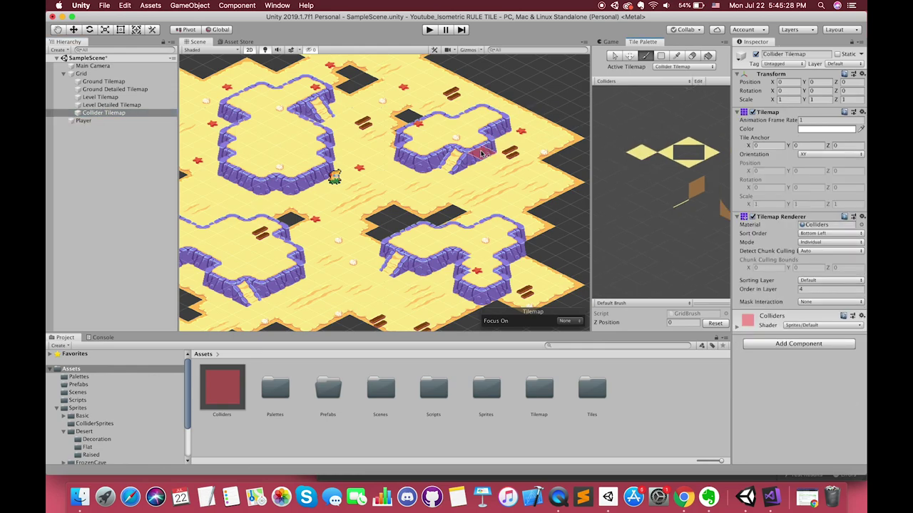
{"action": "scroll", "coordinate": [289, 227], "scroll_direction": "up", "scroll_amount": 5}
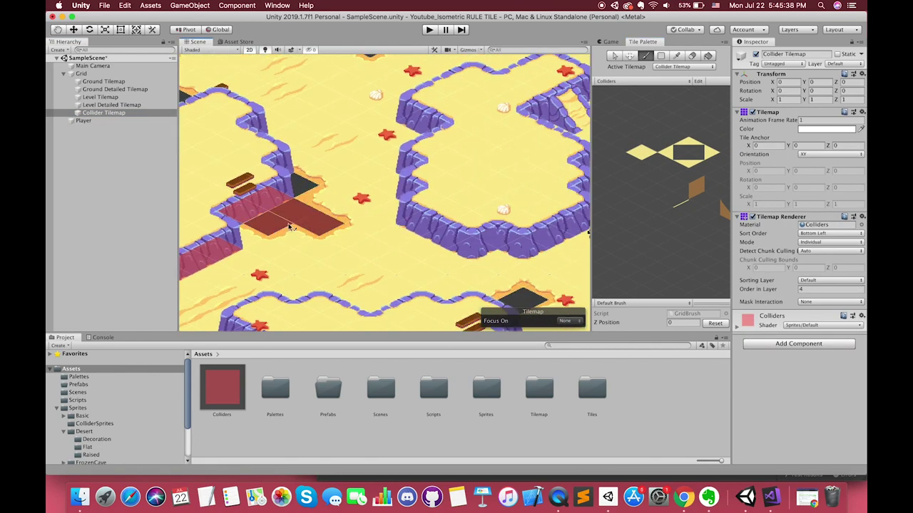
{"action": "scroll", "coordinate": [290, 226], "scroll_direction": "down", "scroll_amount": 4}
{"action": "scroll", "coordinate": [349, 194], "scroll_direction": "up", "scroll_amount": 2}
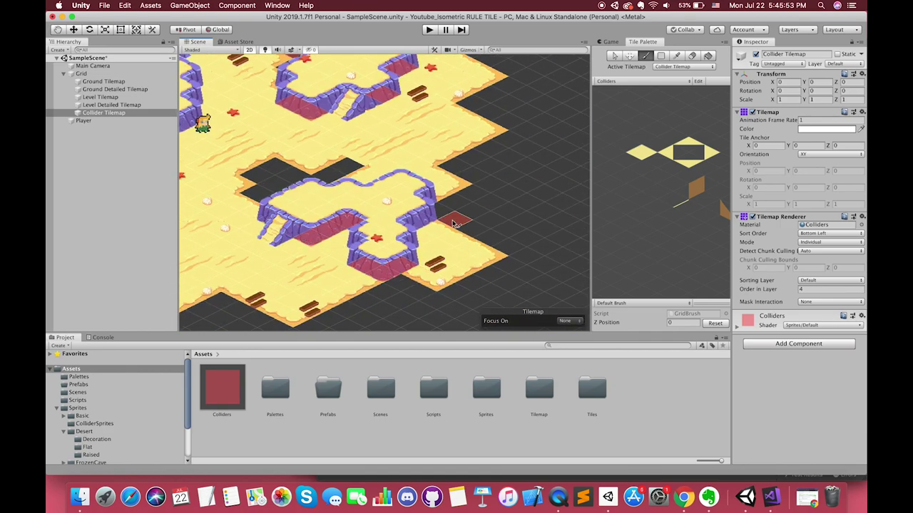
Undo the brushed border stroke and box-fill full collider tiles along the level's eastern and northeastern outer edge
{"action": "left_click_drag", "start_coordinate": [452, 222], "coordinate": [515, 256]}
{"action": "key", "text": "super+z"}
{"action": "left_click", "coordinate": [657, 55]}
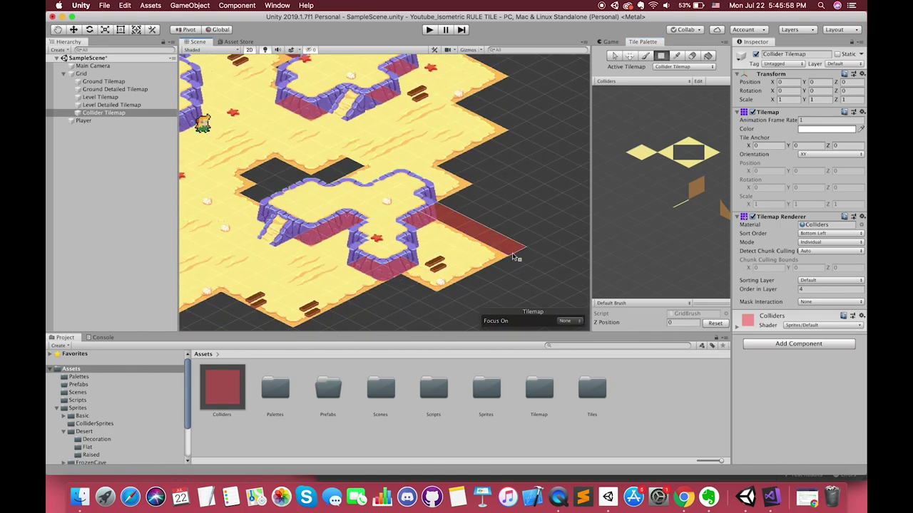
{"action": "left_click_drag", "start_coordinate": [449, 207], "coordinate": [490, 184]}
{"action": "mouse_move", "coordinate": [457, 167]}
{"action": "left_mouse_down"}
{"action": "mouse_move", "coordinate": [504, 144]}
{"action": "mouse_move", "coordinate": [471, 103]}
{"action": "left_mouse_up"}
{"action": "middle_click_drag", "start_coordinate": [492, 100], "coordinate": [543, 256]}
{"action": "left_click_drag", "start_coordinate": [543, 256], "coordinate": [575, 236]}
{"action": "left_click_drag", "start_coordinate": [382, 135], "coordinate": [554, 217]}
{"action": "left_click_drag", "start_coordinate": [290, 72], "coordinate": [392, 124]}
{"action": "middle_click_drag", "start_coordinate": [404, 130], "coordinate": [511, 188]}
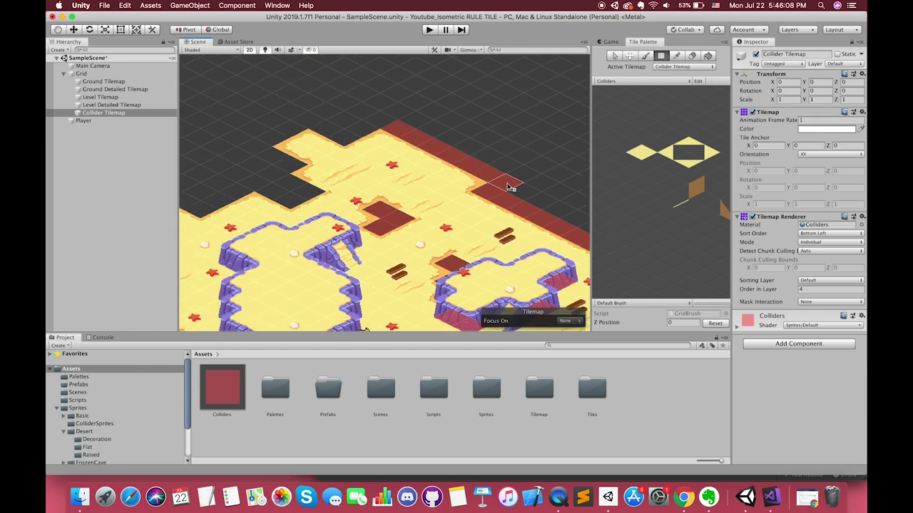
Box-fill full collider tiles along the stepped northern and northwestern outer edge of the level
{"action": "left_click_drag", "start_coordinate": [380, 120], "coordinate": [344, 138]}
{"action": "left_click_drag", "start_coordinate": [314, 122], "coordinate": [290, 164]}
{"action": "left_click_drag", "start_coordinate": [291, 200], "coordinate": [262, 184]}
{"action": "middle_click_drag", "start_coordinate": [263, 187], "coordinate": [503, 183]}
{"action": "left_click_drag", "start_coordinate": [503, 178], "coordinate": [440, 205]}
{"action": "left_click_drag", "start_coordinate": [440, 205], "coordinate": [261, 223]}
Continue box-filling full collider tiles down the level's western outer edge, past the western plateau
{"action": "middle_click_drag", "start_coordinate": [261, 223], "coordinate": [363, 142]}
{"action": "left_click_drag", "start_coordinate": [399, 159], "coordinate": [379, 207]}
{"action": "left_click_drag", "start_coordinate": [380, 207], "coordinate": [332, 254]}
{"action": "middle_click_drag", "start_coordinate": [329, 257], "coordinate": [334, 176]}
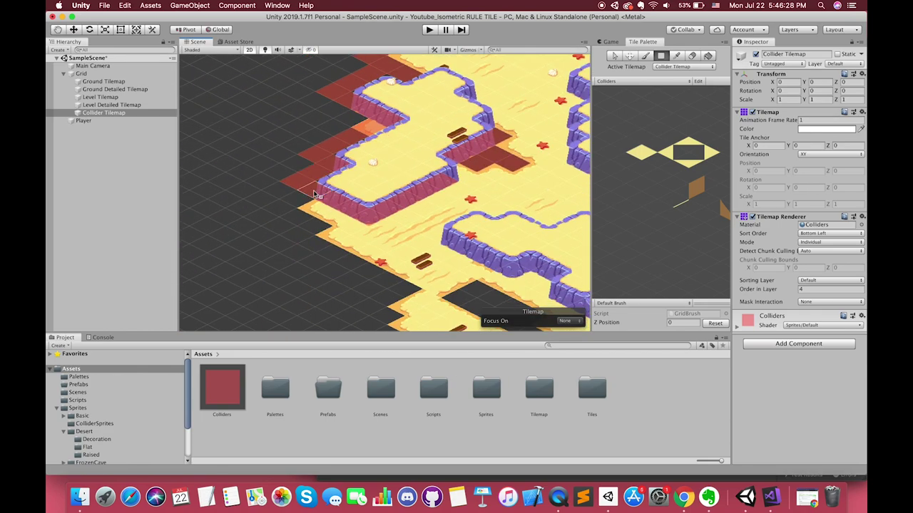
{"action": "left_click_drag", "start_coordinate": [315, 188], "coordinate": [278, 211]}
{"action": "left_click_drag", "start_coordinate": [279, 212], "coordinate": [315, 230]}
{"action": "middle_click_drag", "start_coordinate": [314, 229], "coordinate": [315, 183]}
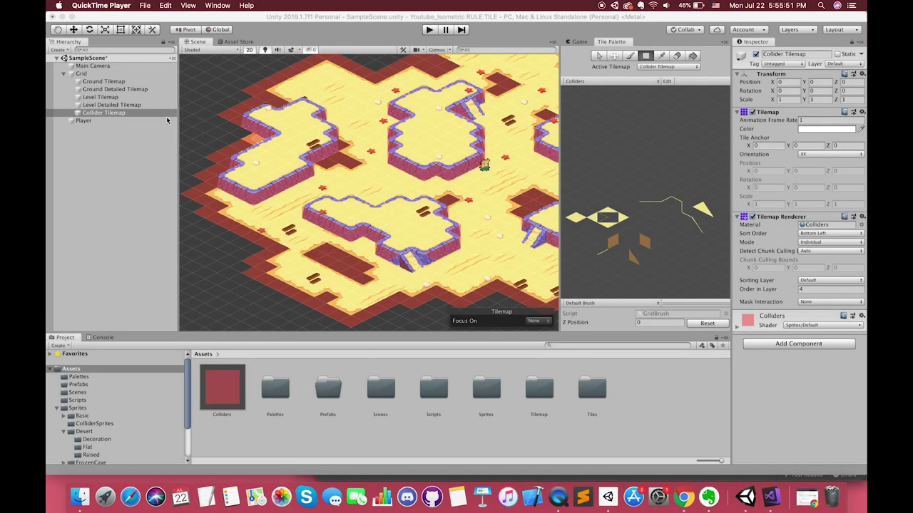
Add a Tilemap Collider 2D component to the Collider Tilemap
{"action": "left_click", "coordinate": [124, 112]}
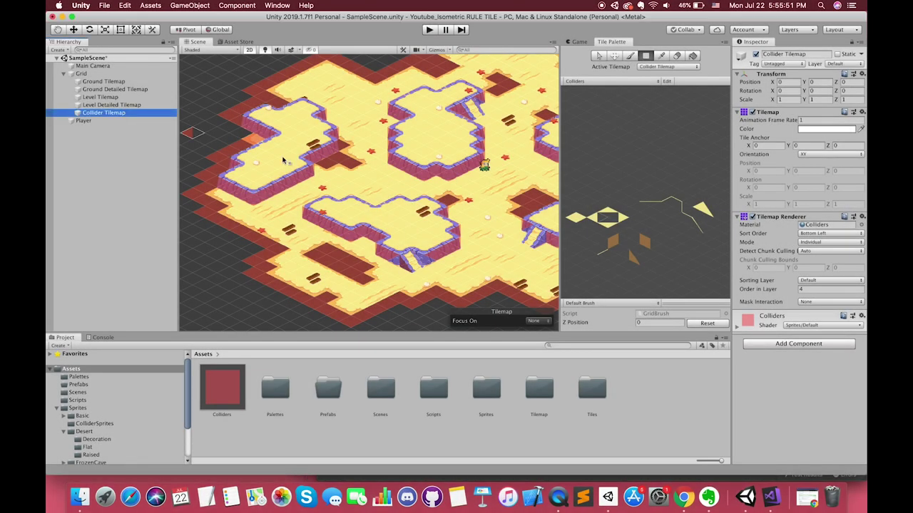
{"action": "middle_click_drag", "start_coordinate": [460, 203], "coordinate": [384, 204]}
{"action": "left_click", "coordinate": [788, 343]}
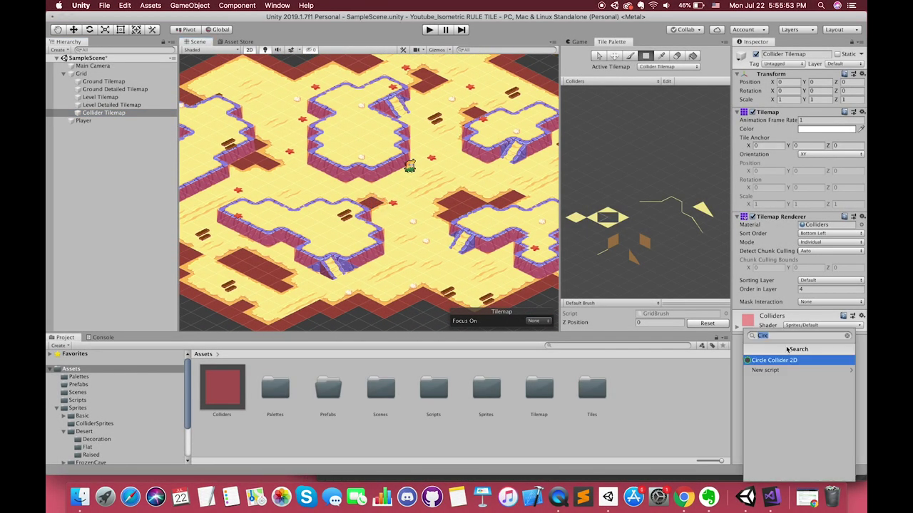
{"action": "type", "text": "tilema"}
{"action": "key", "text": "Down"}
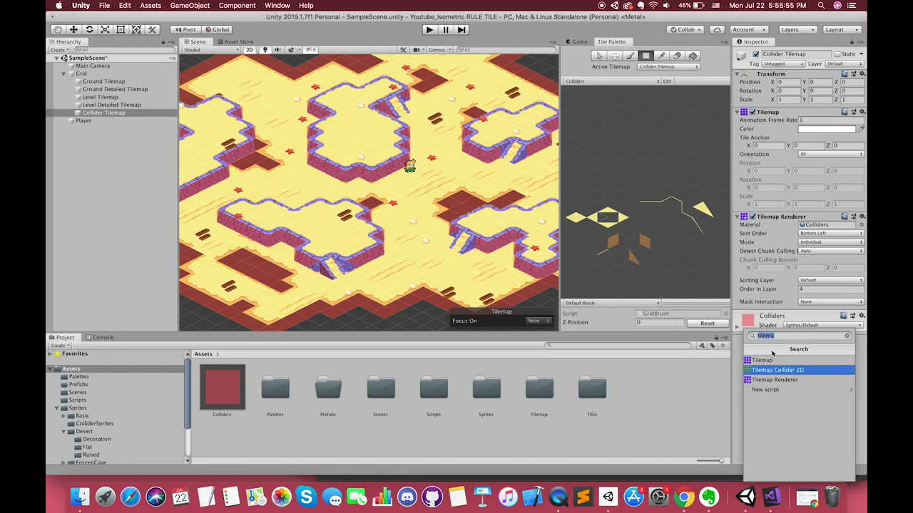
{"action": "key", "text": "Return"}
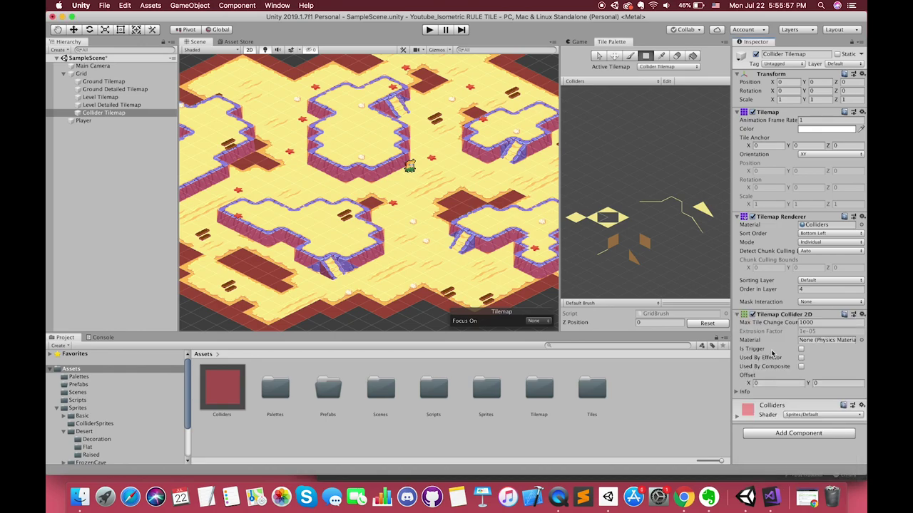
Add a Composite Collider 2D to the Collider Tilemap and enable Used By Composite on its Tilemap Collider 2D
{"action": "left_click", "coordinate": [796, 433]}
{"action": "type", "text": "c"}
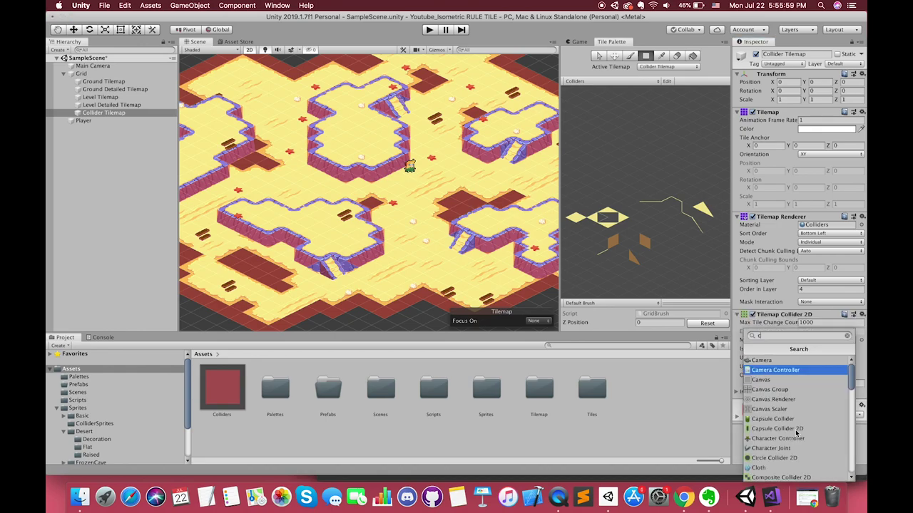
{"action": "type", "text": "om"}
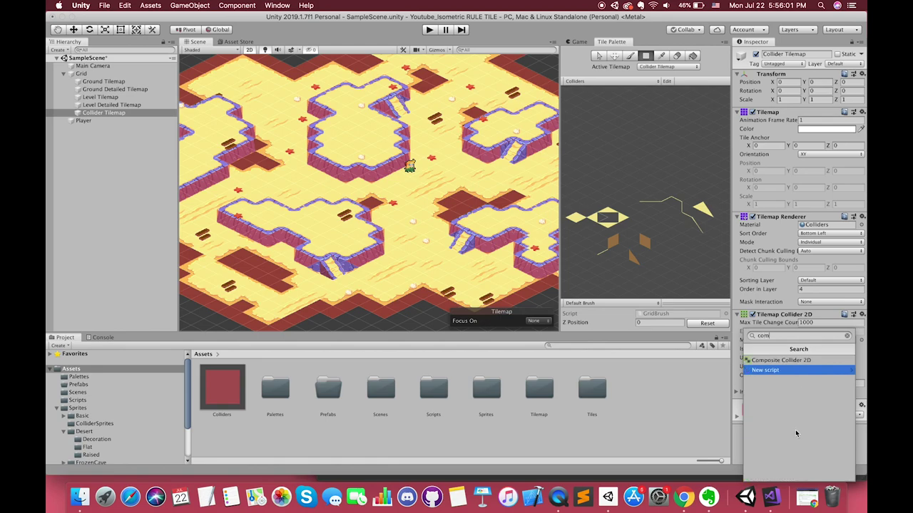
{"action": "type", "text": "po"}
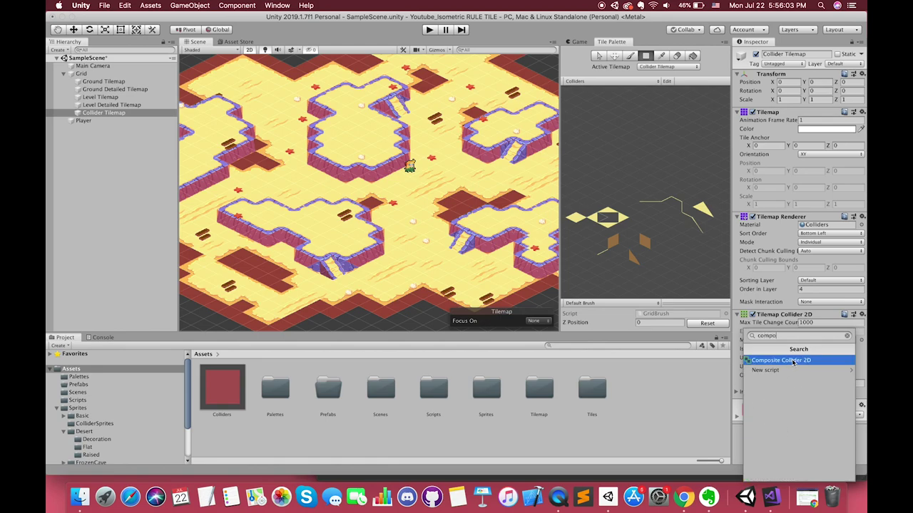
{"action": "left_click", "coordinate": [792, 361]}
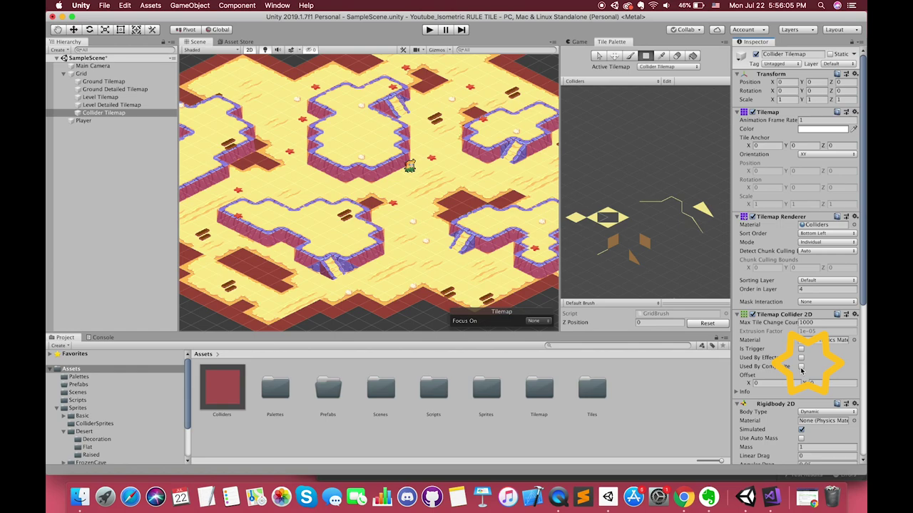
{"action": "left_click", "coordinate": [800, 369]}
{"action": "left_click", "coordinate": [777, 316]}
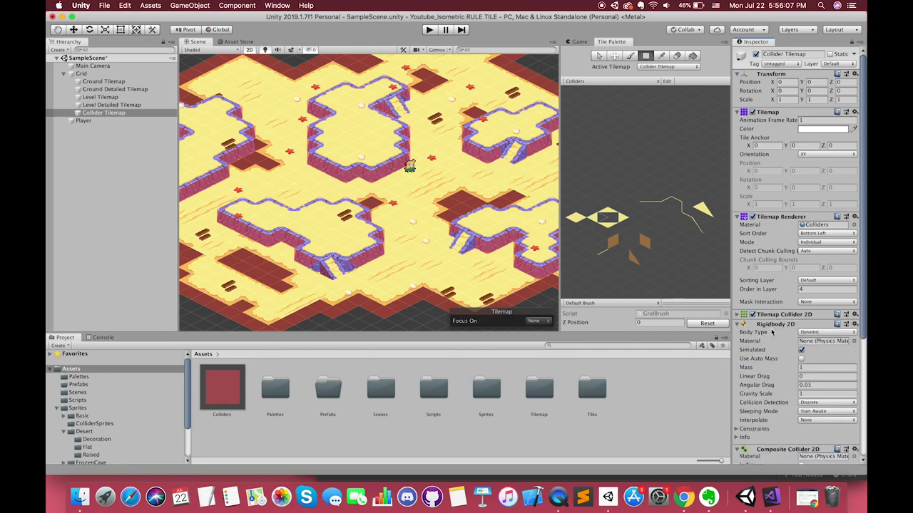
Set the Collider Tilemap's Rigidbody 2D body type to Kinematic and collapse the physics components
{"action": "left_click", "coordinate": [819, 333]}
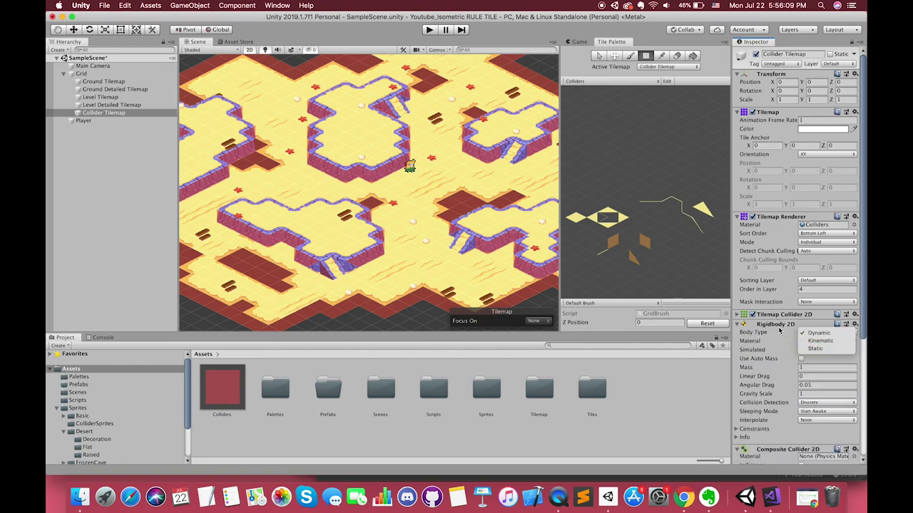
{"action": "left_click", "coordinate": [820, 341]}
{"action": "left_click", "coordinate": [781, 324]}
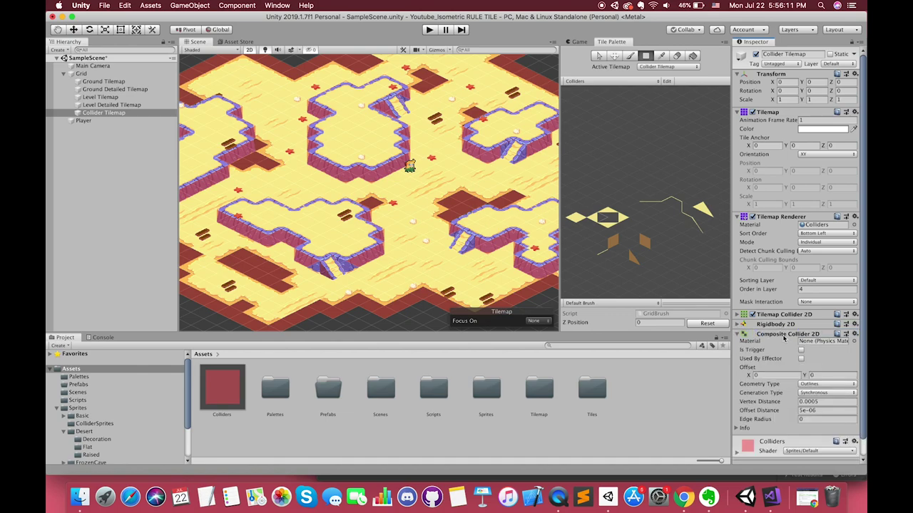
{"action": "left_click", "coordinate": [785, 334]}
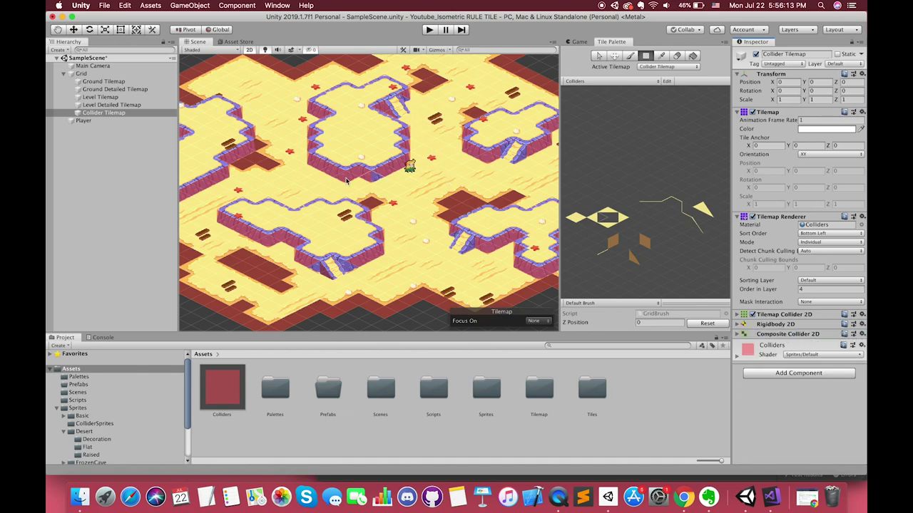
Move the player to X -0.23, Y -0.74, clear of the plateau wall, and freeze its Rigidbody 2D rotation on Z
{"action": "left_click", "coordinate": [83, 121]}
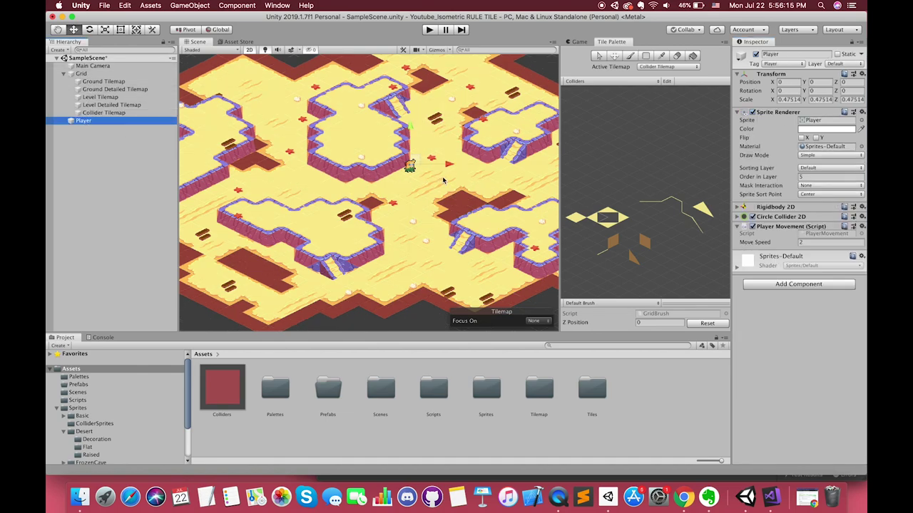
{"action": "left_click", "coordinate": [414, 162]}
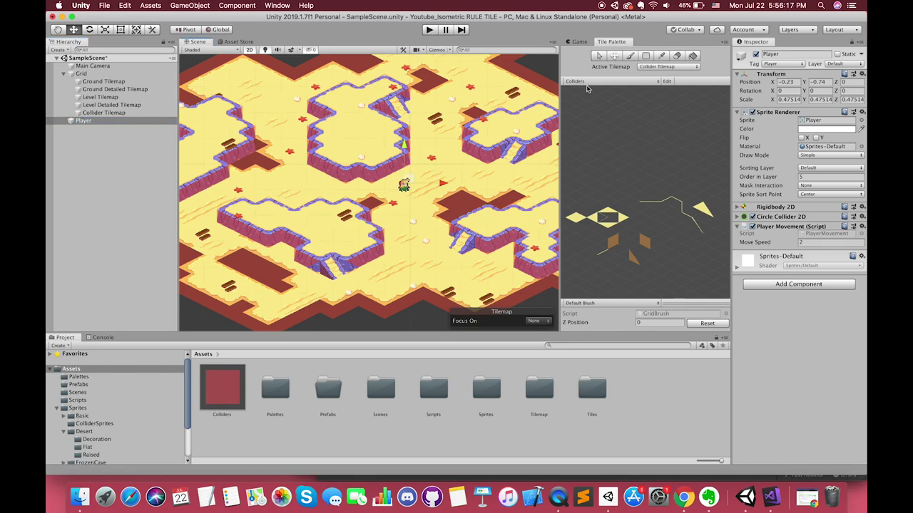
{"action": "left_click", "coordinate": [579, 41]}
{"action": "left_click", "coordinate": [775, 207]}
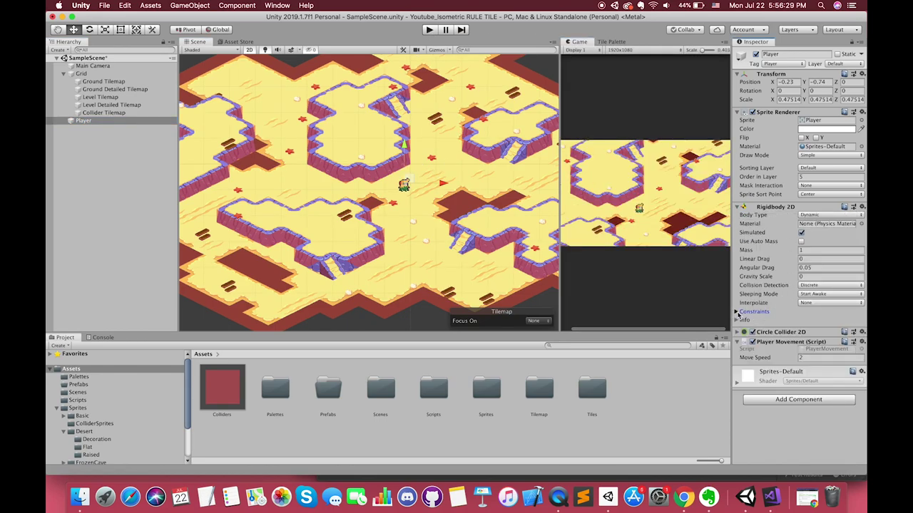
{"action": "left_click", "coordinate": [738, 313]}
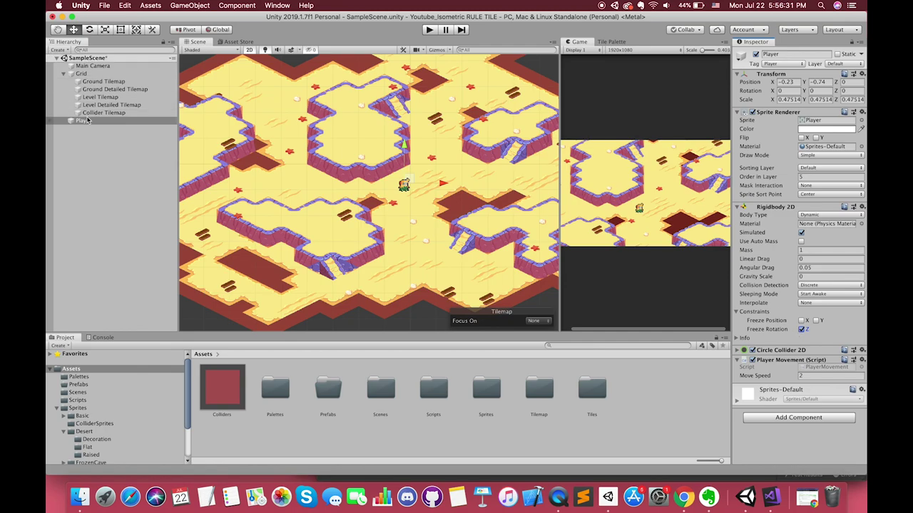
Playtest the level by walking the player along the plateau walls and past the ramp and ground hole, and end the test
{"action": "left_click", "coordinate": [430, 29]}
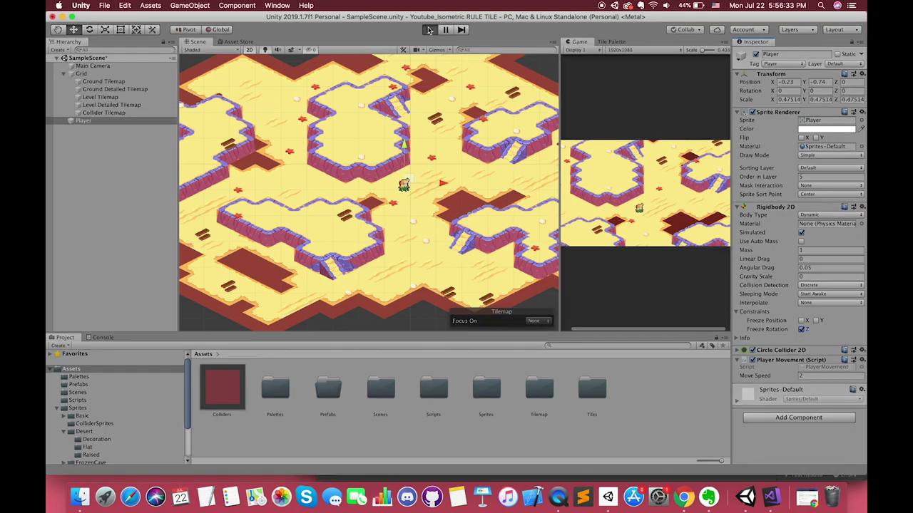
{"action": "key", "text": "a"}
{"action": "key", "text": "w"}
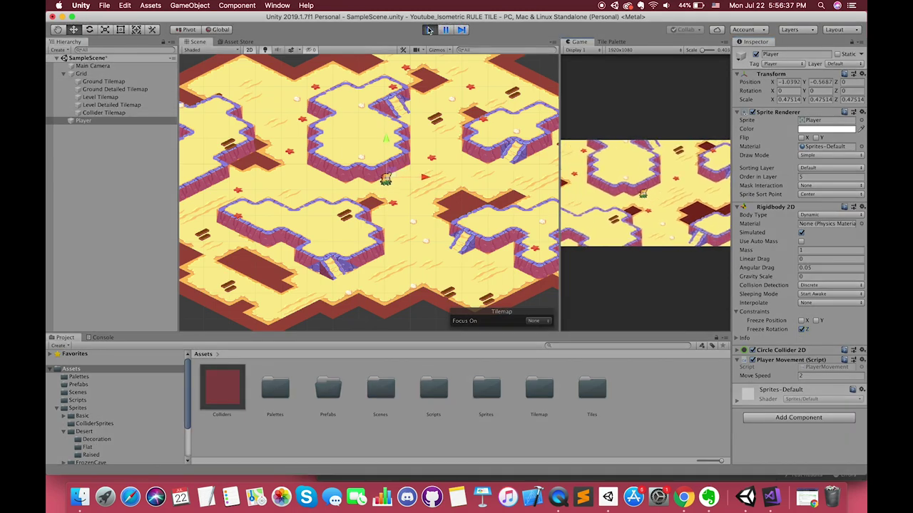
{"action": "key", "text": "d"}
{"action": "key", "text": "Up"}
{"action": "key", "text": "Left"}
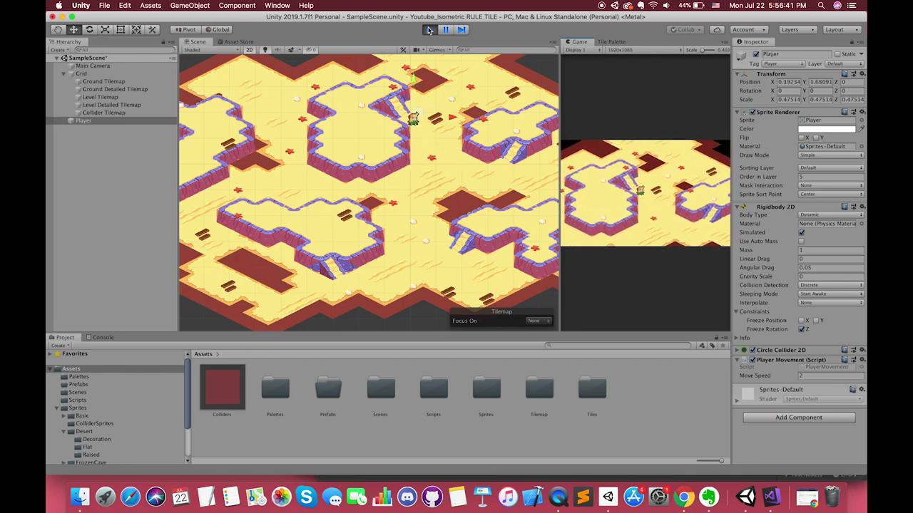
{"action": "key", "text": "Right"}
{"action": "key", "text": "Up"}
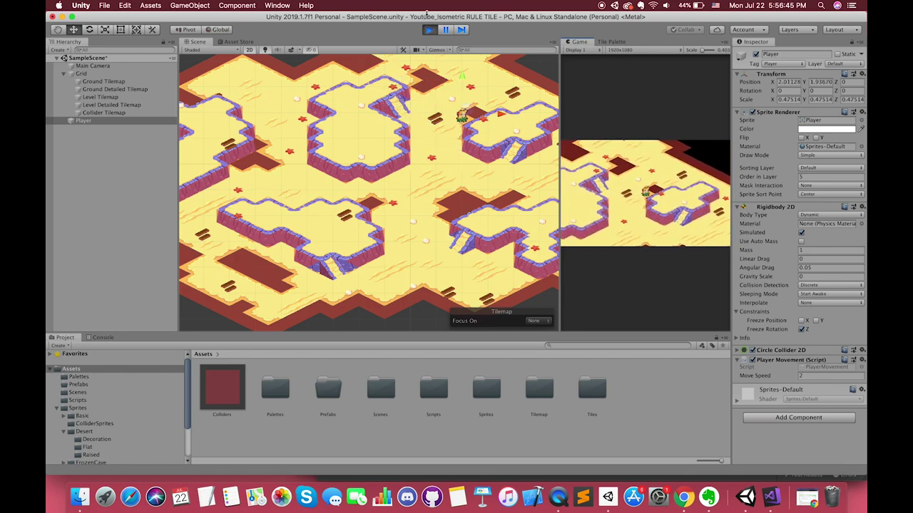
{"action": "key", "text": "Right"}
{"action": "key", "text": "Down"}
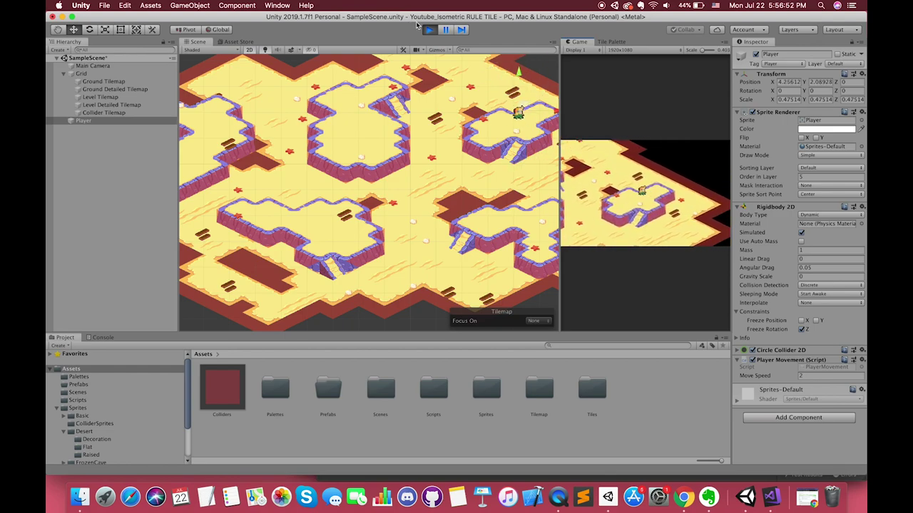
{"action": "left_click", "coordinate": [429, 29]}
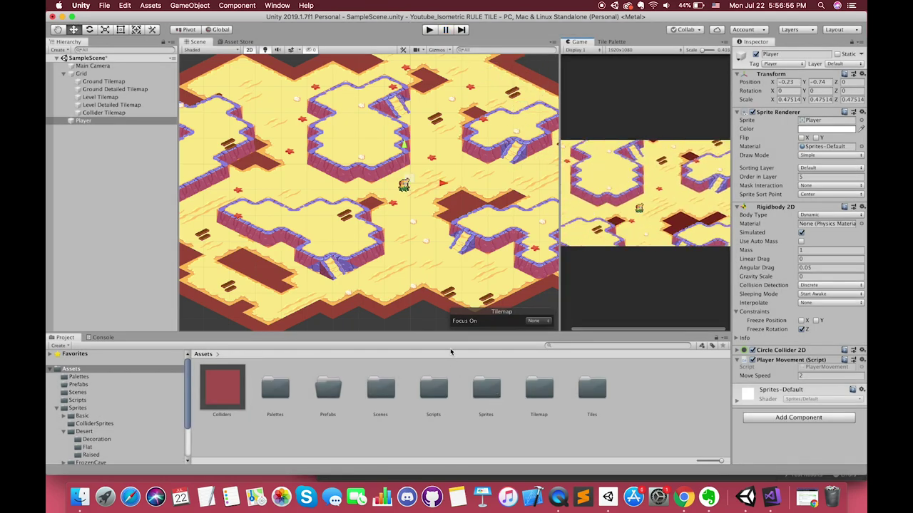
Create an empty scene object named Decorations and reset its transform
{"action": "left_click", "coordinate": [111, 163]}
{"action": "left_click", "coordinate": [63, 74]}
{"action": "right_click", "coordinate": [84, 128]}
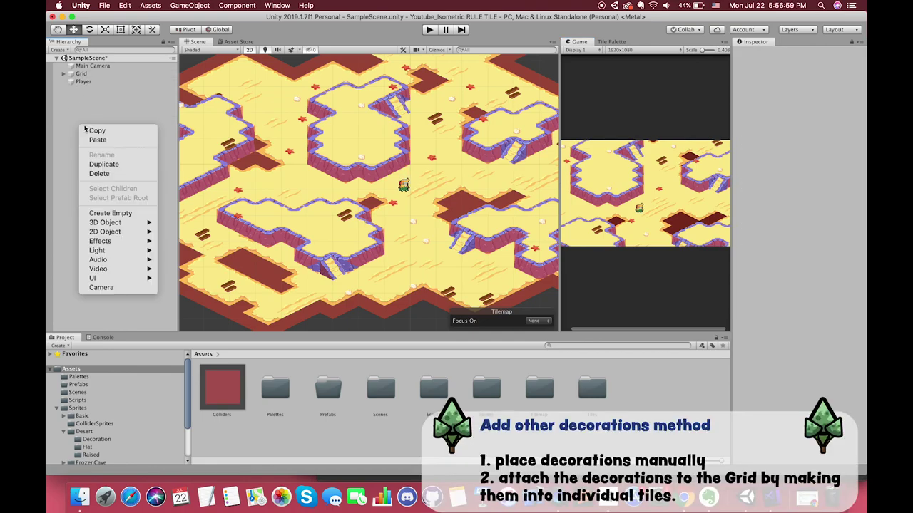
{"action": "left_click", "coordinate": [98, 214]}
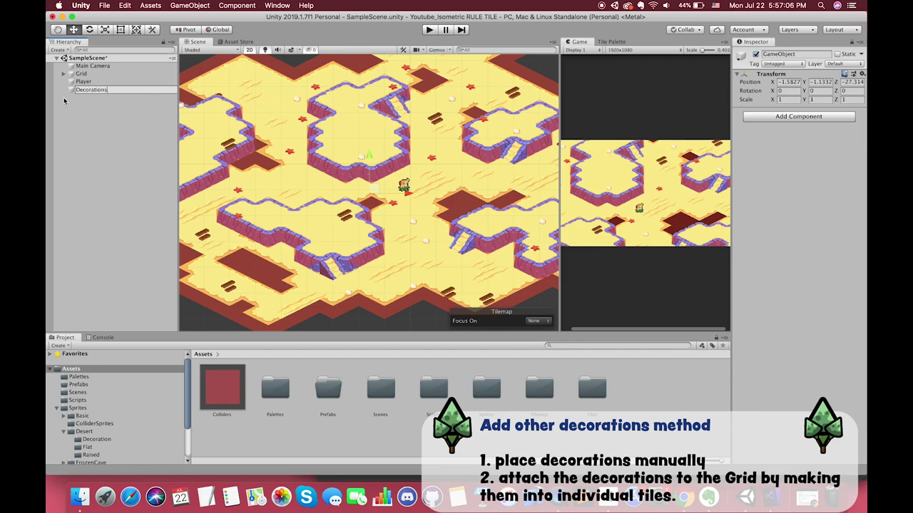
{"action": "type", "text": "Decorations"}
{"action": "key", "text": "Return"}
{"action": "left_click", "coordinate": [863, 75]}
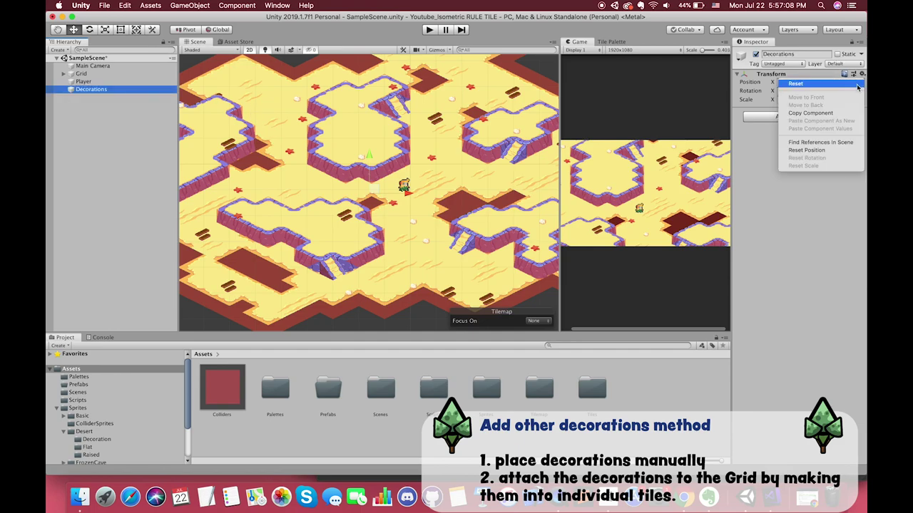
{"action": "left_click", "coordinate": [757, 81]}
Create an empty child object named Trees under Decorations
{"action": "left_click", "coordinate": [82, 91]}
{"action": "right_click", "coordinate": [83, 91]}
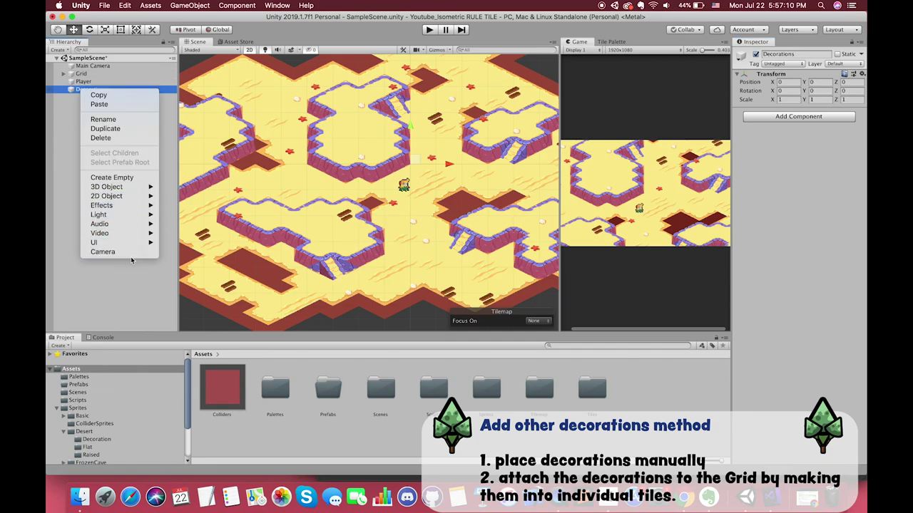
{"action": "left_click", "coordinate": [112, 177]}
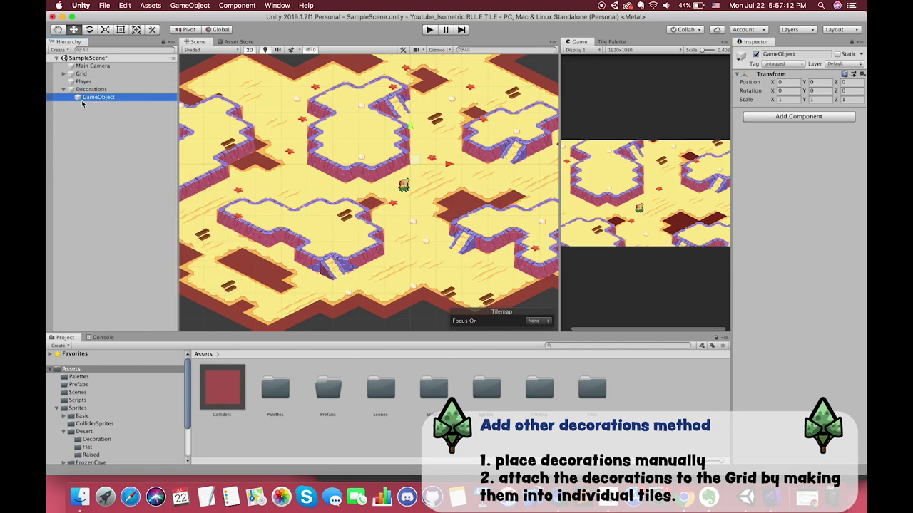
{"action": "type", "text": "Trees"}
{"action": "key", "text": "Return"}
{"action": "double_click", "coordinate": [104, 98]}
{"action": "scroll", "coordinate": [389, 226], "scroll_direction": "up", "scroll_amount": 5}
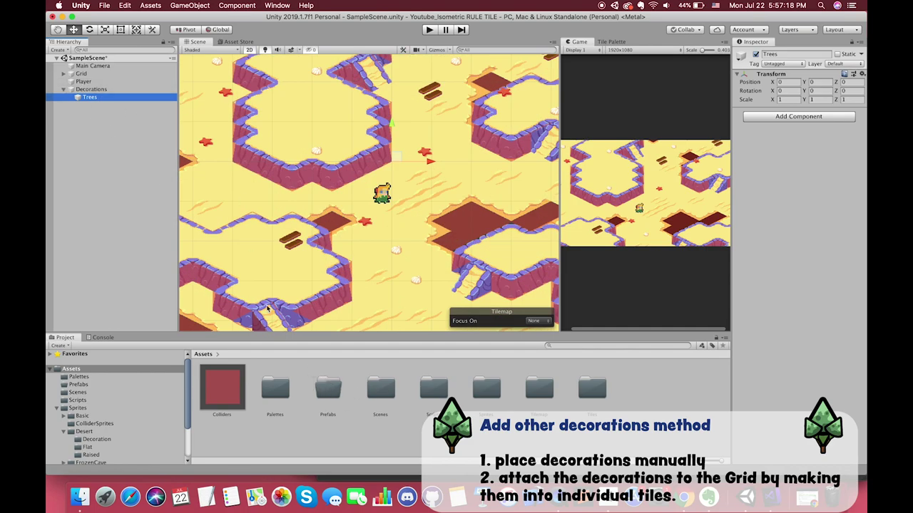
Place the desert-sliced_63 palm sprite beside the player as Tree under Trees, with order in layer 5
{"action": "left_click", "coordinate": [111, 82]}
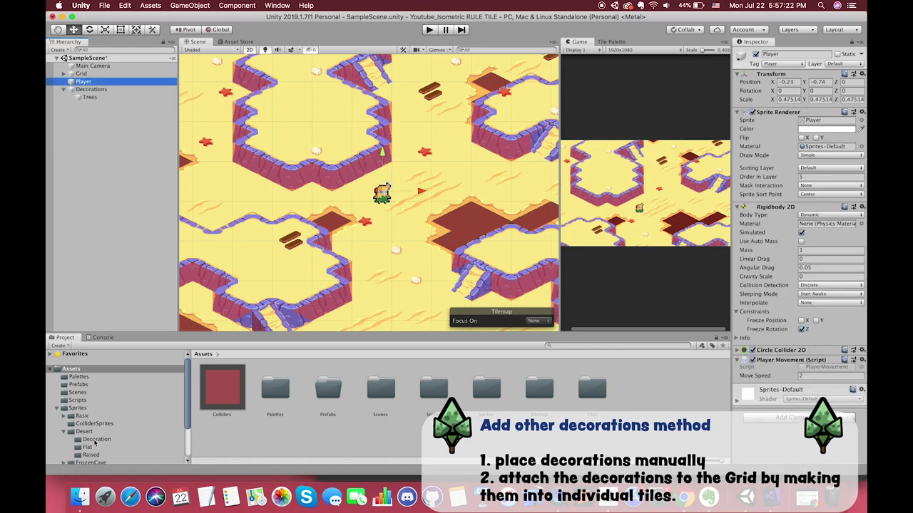
{"action": "left_click", "coordinate": [96, 439]}
{"action": "left_click_drag", "start_coordinate": [688, 399], "coordinate": [437, 188]}
Add a Circle Collider 2D with a radius of about 0.278 to the palm tree and playtest it
{"action": "left_click", "coordinate": [798, 236]}
{"action": "type", "text": "box"}
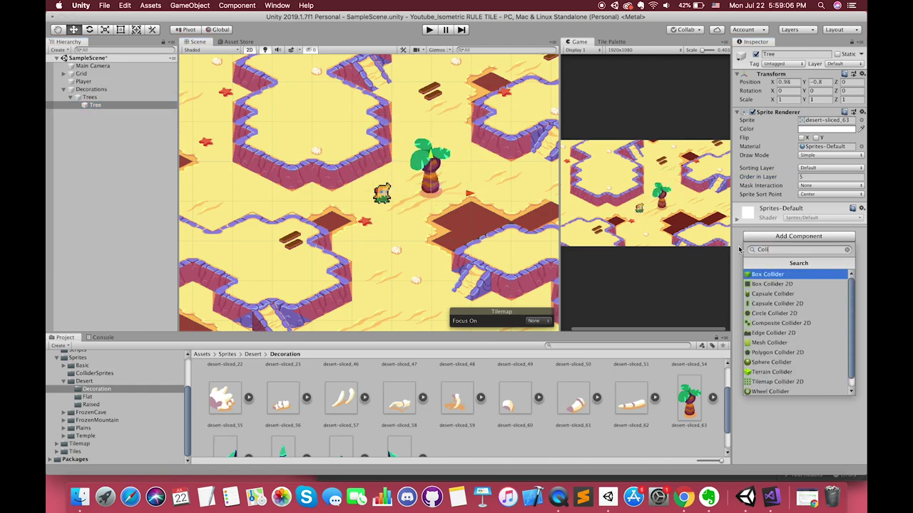
{"action": "key", "text": "Return"}
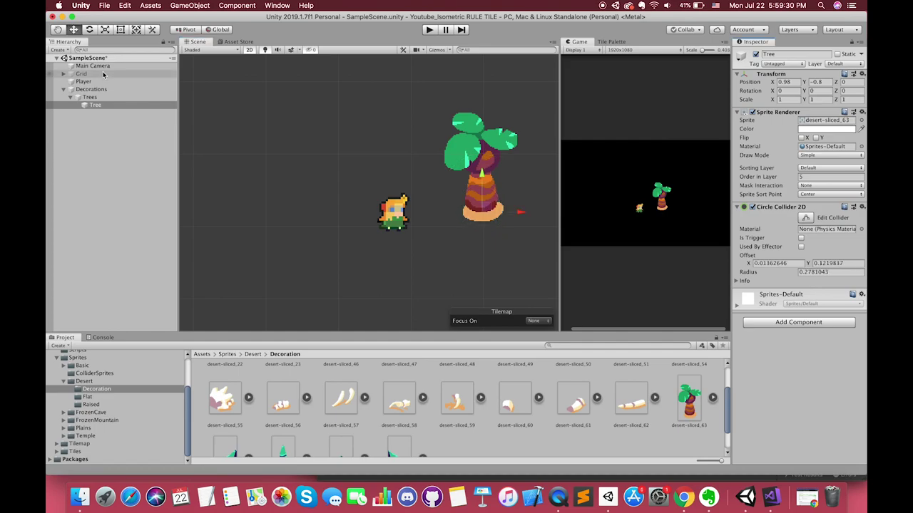
{"action": "left_click", "coordinate": [430, 30]}
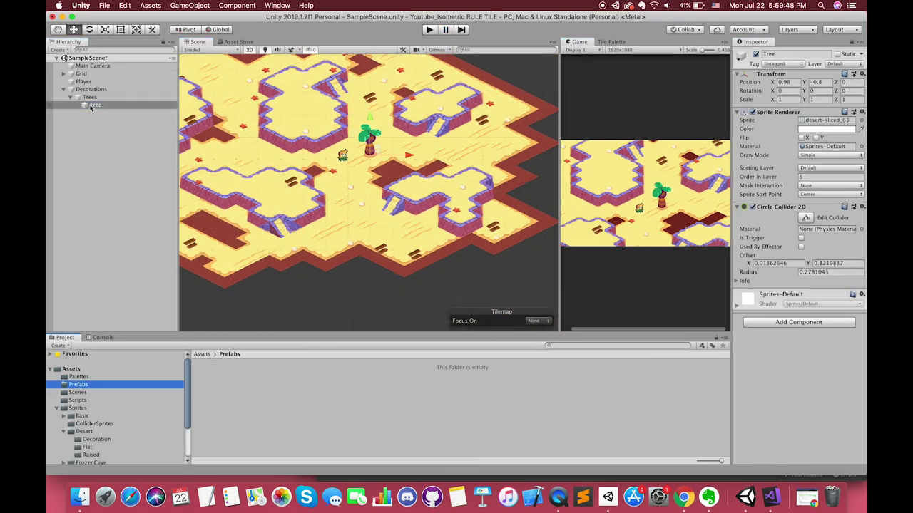
Save the palm tree as a prefab in the Prefabs folder and move it beside the northeastern plateau's ramp
{"action": "left_click_drag", "start_coordinate": [95, 104], "coordinate": [221, 388]}
{"action": "left_click_drag", "start_coordinate": [368, 139], "coordinate": [449, 125]}
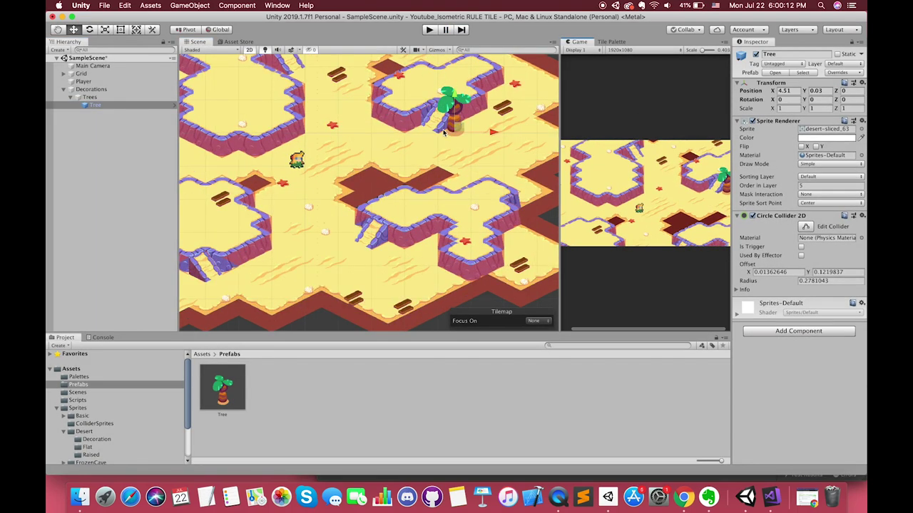
Place further copies of the Tree prefab against the other plateaus' front walls, including the western plateau
{"action": "left_click_drag", "start_coordinate": [222, 388], "coordinate": [364, 150]}
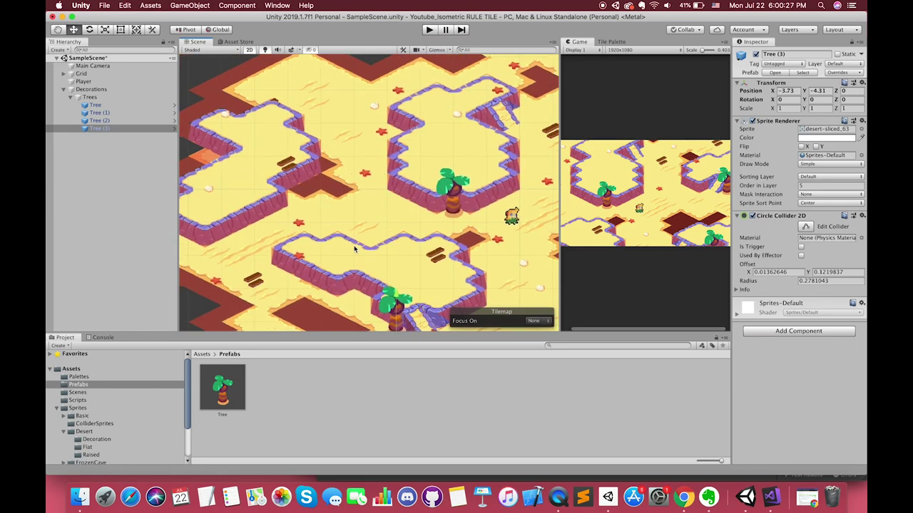
{"action": "key", "text": "super+d"}
{"action": "left_click_drag", "start_coordinate": [399, 278], "coordinate": [261, 185]}
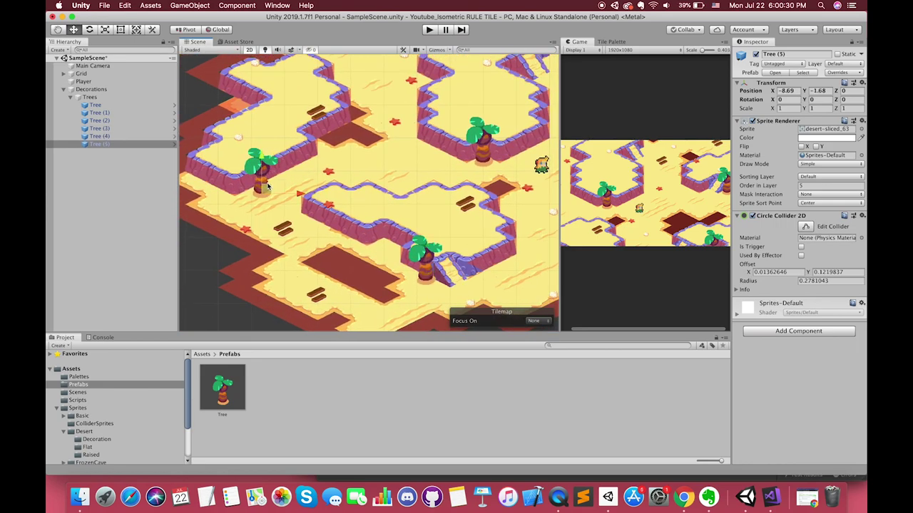
Place further Tree copies around the northern plateaus, along the level's northern edge and at the pit between the plateaus
{"action": "middle_click_drag", "start_coordinate": [300, 164], "coordinate": [314, 236]}
{"action": "key", "text": "super+d"}
{"action": "left_click_drag", "start_coordinate": [314, 214], "coordinate": [302, 92]}
{"action": "middle_click_drag", "start_coordinate": [421, 107], "coordinate": [361, 162]}
{"action": "key", "text": "super+d"}
{"action": "left_click_drag", "start_coordinate": [526, 158], "coordinate": [541, 202]}
{"action": "key", "text": "super+d"}
{"action": "left_click_drag", "start_coordinate": [448, 148], "coordinate": [546, 162]}
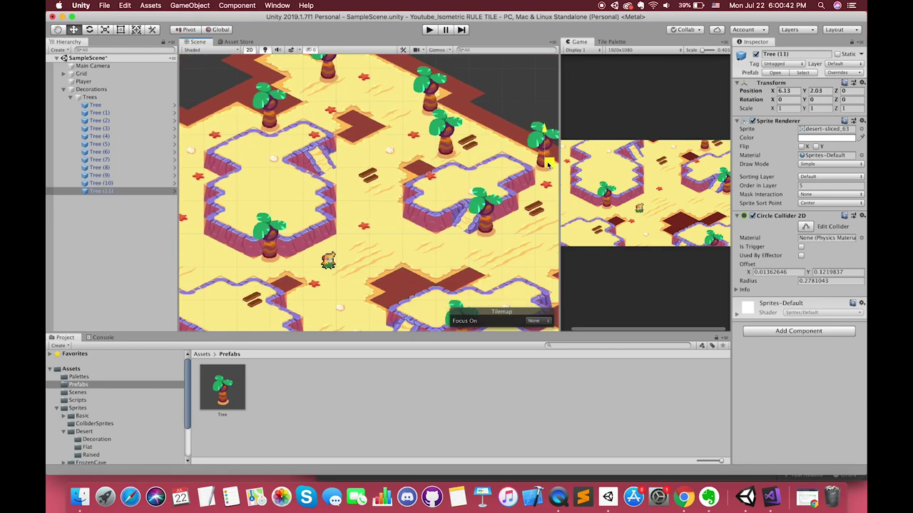
{"action": "key", "text": "super+d"}
Scale Tree (3), Tree (5), Tree (9) and Tree (11) down together to 0.6 on all three axes
{"action": "left_click", "coordinate": [101, 128]}
{"action": "left_click", "coordinate": [104, 144], "text": "super"}
{"action": "left_click", "coordinate": [103, 176], "text": "super"}
{"action": "left_click", "coordinate": [104, 192], "text": "super"}
{"action": "left_click", "coordinate": [790, 109]}
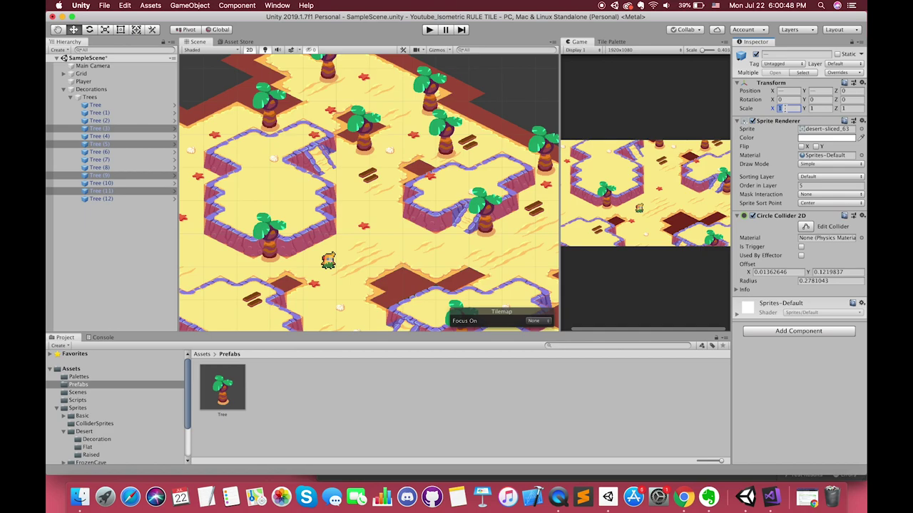
{"action": "type", "text": "0.6"}
{"action": "key", "text": "Tab"}
{"action": "type", "text": "6"}
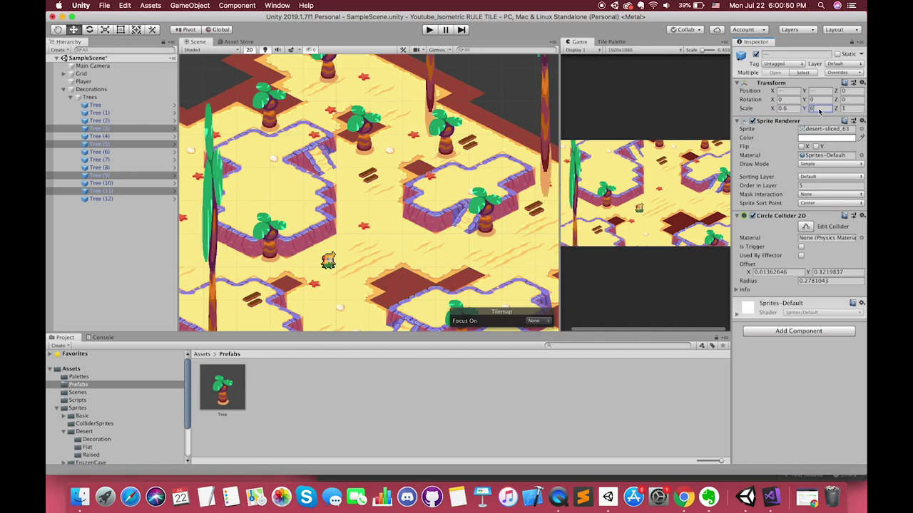
{"action": "key", "text": "BackSpace"}
{"action": "type", "text": ".6"}
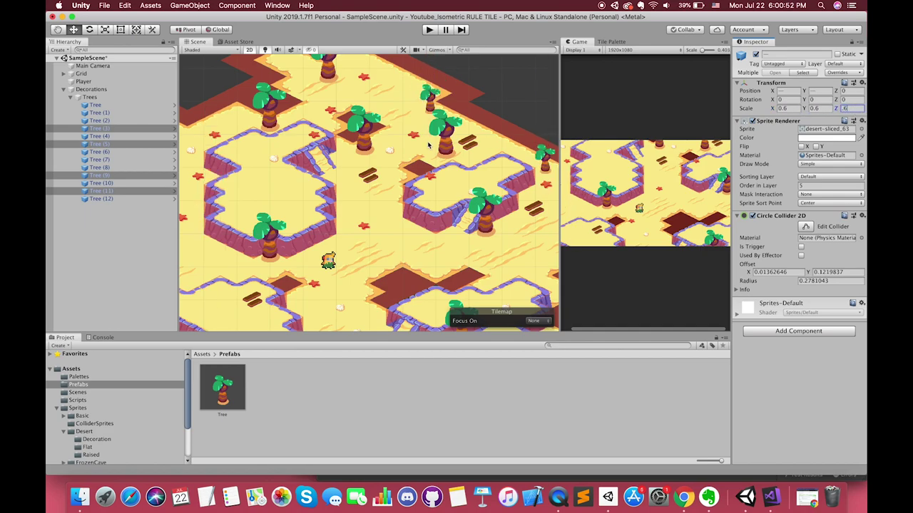
{"action": "scroll", "coordinate": [428, 146], "scroll_direction": "down", "scroll_amount": 5}
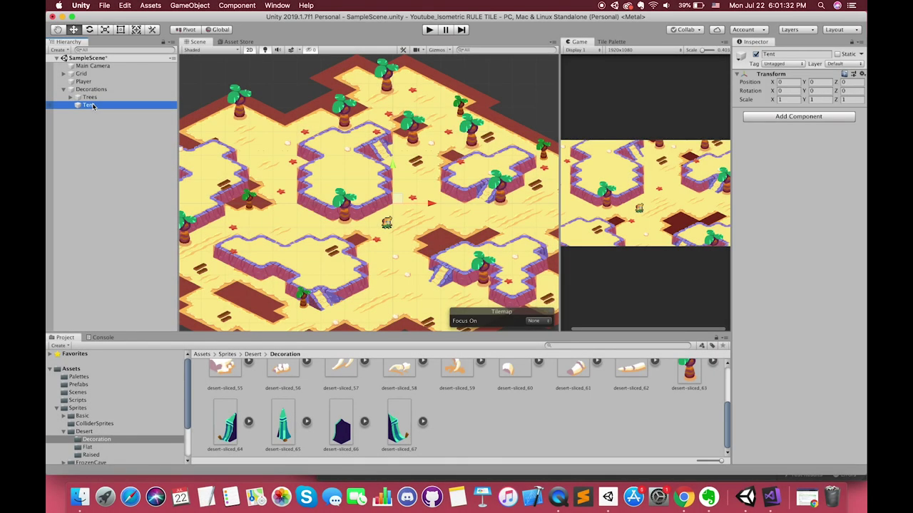
Add the sprites desert-sliced_64, 65, 66 and 67 as children of the Tent object
{"action": "left_click_drag", "start_coordinate": [234, 428], "coordinate": [88, 105]}
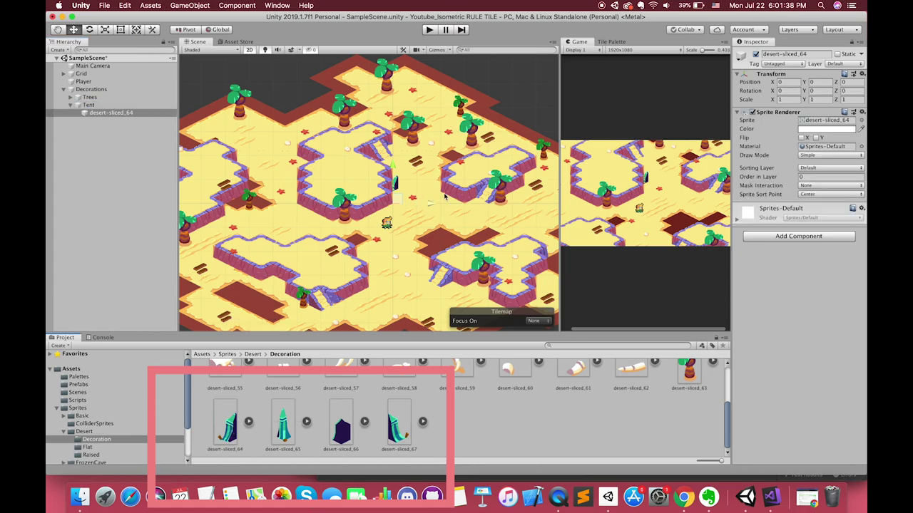
{"action": "left_click_drag", "start_coordinate": [282, 424], "coordinate": [88, 105]}
{"action": "left_click_drag", "start_coordinate": [341, 424], "coordinate": [88, 105]}
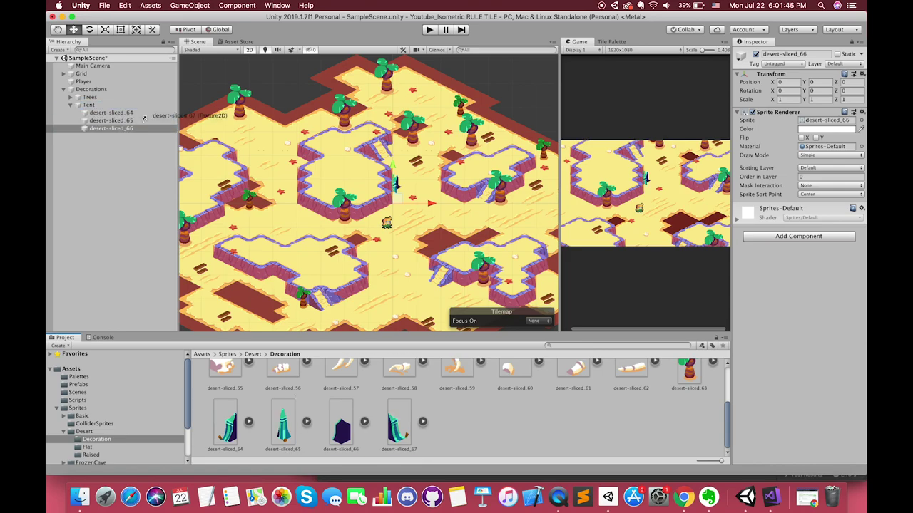
{"action": "left_click_drag", "start_coordinate": [399, 425], "coordinate": [88, 105]}
Set the order in layer of all four tent sprites to 5
{"action": "left_click", "coordinate": [806, 177]}
{"action": "left_click", "coordinate": [110, 112]}
{"action": "left_click", "coordinate": [111, 136], "text": "shift"}
{"action": "left_click", "coordinate": [810, 176]}
{"action": "type", "text": "5"}
{"action": "scroll", "coordinate": [407, 221], "scroll_direction": "up", "scroll_amount": 8}
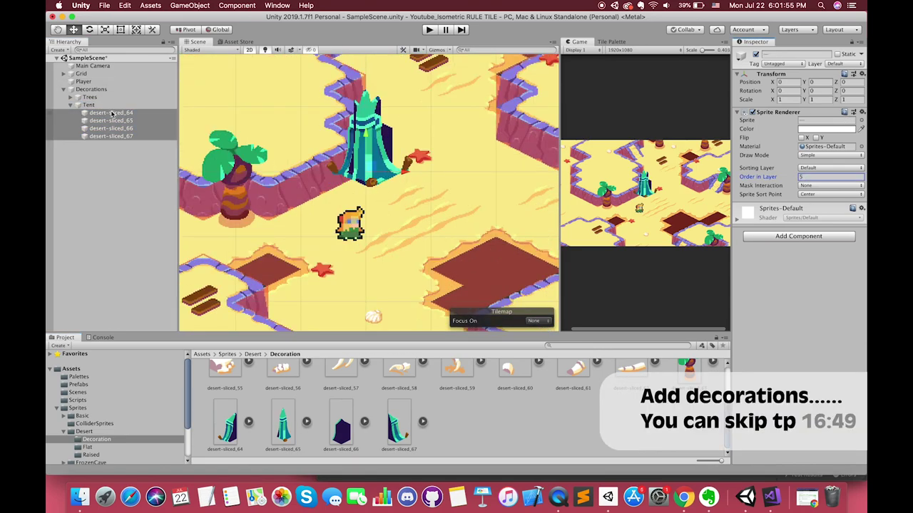
Arrange the four tent sprites into one assembled tent on the sand east of the player
{"action": "left_click_drag", "start_coordinate": [370, 167], "coordinate": [359, 207]}
{"action": "left_click", "coordinate": [111, 120]}
{"action": "left_click", "coordinate": [110, 129]}
{"action": "left_click_drag", "start_coordinate": [443, 206], "coordinate": [518, 206]}
{"action": "left_click", "coordinate": [111, 137]}
{"action": "left_click", "coordinate": [130, 120]}
{"action": "left_click_drag", "start_coordinate": [354, 201], "coordinate": [509, 218]}
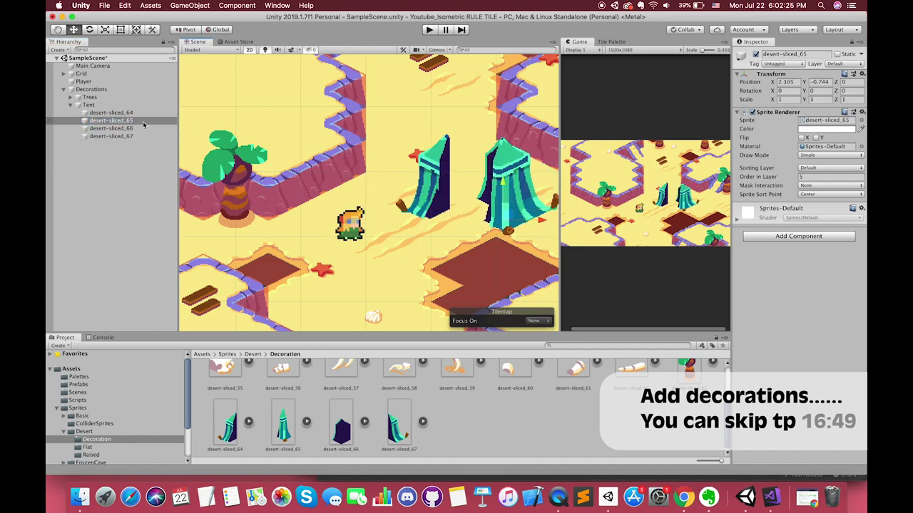
{"action": "left_click_drag", "start_coordinate": [420, 201], "coordinate": [496, 207]}
{"action": "scroll", "coordinate": [495, 209], "scroll_direction": "down", "scroll_amount": 2}
Move the four assembled tent sprites together onto the origin of their Tent parent
{"action": "left_click", "coordinate": [74, 104]}
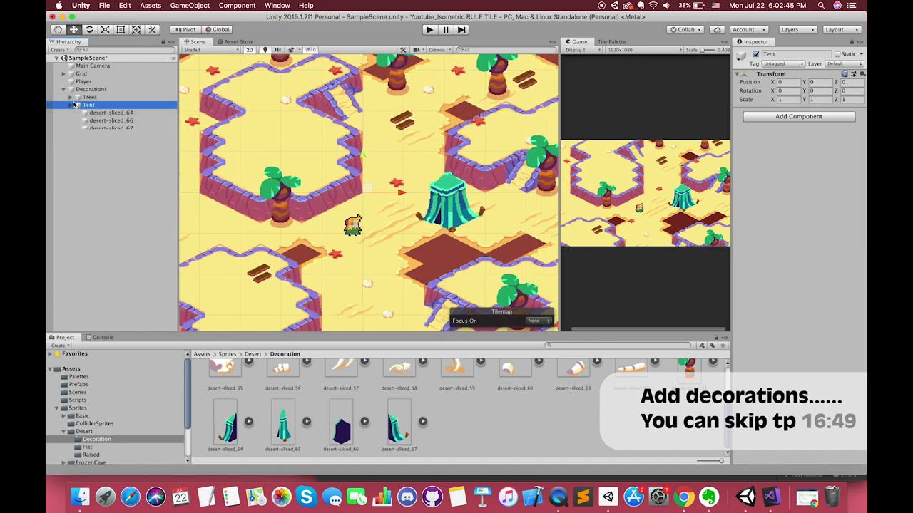
{"action": "left_click", "coordinate": [70, 106]}
{"action": "left_click", "coordinate": [112, 113]}
{"action": "left_click", "coordinate": [114, 136], "text": "shift"}
{"action": "left_click_drag", "start_coordinate": [445, 211], "coordinate": [270, 92]}
Move the Tent onto the eastern corner of the northeastern plateau and scale it to 0.8
{"action": "left_click", "coordinate": [90, 105]}
{"action": "scroll", "coordinate": [193, 273], "scroll_direction": "down", "scroll_amount": 2}
{"action": "left_click_drag", "start_coordinate": [254, 131], "coordinate": [442, 153]}
{"action": "left_click", "coordinate": [787, 99]}
{"action": "type", "text": ".2"}
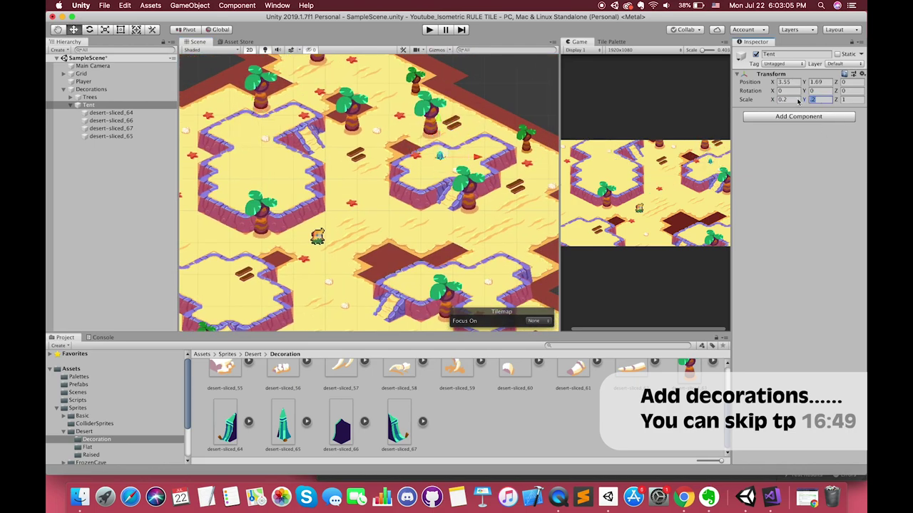
{"action": "left_click_drag", "start_coordinate": [445, 151], "coordinate": [482, 141]}
Add a Box Collider 2D of about 1.54 by 0.41 to the Tent and scale the Tent to 0.7
{"action": "left_click", "coordinate": [789, 117]}
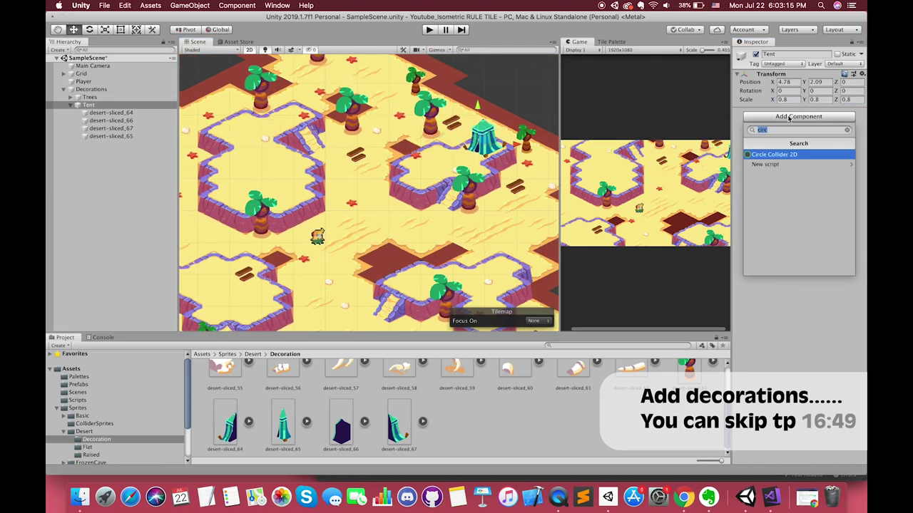
{"action": "key", "text": "f"}
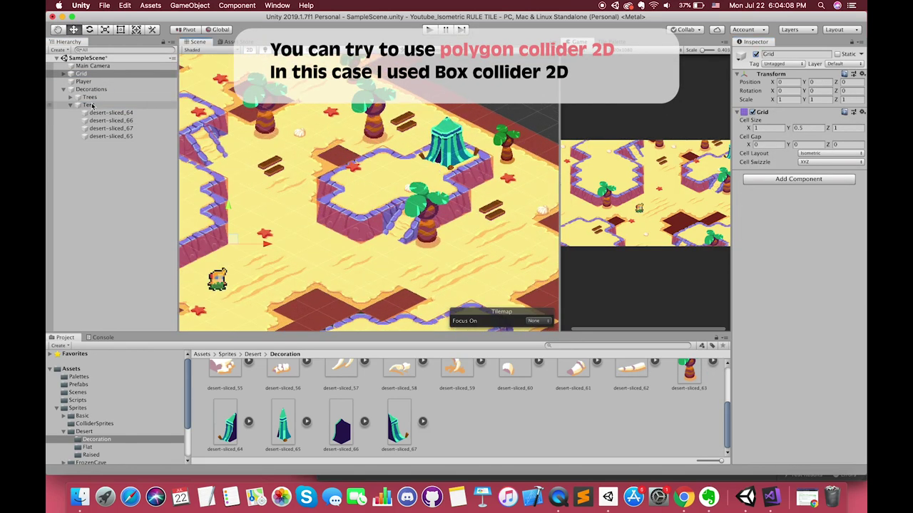
{"action": "key", "text": "Tab"}
{"action": "type", "text": "0.7"}
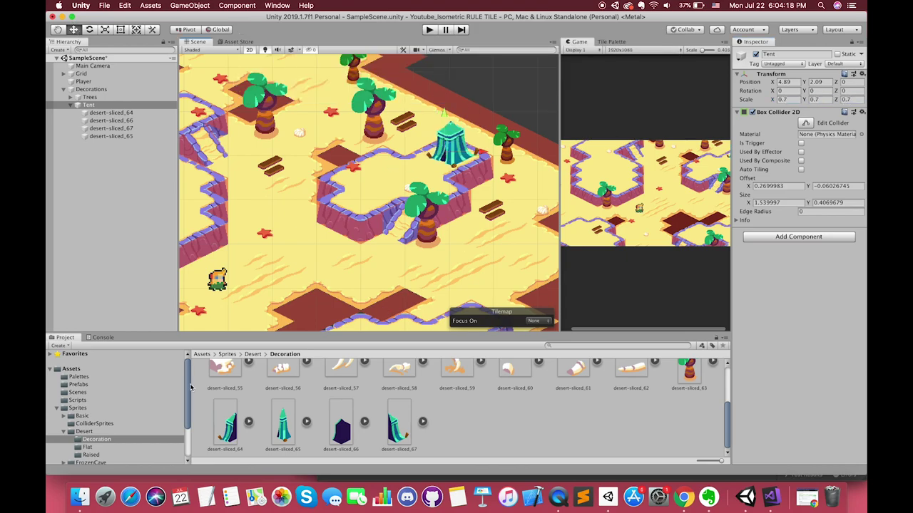
Save the Tent as a prefab in the Prefabs folder and group it under a new Tents object in Decorations
{"action": "left_click", "coordinate": [79, 384]}
{"action": "left_click_drag", "start_coordinate": [88, 105], "coordinate": [320, 414]}
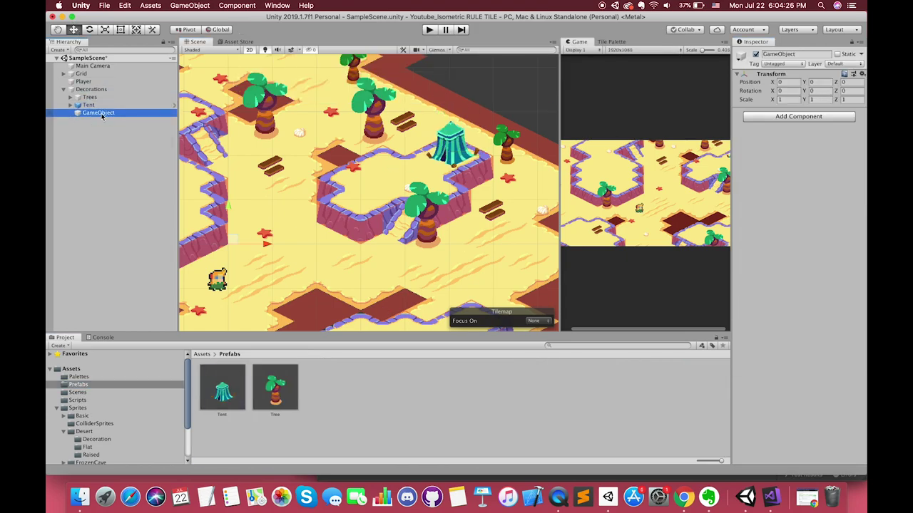
{"action": "left_click_drag", "start_coordinate": [87, 112], "coordinate": [84, 106]}
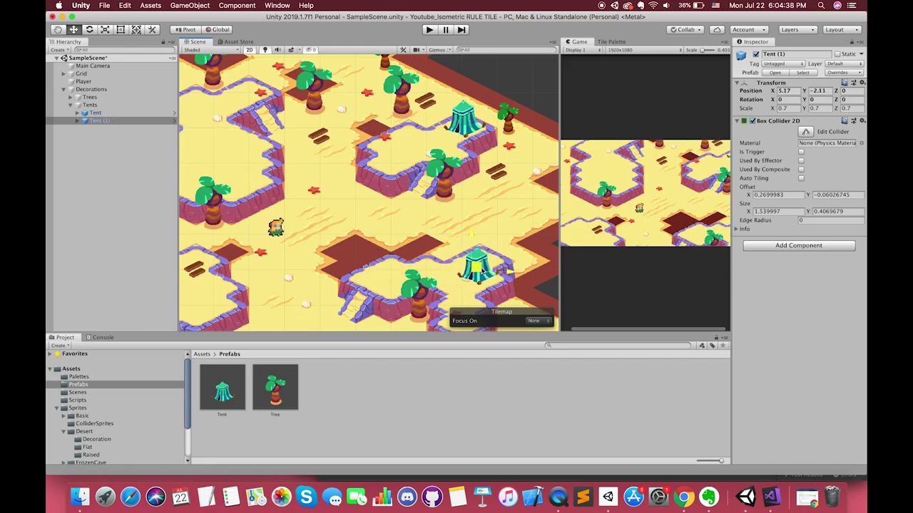
Place one Tent copy on the sand behind the southeastern plateau and another on the central plateau's rear corner
{"action": "left_click_drag", "start_coordinate": [479, 261], "coordinate": [541, 192]}
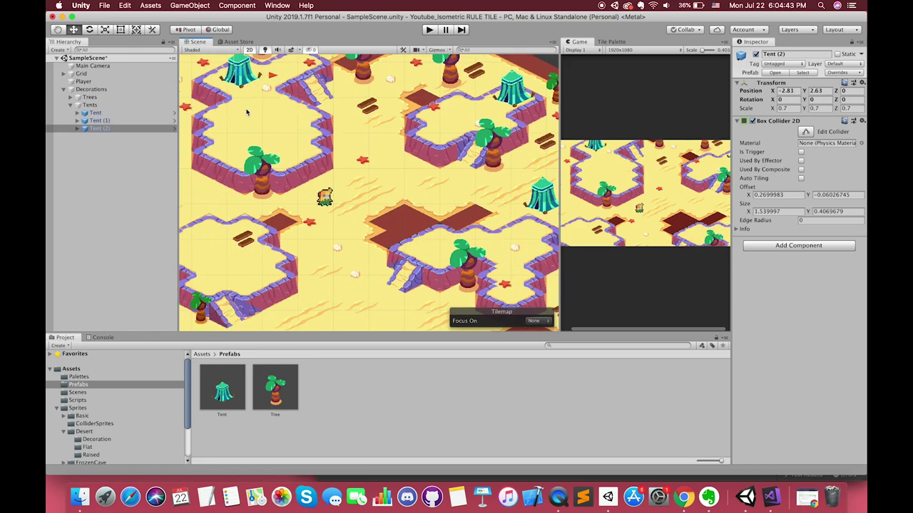
{"action": "middle_click_drag", "start_coordinate": [250, 108], "coordinate": [403, 176]}
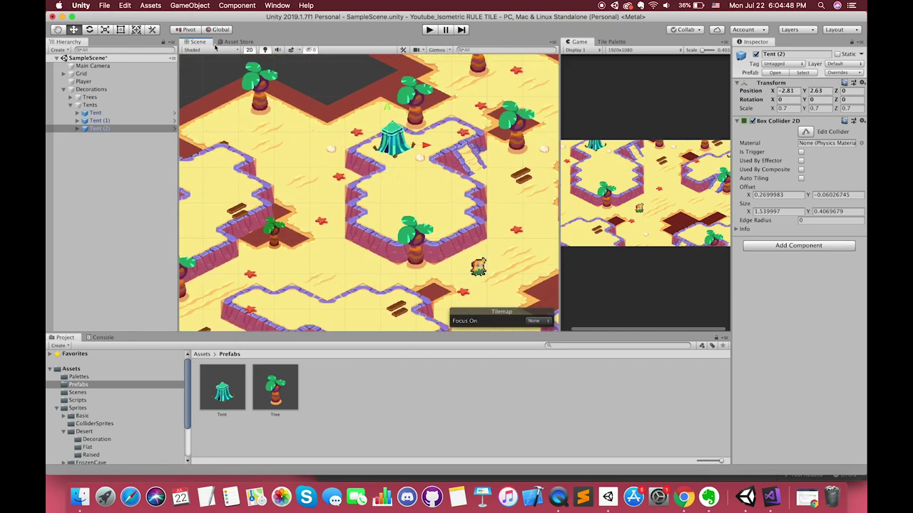
{"action": "key", "text": "w"}
Duplicate the central plateau's tent and move the copy down beside the southwestern plateau's ramp
{"action": "key", "text": "super+d"}
{"action": "left_click_drag", "start_coordinate": [385, 146], "coordinate": [331, 201]}
{"action": "middle_click_drag", "start_coordinate": [332, 201], "coordinate": [251, 193]}
{"action": "left_click_drag", "start_coordinate": [236, 173], "coordinate": [477, 154]}
{"action": "middle_click_drag", "start_coordinate": [477, 154], "coordinate": [418, 167]}
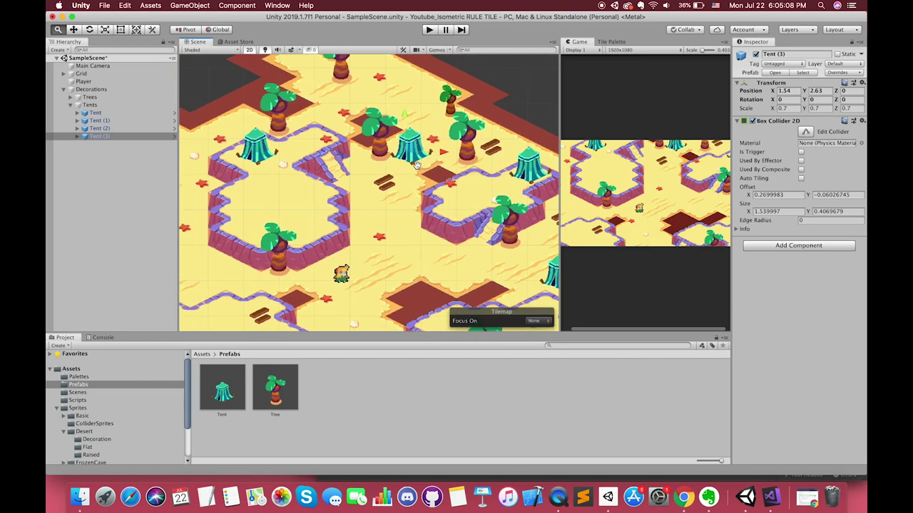
{"action": "left_click_drag", "start_coordinate": [414, 155], "coordinate": [362, 277]}
{"action": "middle_click_drag", "start_coordinate": [362, 277], "coordinate": [447, 196]}
{"action": "left_click_drag", "start_coordinate": [450, 216], "coordinate": [399, 297]}
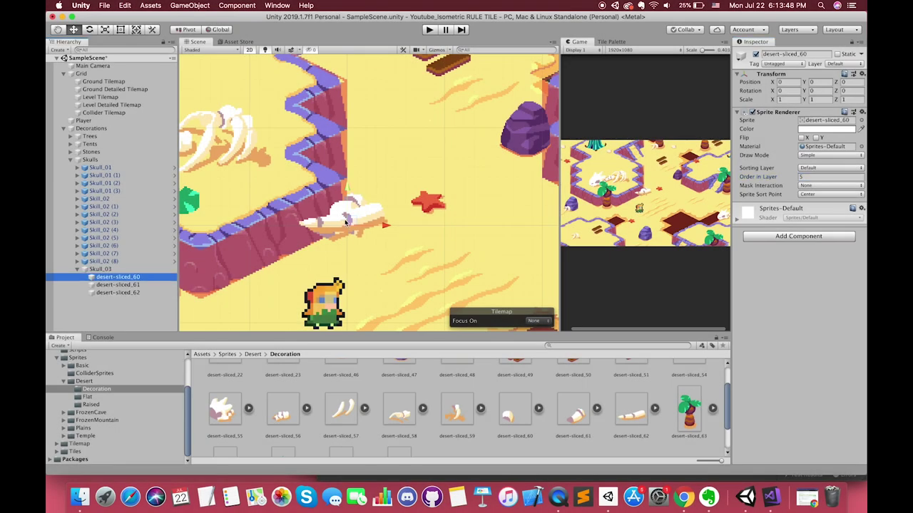
Fit desert-sliced_60, 61 and 62 together into a tail bone under Skull_03 and save Skull_03 as a prefab in Prefabs
{"action": "left_click_drag", "start_coordinate": [421, 207], "coordinate": [411, 237]}
{"action": "left_click_drag", "start_coordinate": [346, 221], "coordinate": [356, 254]}
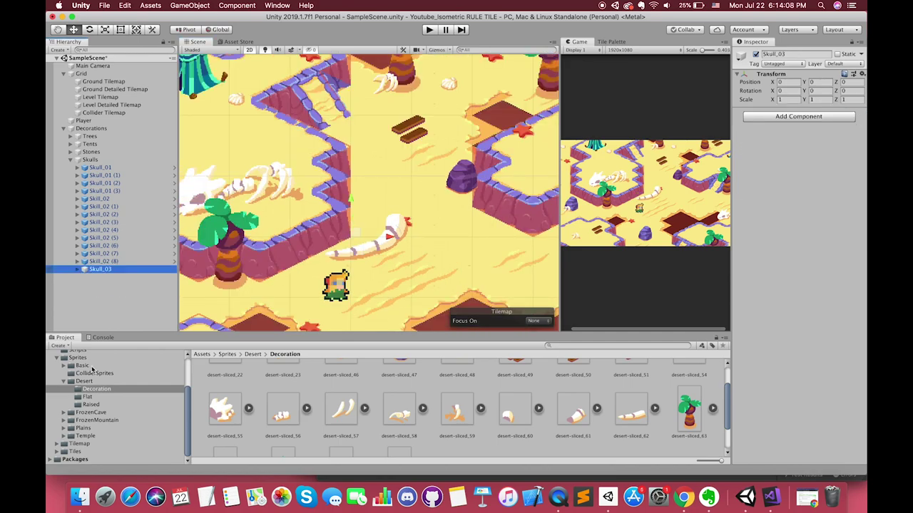
{"action": "left_click", "coordinate": [71, 368]}
{"action": "left_click", "coordinate": [78, 384]}
{"action": "left_click_drag", "start_coordinate": [100, 269], "coordinate": [328, 389]}
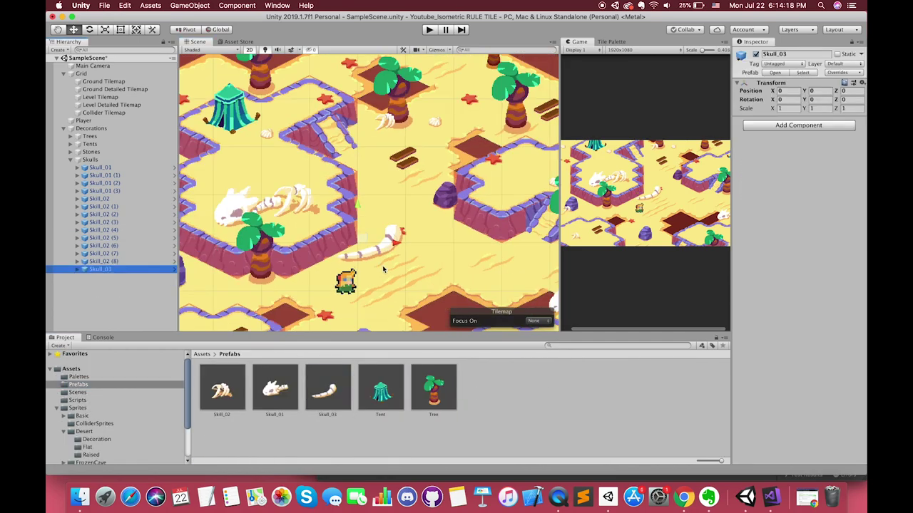
Complete the central plateau's skeleton with the Skull_03 tail and place copies on the western and southwestern plateaus
{"action": "left_click_drag", "start_coordinate": [368, 244], "coordinate": [298, 227]}
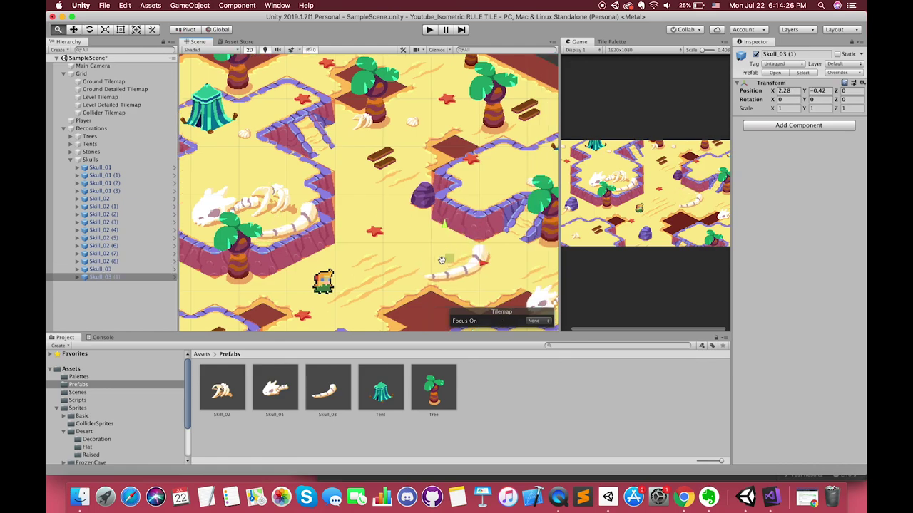
{"action": "left_click_drag", "start_coordinate": [367, 168], "coordinate": [349, 155]}
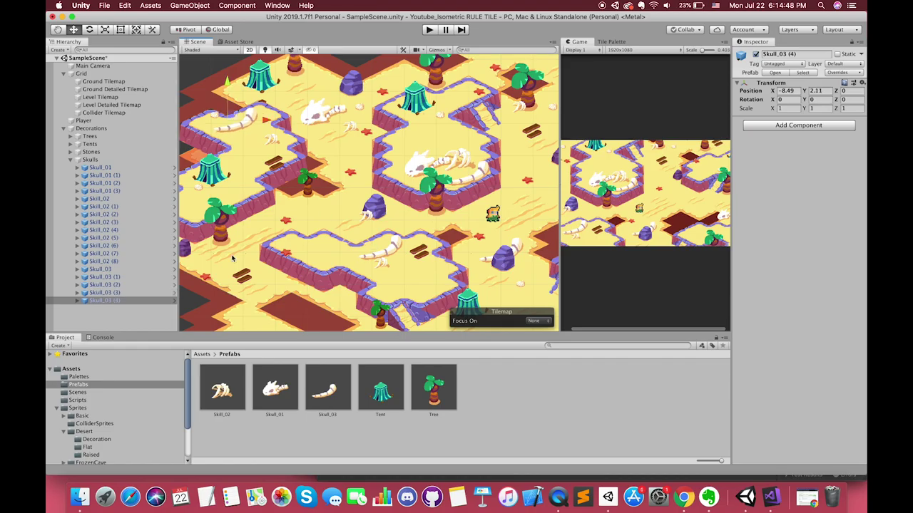
{"action": "left_click", "coordinate": [107, 285]}
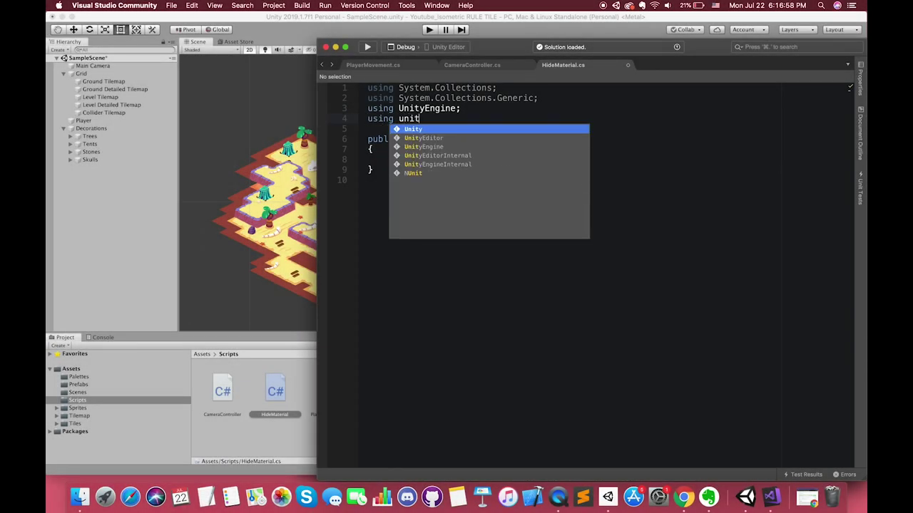
In HideMaterial.cs, import UnityEngine.Tilemaps and declare a private TilemapRenderer field named tilemapRenderer
{"action": "type", "text": "yEngine.Tilemaps;"}
{"action": "left_click", "coordinate": [409, 162]}
{"action": "type", "text": "private TilemapRenderer ti"}
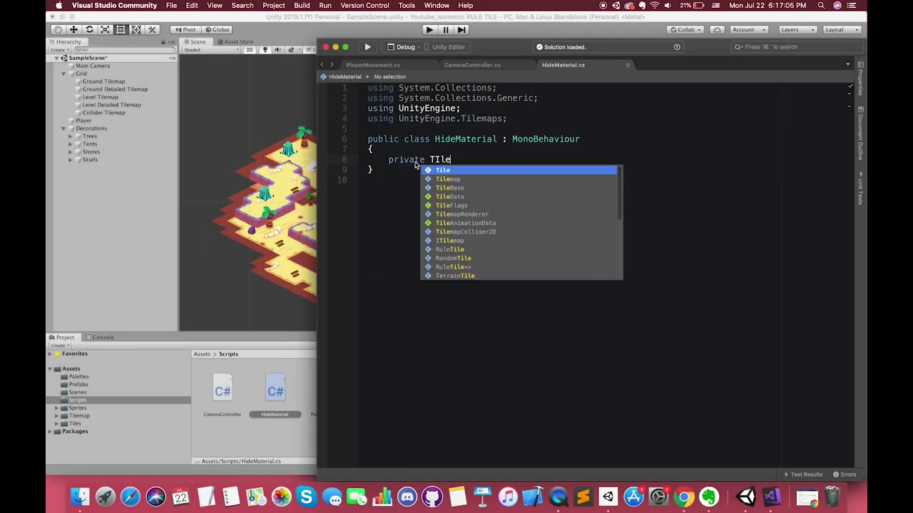
{"action": "type", "text": "lemapRenderer;"}
{"action": "key", "text": "Return"}
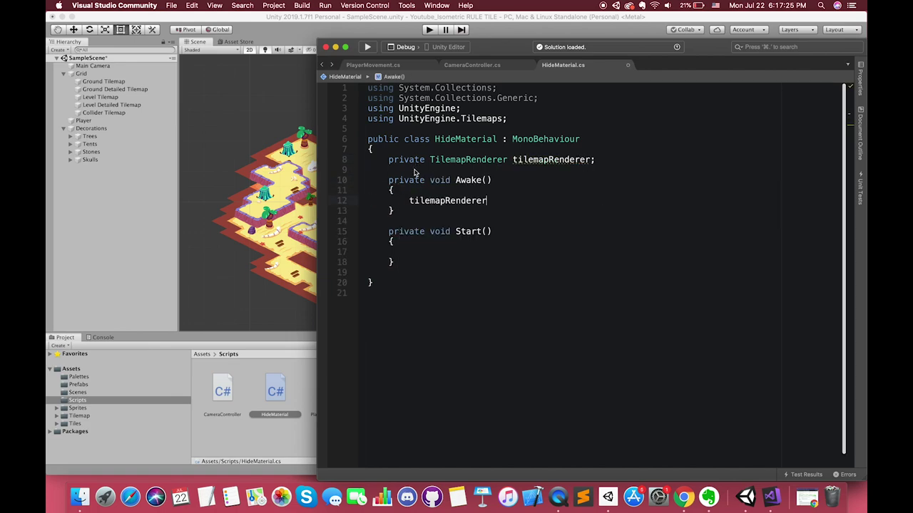
Assign tilemapRenderer with GetComponent<TilemapRenderer>() in Awake, set its enabled property to false in Start, and save the script
{"action": "type", "text": "= GetComponent<TilemapRenderer>();"}
{"action": "left_click", "coordinate": [427, 253]}
{"action": "type", "text": "tile"}
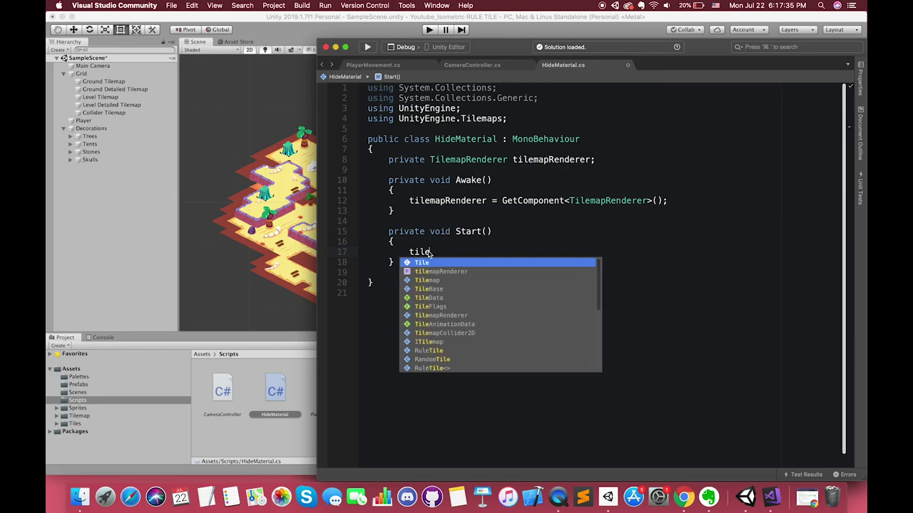
{"action": "type", "text": "mapRenderer.enabled = false;"}
{"action": "key", "text": "super+s"}
Switch to Unity and playtest the level, walking the player around the palm and tent south of the northeastern plateau
{"action": "left_click", "coordinate": [174, 112]}
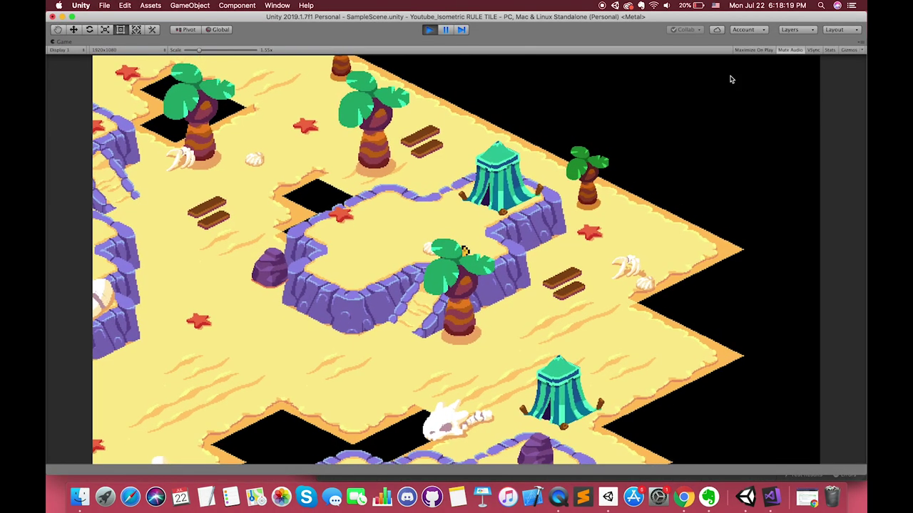
{"action": "key", "text": "Down"}
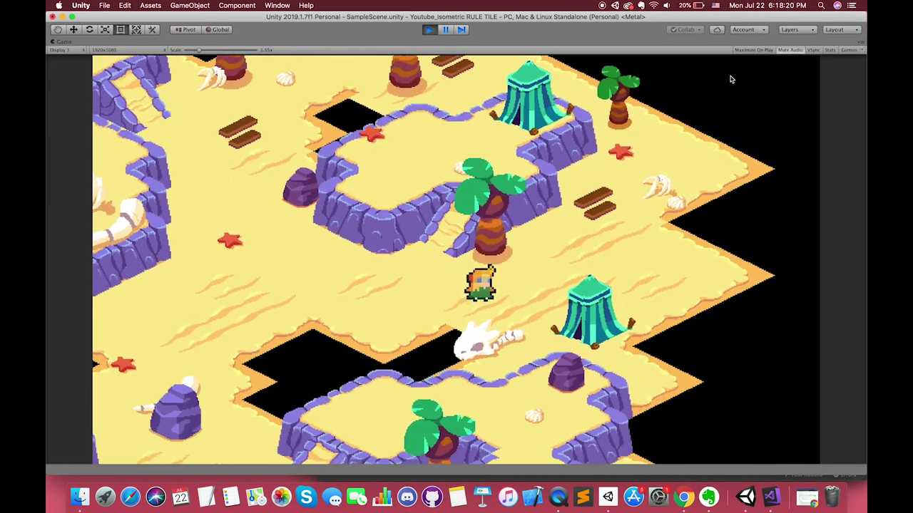
{"action": "key", "text": "Right"}
{"action": "key", "text": "Down"}
{"action": "key", "text": "Left"}
{"action": "key", "text": "Right"}
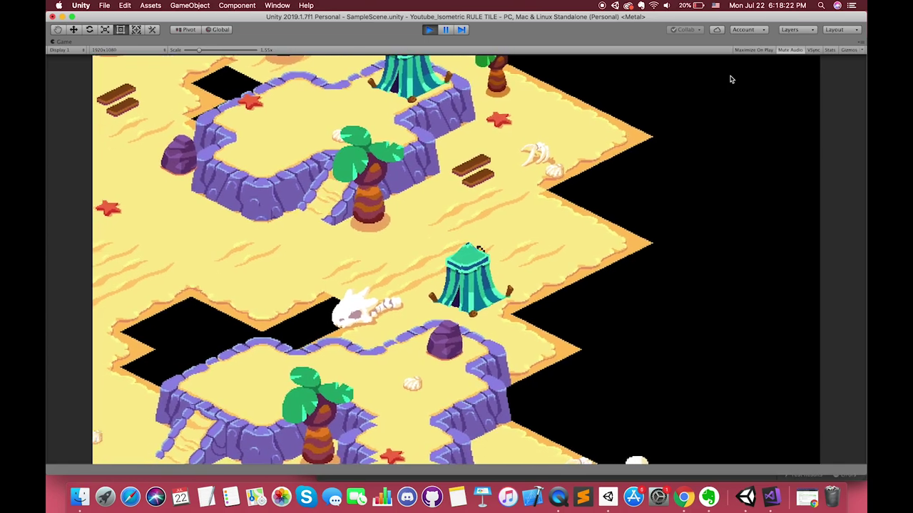
{"action": "key", "text": "Up"}
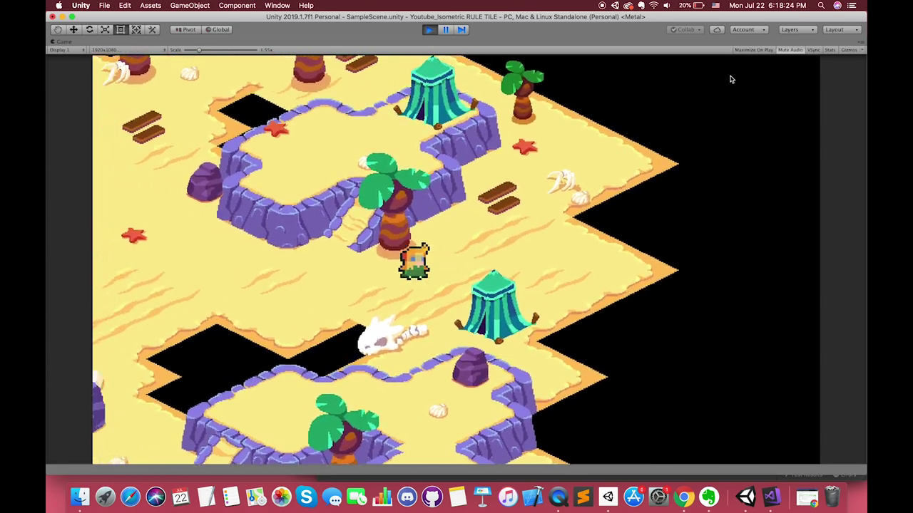
Walk the player northwest and up the ramp onto the central plateau beside the skeleton
{"action": "key", "text": "Up"}
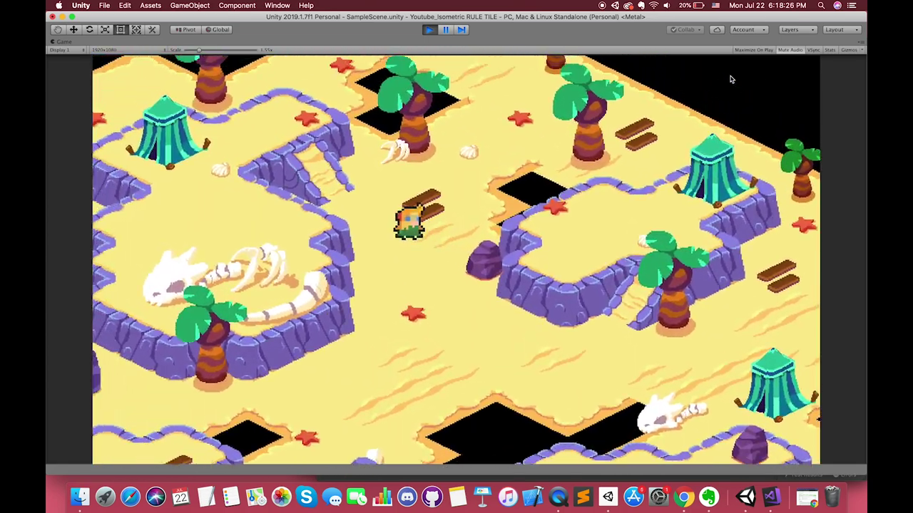
{"action": "key", "text": "Up"}
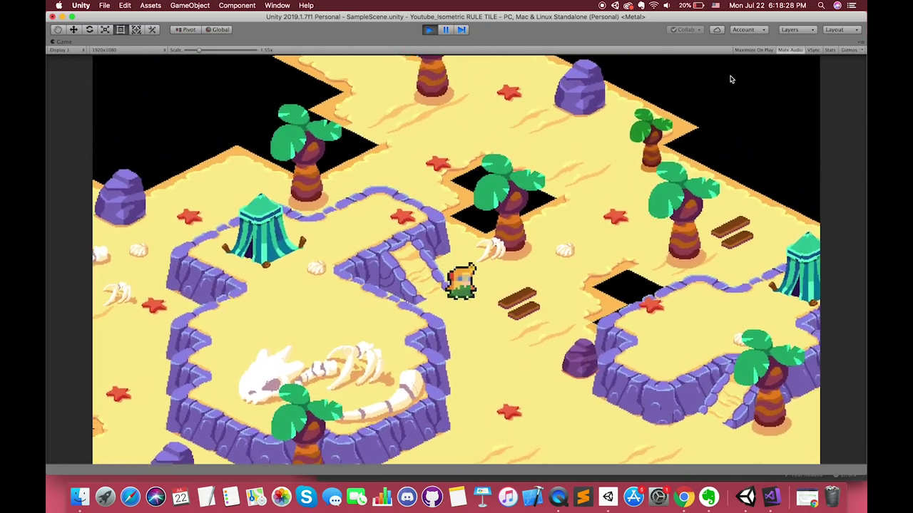
{"action": "key", "text": "Down"}
{"action": "key", "text": "Up"}
{"action": "key", "text": "Left"}
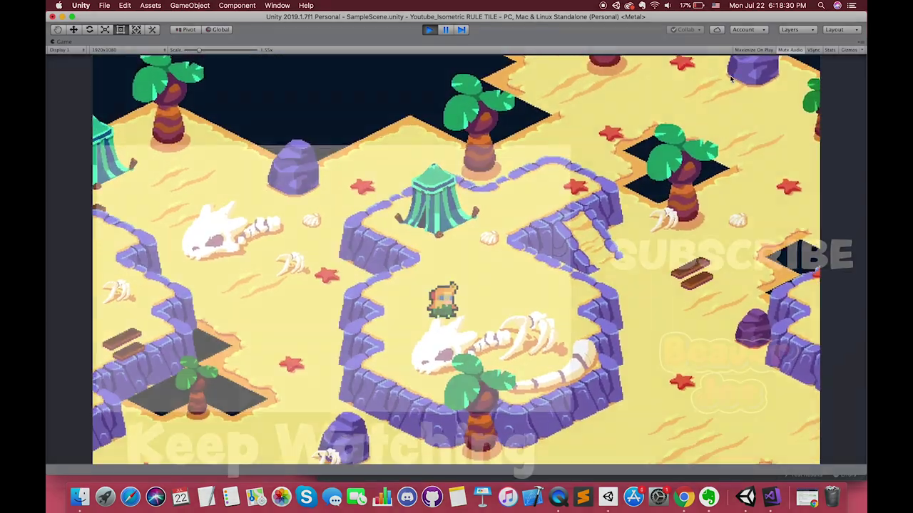